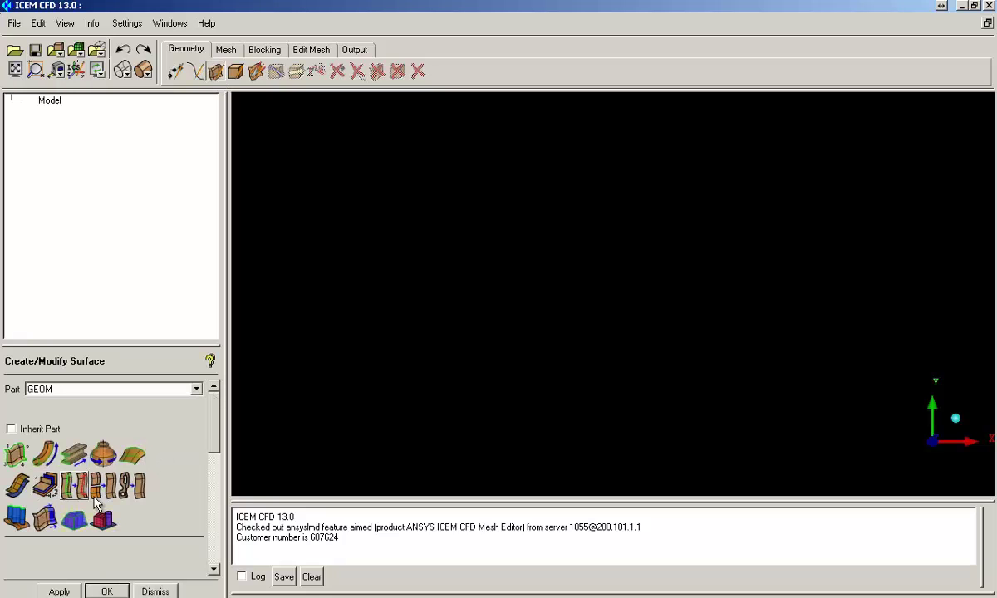
# - Create a standard box surface with XYZ size 1 1 1 and its origin at 0 0 0
pyautogui.click(103, 519)
pyautogui.moveTo(211, 433); pyautogui.dragTo(220, 490)
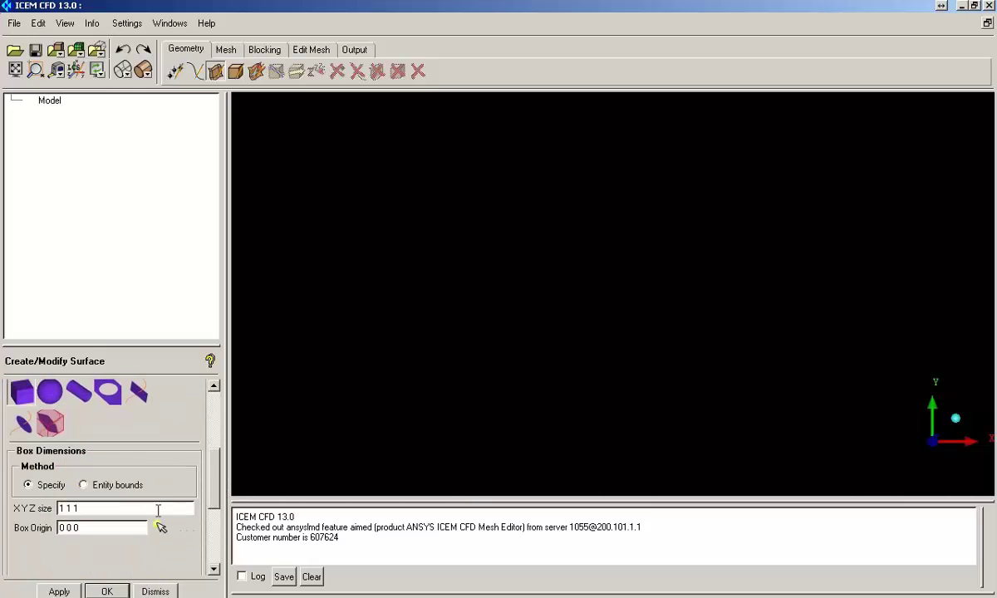
pyautogui.click(62, 594)
pyautogui.scroll(-8, 579, 364)
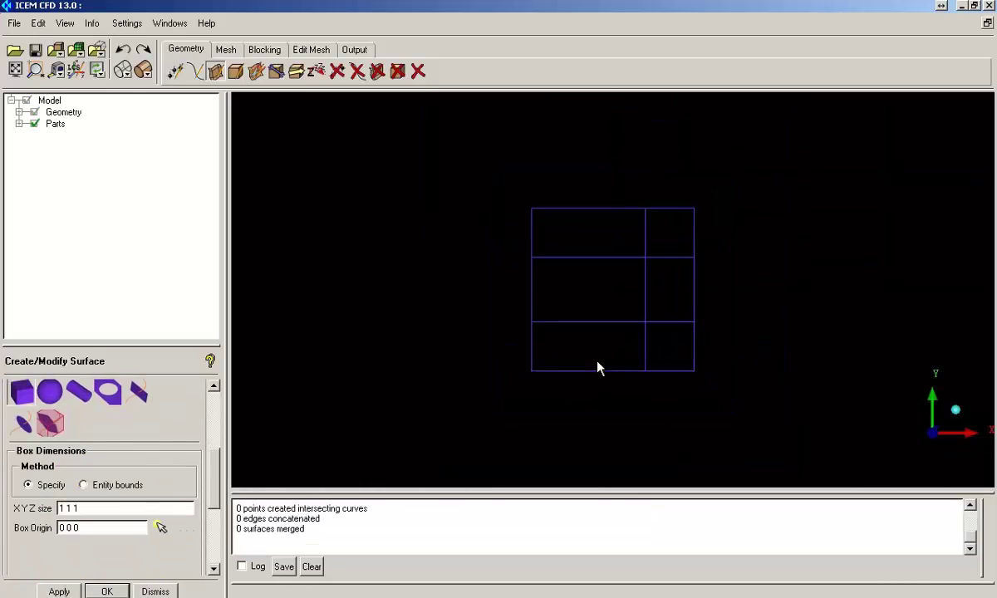
pyautogui.moveTo(599, 342); pyautogui.dragTo(460, 439)
pyautogui.click(79, 391)
# - Create a part named POINTS containing all points of the box
pyautogui.click(19, 112)
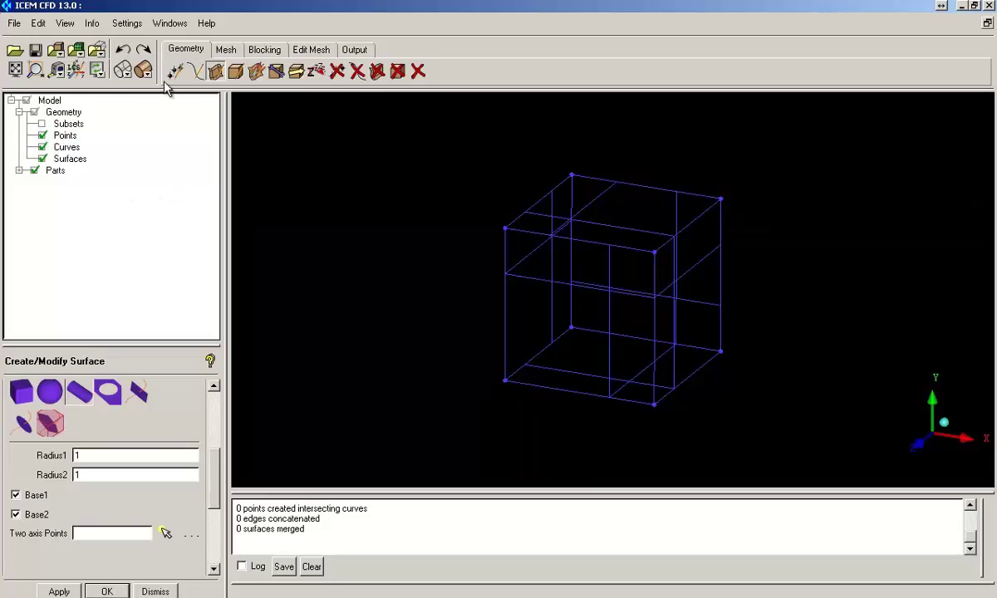
pyautogui.click(20, 170)
pyautogui.rightClick(60, 172)
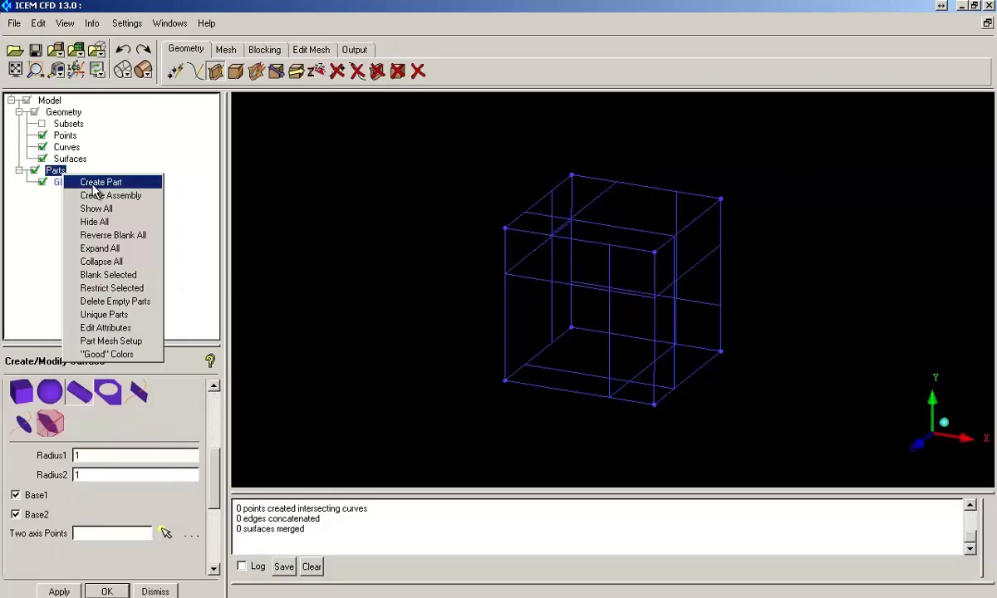
pyautogui.click(94, 183)
pyautogui.doubleClick(67, 390)
pyautogui.write('points')
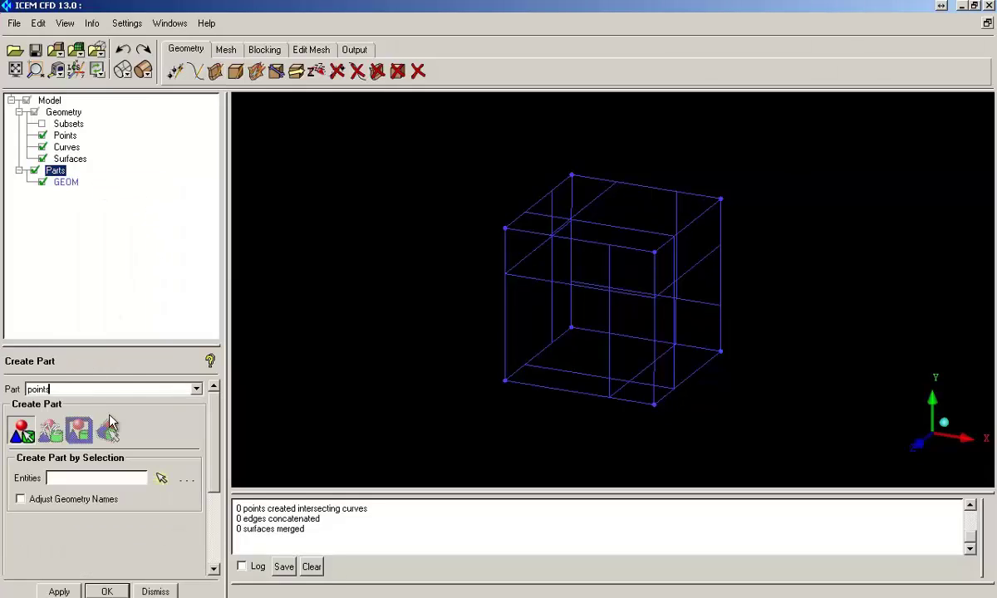
pyautogui.click(161, 478)
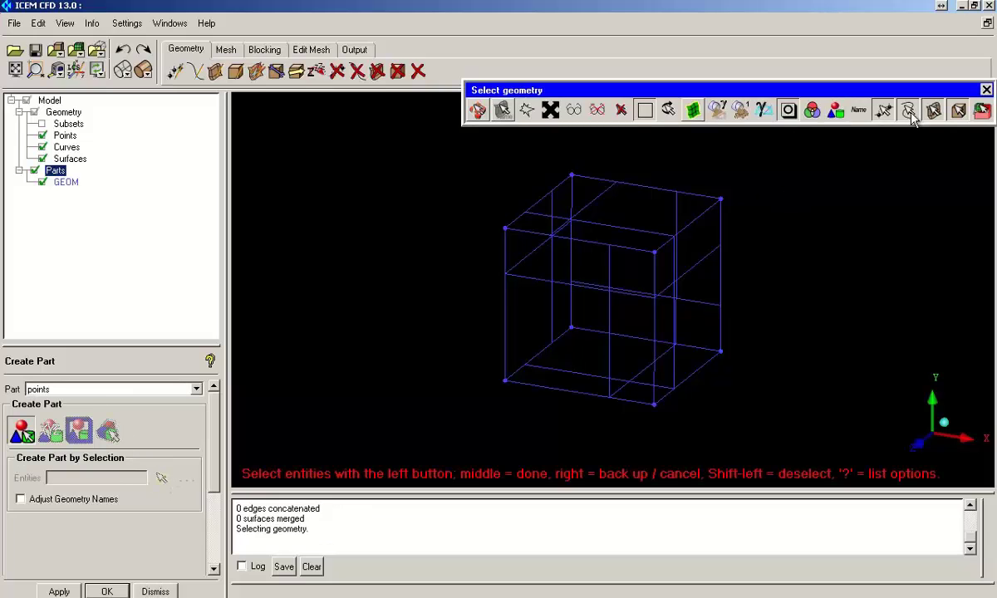
pyautogui.click(908, 109)
pyautogui.click(931, 109)
pyautogui.click(957, 110)
pyautogui.click(549, 110)
# - Create a part named CURVES containing all curves of the box
pyautogui.rightClick(56, 170)
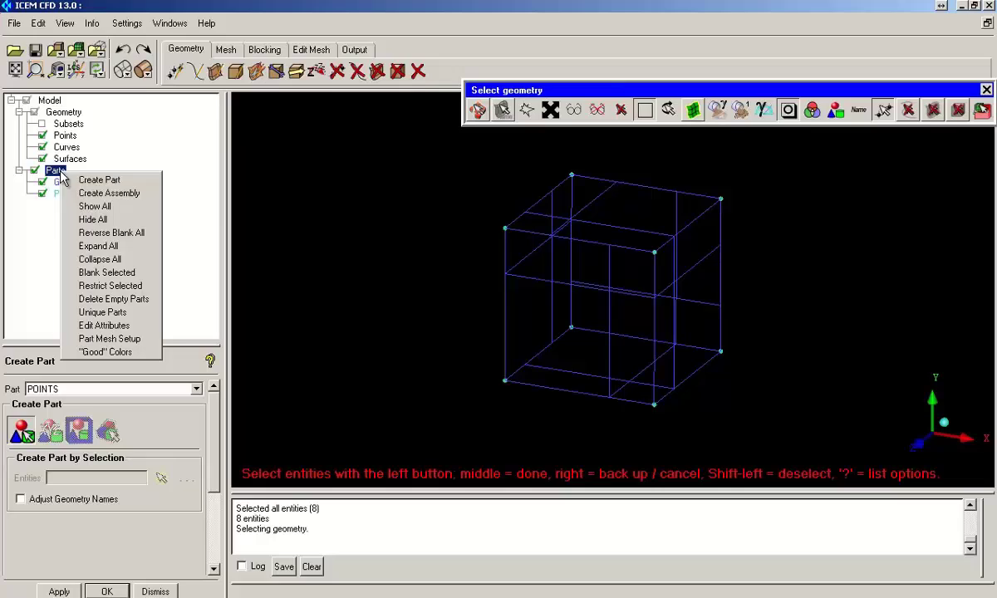
pyautogui.doubleClick(72, 391)
pyautogui.write('curves')
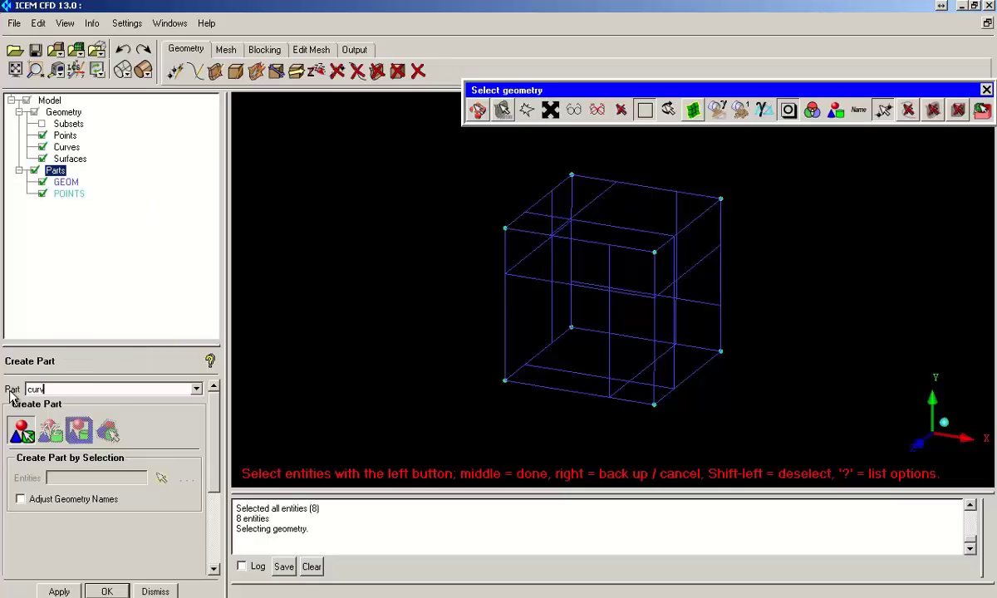
pyautogui.click(884, 114)
pyautogui.click(907, 115)
pyautogui.click(550, 111)
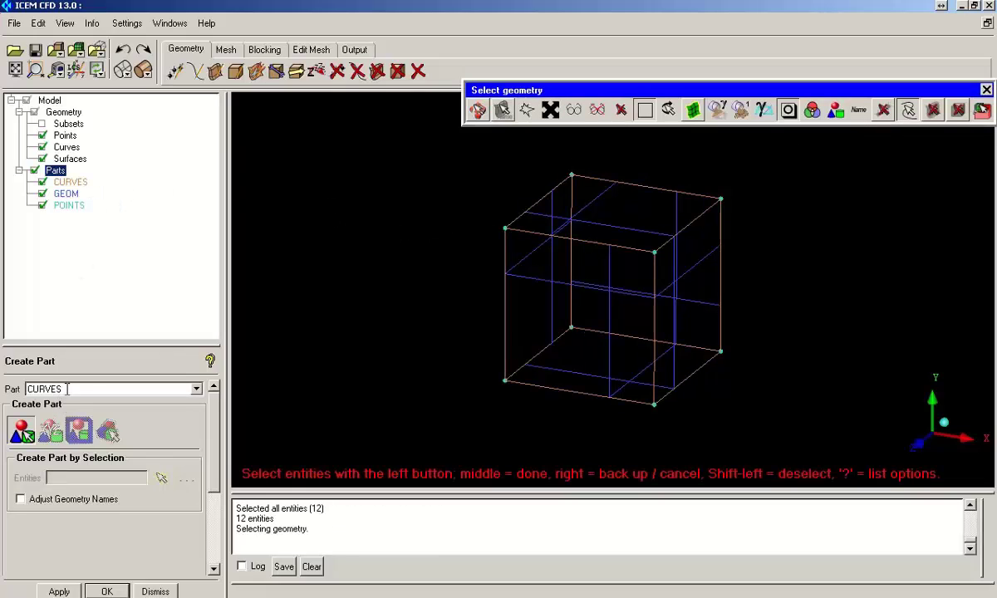
# - Create a part named SURFACES containing all surfaces of the box, and apply the "Good" Colors scheme to the parts
pyautogui.moveTo(67, 389); pyautogui.dragTo(23, 391)
pyautogui.write('surfaces')
pyautogui.click(929, 110)
pyautogui.click(913, 111)
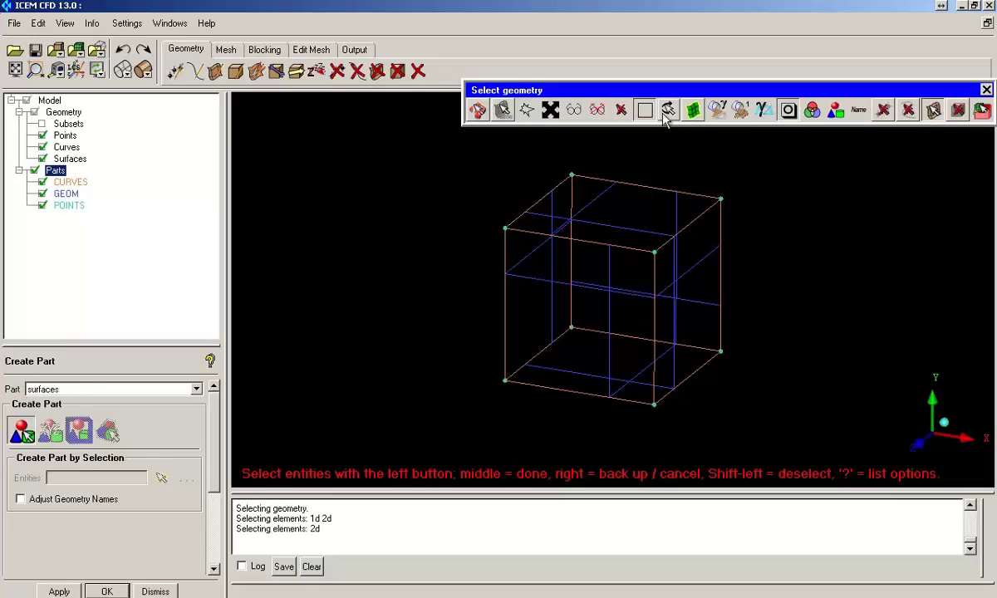
pyautogui.click(556, 108)
pyautogui.middleClick(515, 231)
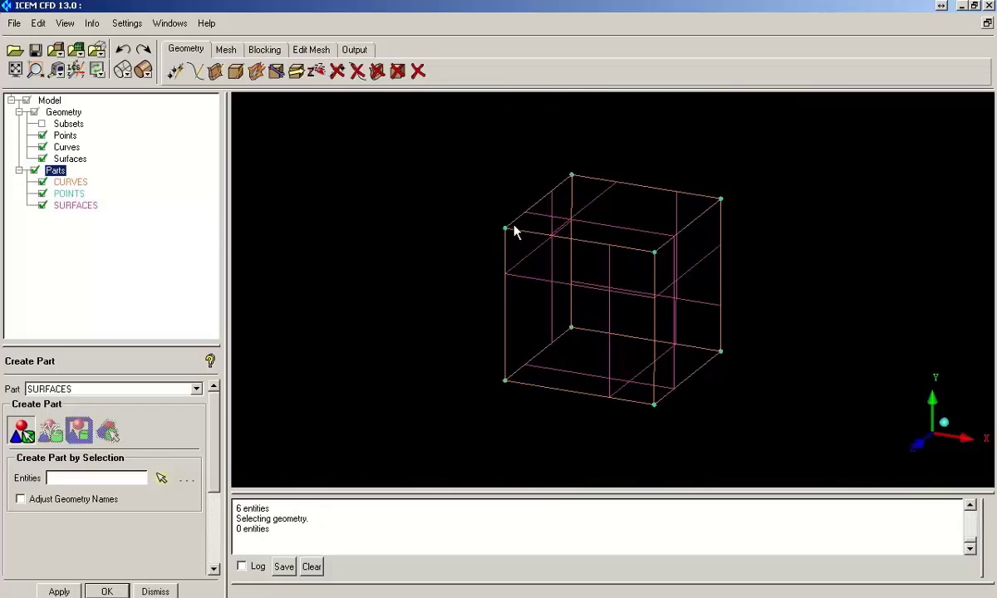
pyautogui.rightClick(56, 166)
pyautogui.click(108, 326)
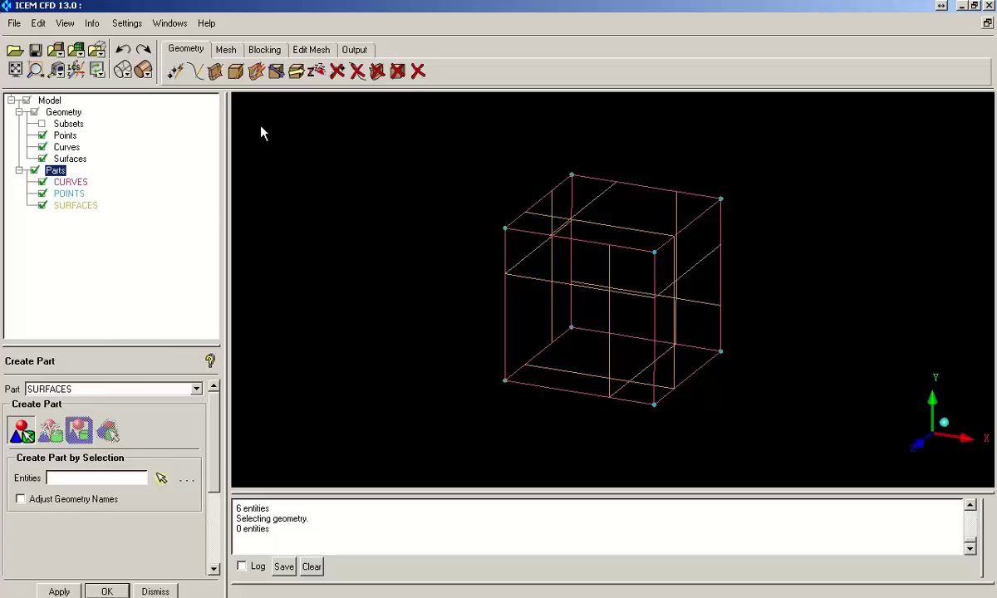
# - Create a point at parameter 0.5 between two diagonally opposite corners of the box's front face
pyautogui.click(175, 70)
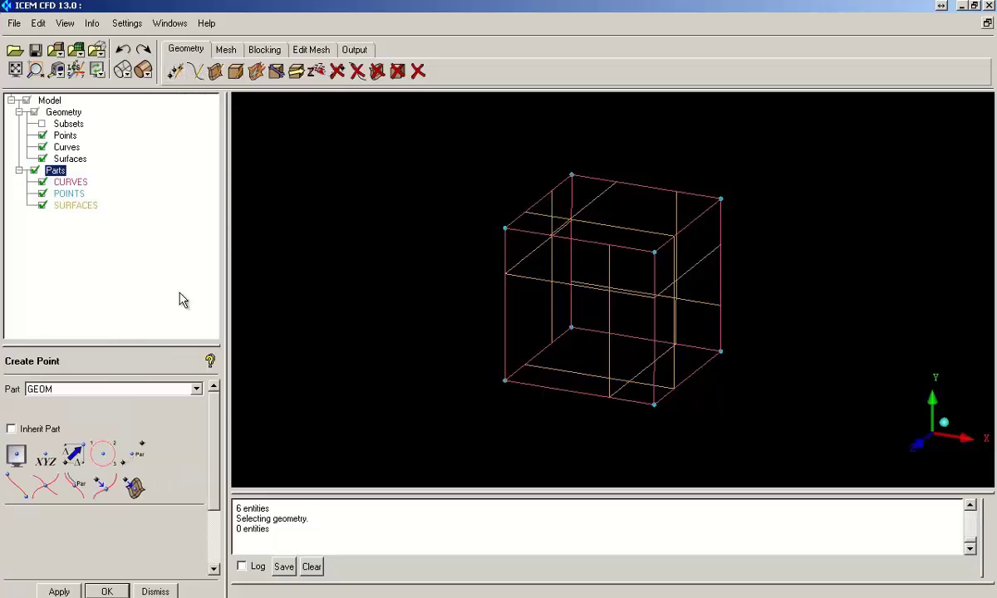
pyautogui.click(133, 452)
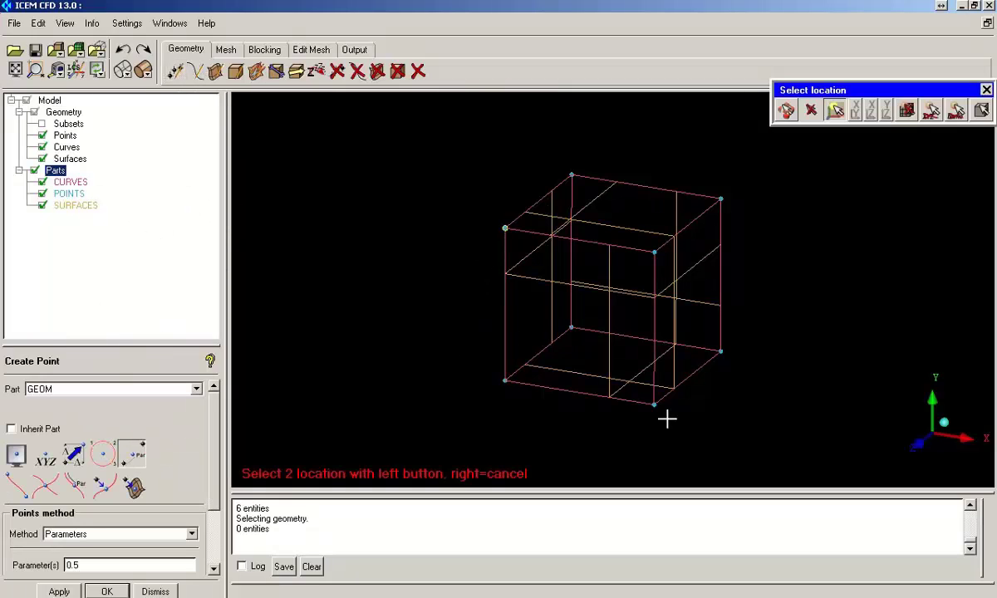
pyautogui.rightClick(627, 368)
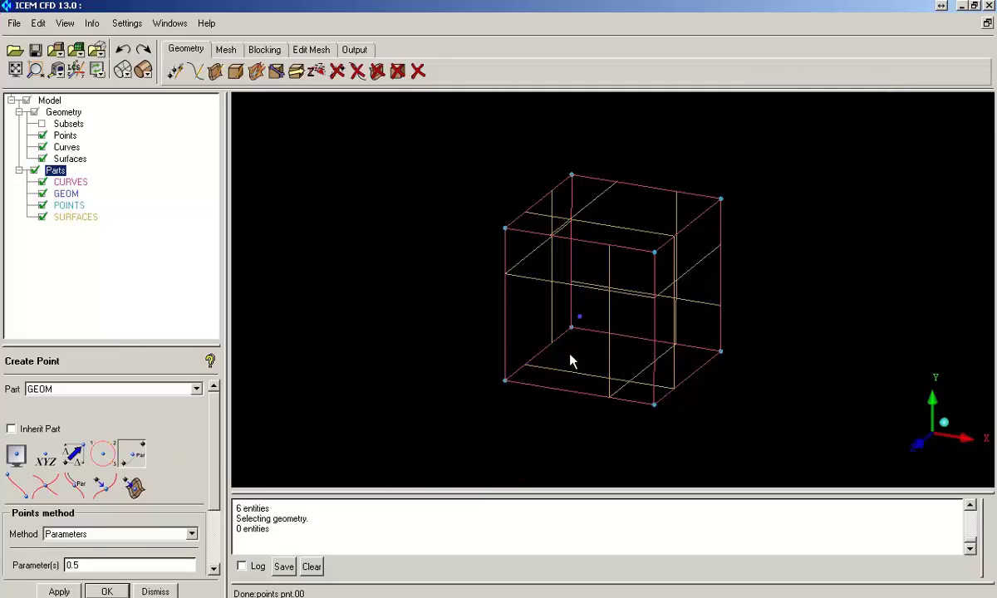
# - Create a point offset from the front face's centre point by DX 0, DY 0 and DZ 1
pyautogui.click(73, 453)
pyautogui.moveTo(213, 474); pyautogui.dragTo(212, 530)
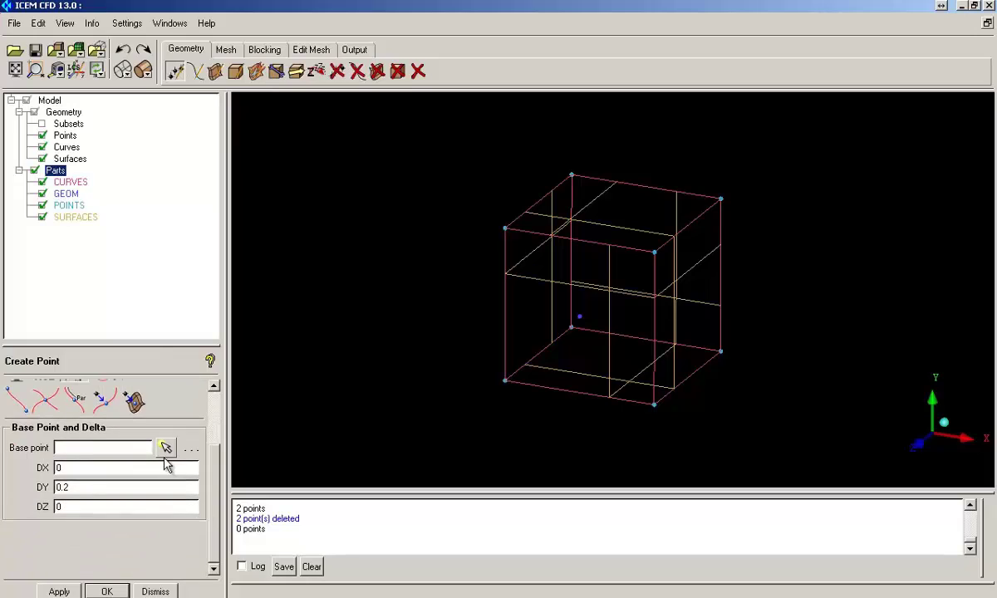
pyautogui.moveTo(75, 486); pyautogui.dragTo(32, 489)
pyautogui.write('0')
pyautogui.write('1')
pyautogui.click(165, 447)
pyautogui.click(600, 332)
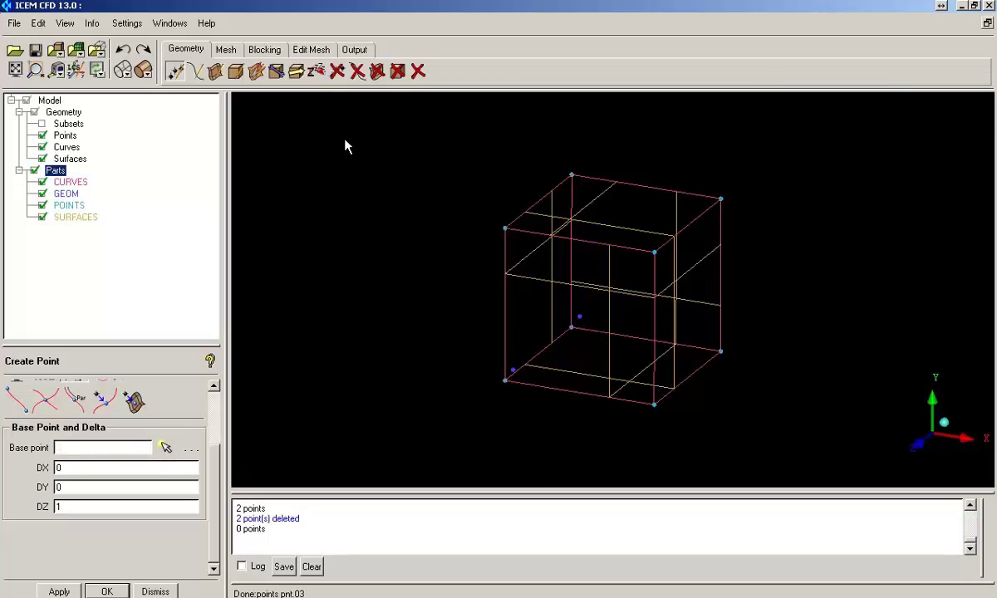
# - Create a cylinder with both radii 0.2, both bases included, along the axis between the face centre point and its offset point
pyautogui.click(215, 72)
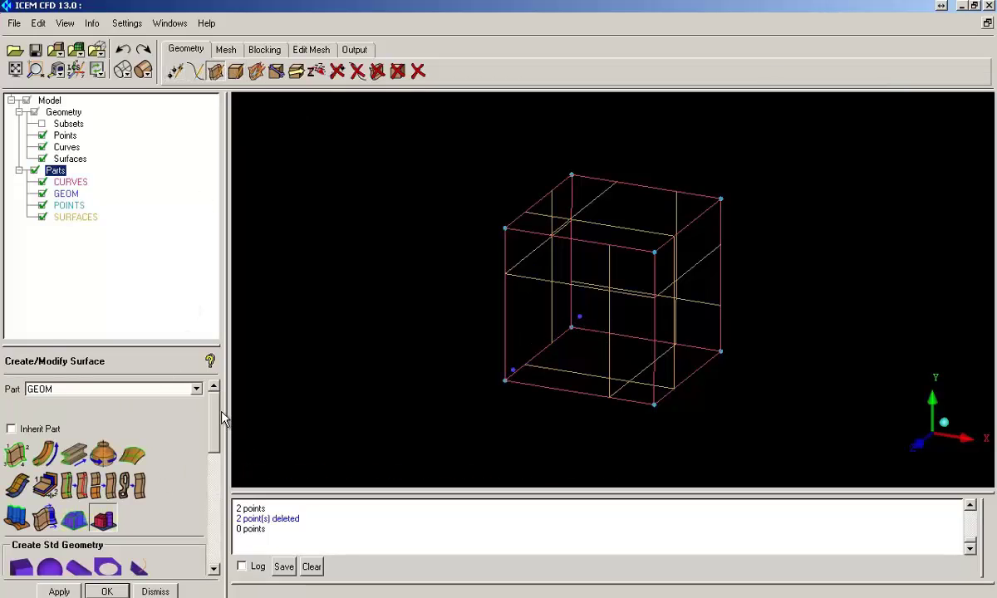
pyautogui.moveTo(215, 429); pyautogui.dragTo(219, 457)
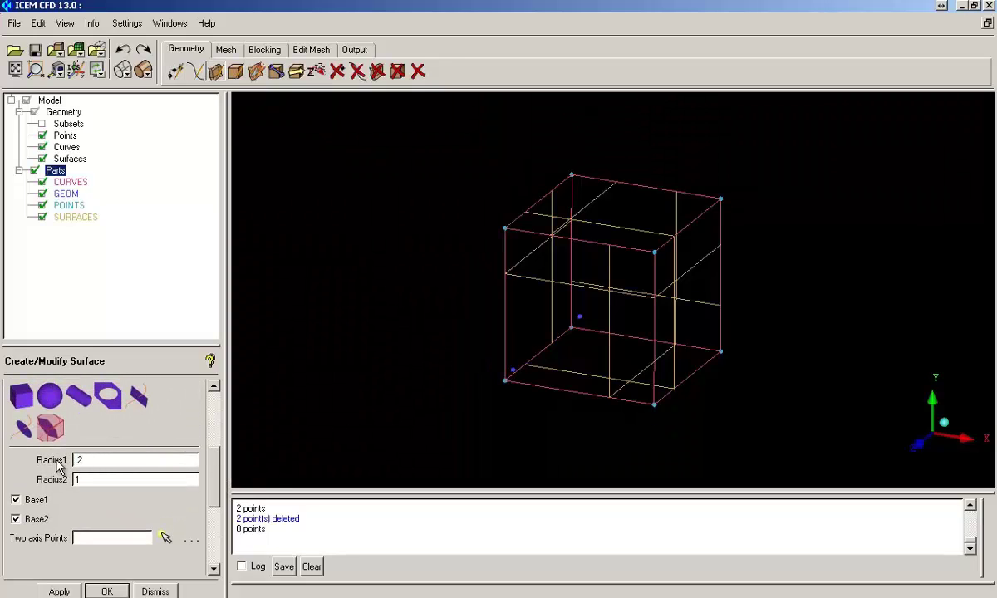
pyautogui.moveTo(98, 479); pyautogui.dragTo(54, 480)
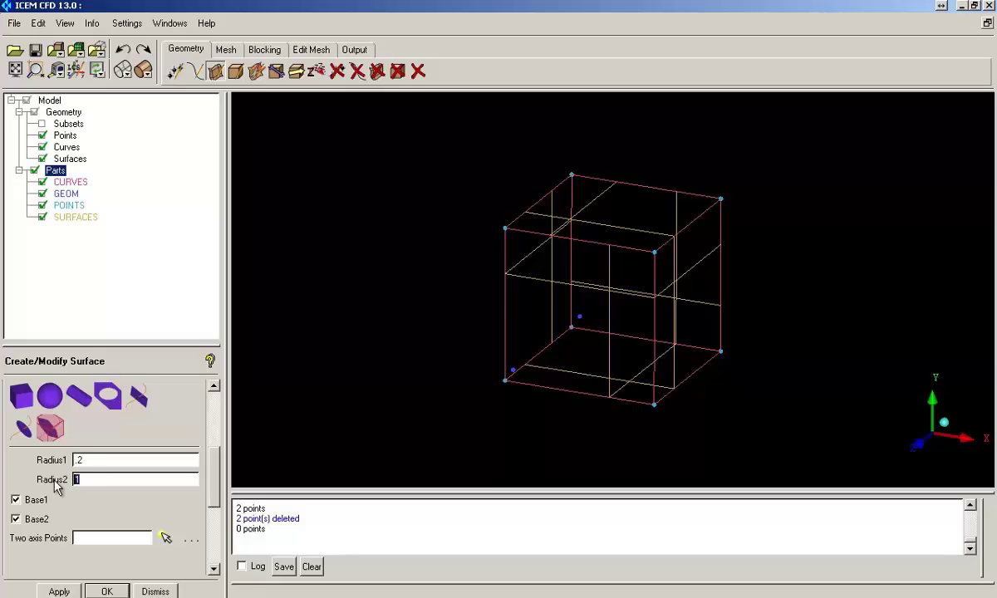
pyautogui.click(165, 538)
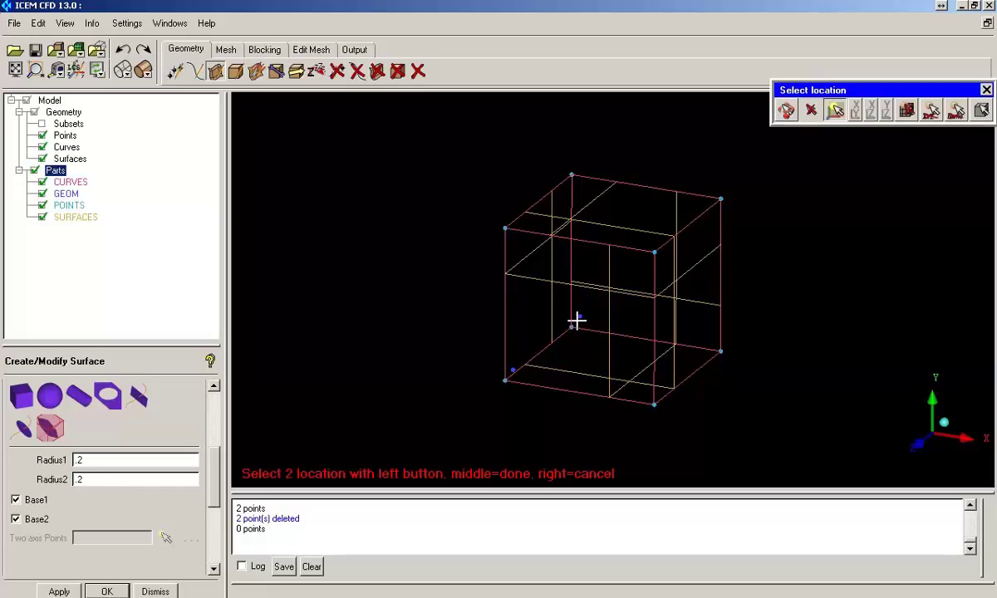
pyautogui.middleClick(523, 349)
pyautogui.middleClick(523, 347)
pyautogui.moveTo(552, 312); pyautogui.dragTo(557, 344, button='right')
# - Add all surfaces, including the cylinder's, to the SURFACES part
pyautogui.rightClick(76, 215)
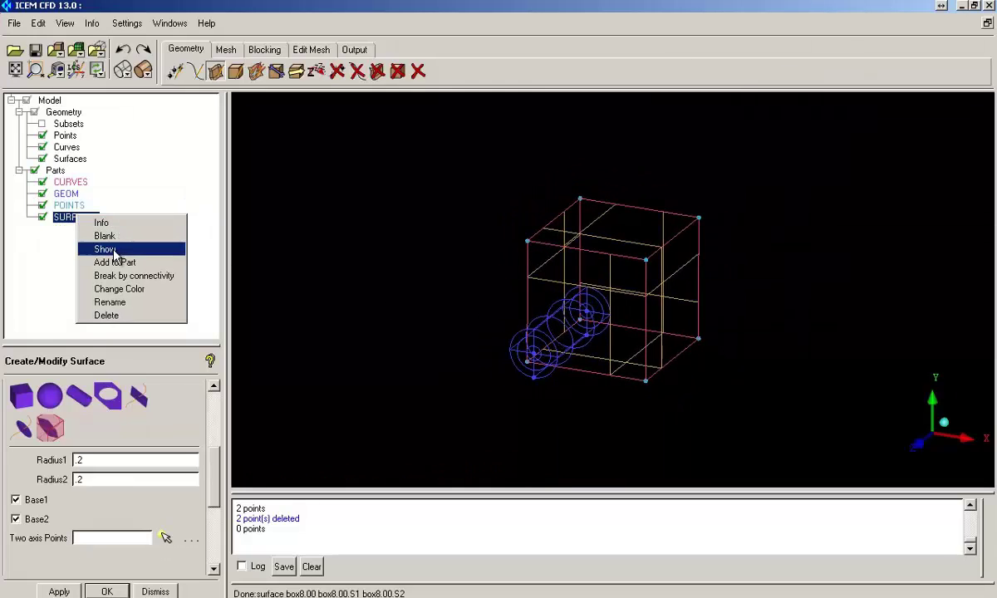
pyautogui.click(115, 262)
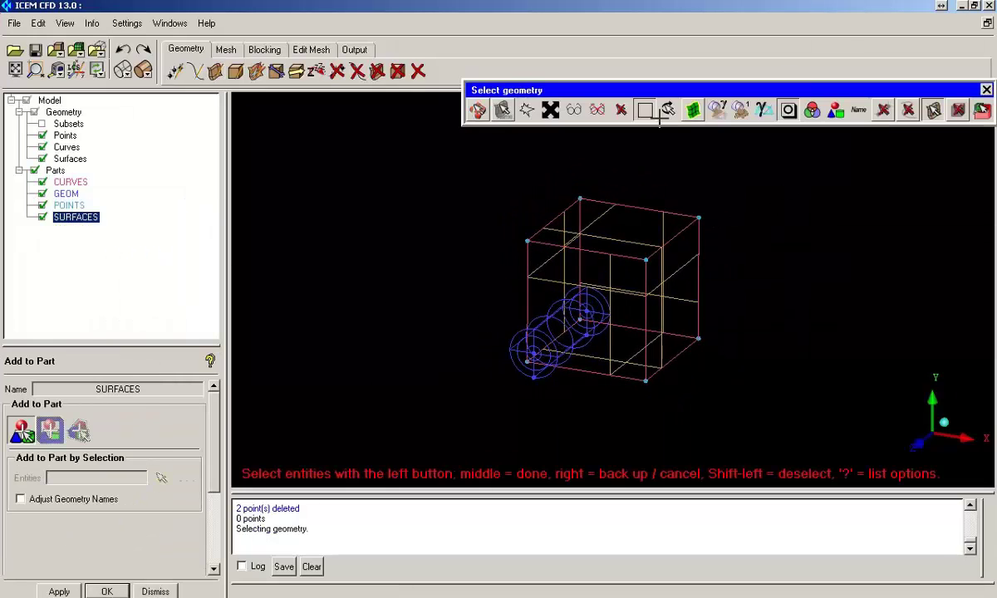
pyautogui.click(550, 110)
pyautogui.middleClick(466, 252)
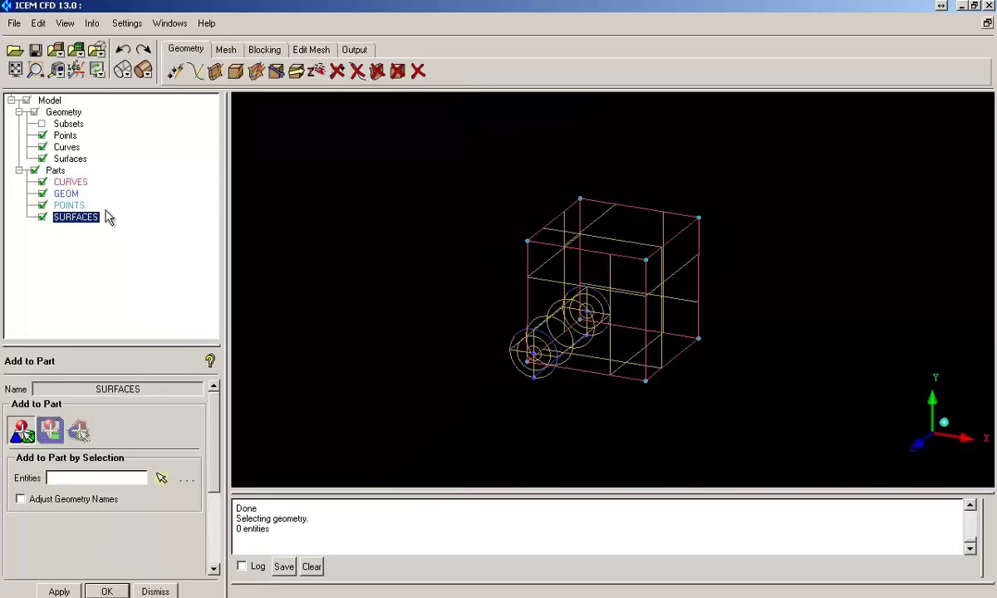
# - Add all curves, including the cylinder's, to the CURVES part
pyautogui.rightClick(73, 182)
pyautogui.click(107, 230)
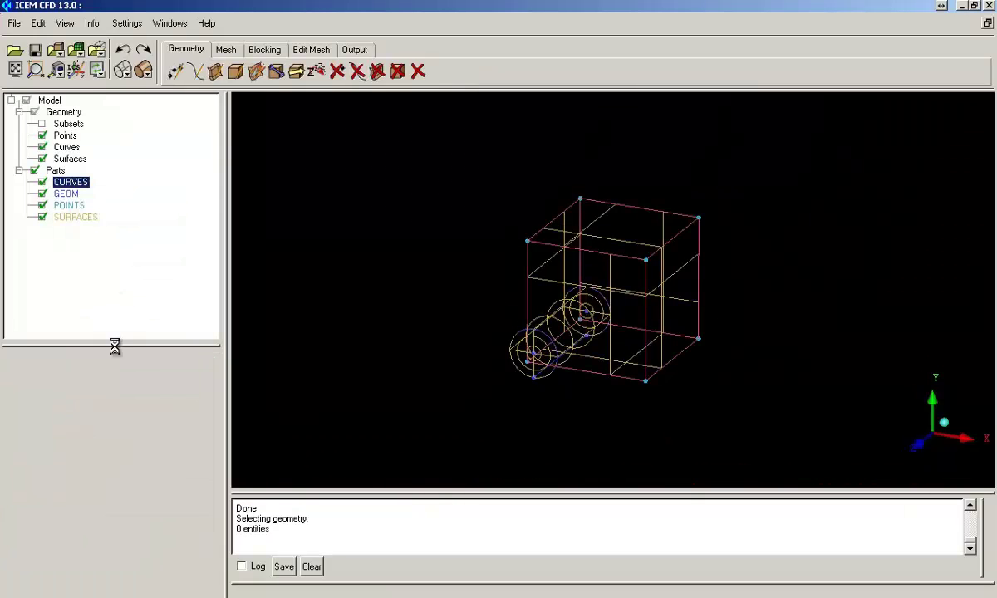
pyautogui.click(161, 480)
pyautogui.click(908, 110)
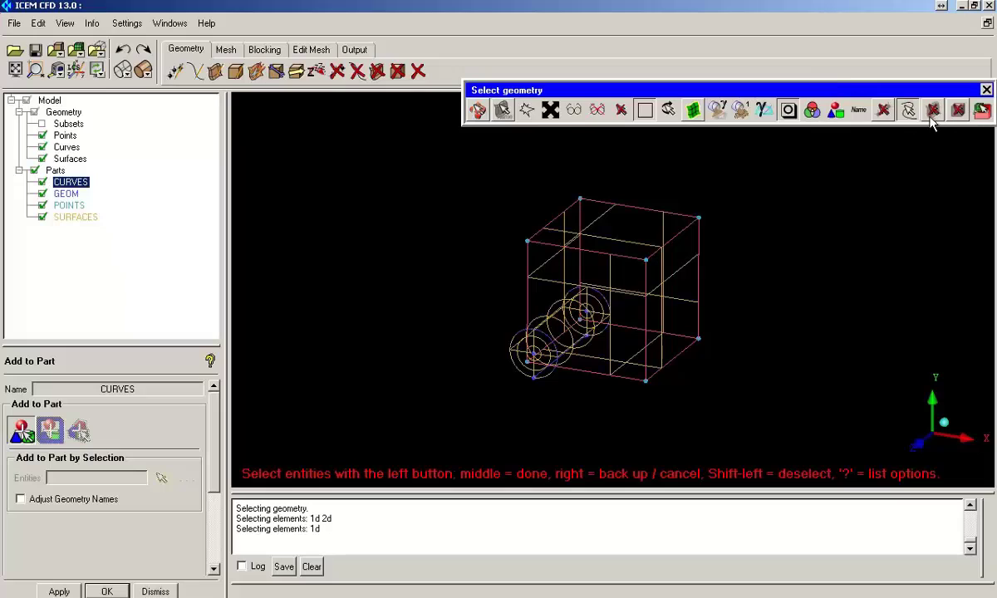
pyautogui.click(550, 109)
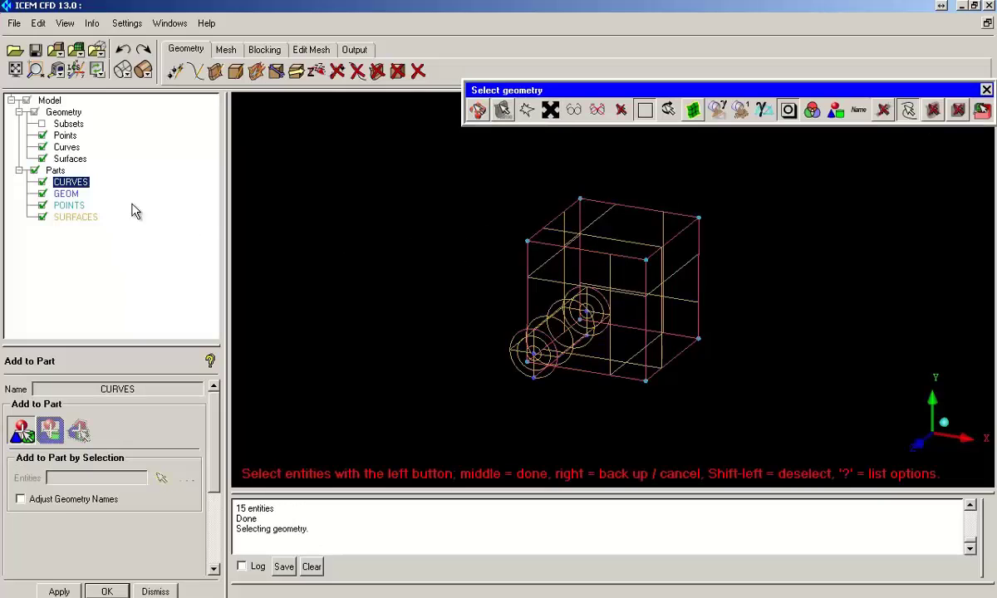
# - Add all points, including the cylinder's, to the POINTS part
pyautogui.rightClick(71, 206)
pyautogui.click(100, 248)
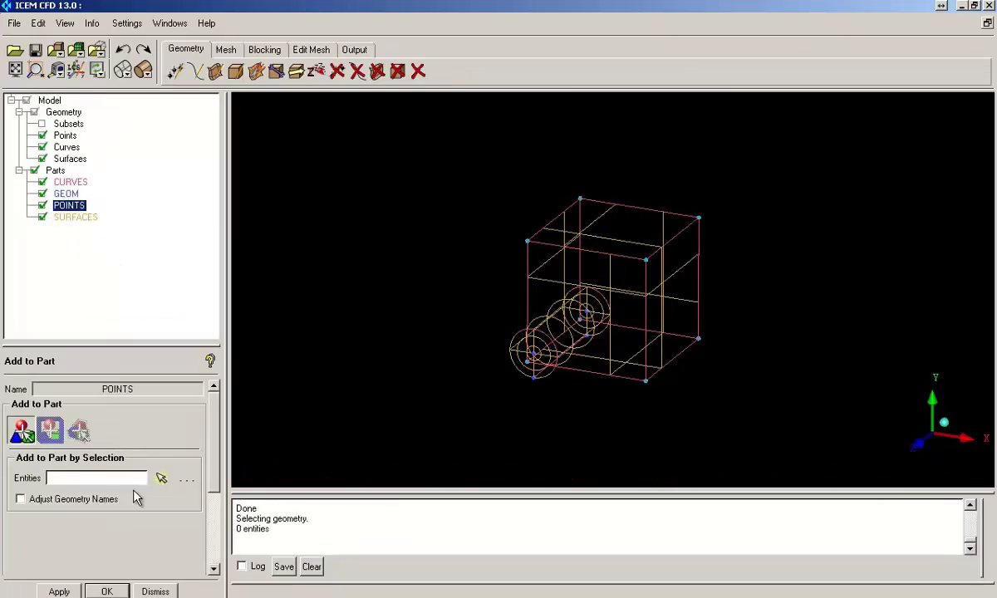
pyautogui.click(161, 478)
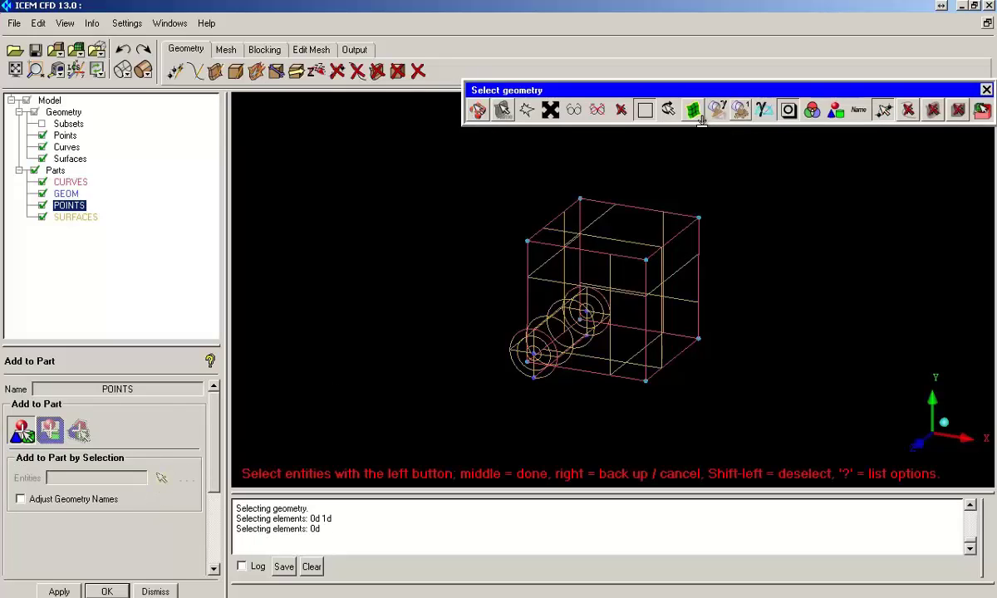
pyautogui.click(556, 108)
pyautogui.middleClick(525, 195)
# - Display the box and cylinder surfaces as shaded solids
pyautogui.moveTo(525, 195); pyautogui.dragTo(570, 270, button='right')
pyautogui.moveTo(573, 284); pyautogui.dragTo(528, 283, button='middle')
pyautogui.moveTo(527, 286); pyautogui.dragTo(548, 248, button='right')
pyautogui.moveTo(566, 248); pyautogui.dragTo(691, 256, button='middle')
pyautogui.moveTo(691, 256)
pyautogui.mouseDown()
pyautogui.moveTo(536, 275)
pyautogui.moveTo(565, 278)
pyautogui.moveTo(474, 260)
pyautogui.mouseUp()
pyautogui.click(145, 73)
pyautogui.moveTo(588, 280)
pyautogui.mouseDown()
pyautogui.moveTo(652, 260)
pyautogui.moveTo(597, 223)
pyautogui.moveTo(531, 249)
pyautogui.mouseUp()
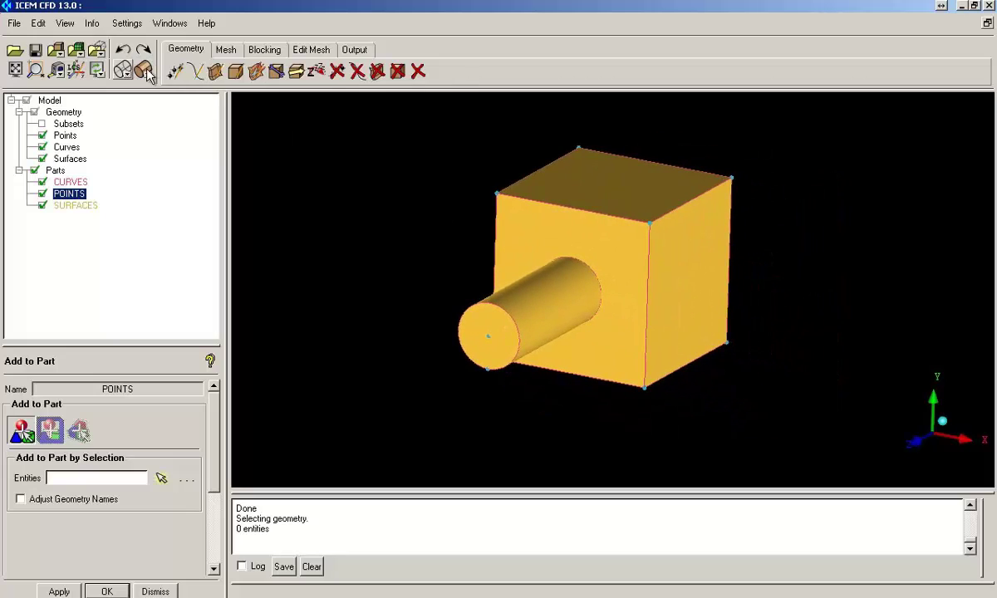
# - Initialize a 3D Bounding Box block around the whole geometry in a new part named FLUID
pyautogui.click(264, 51)
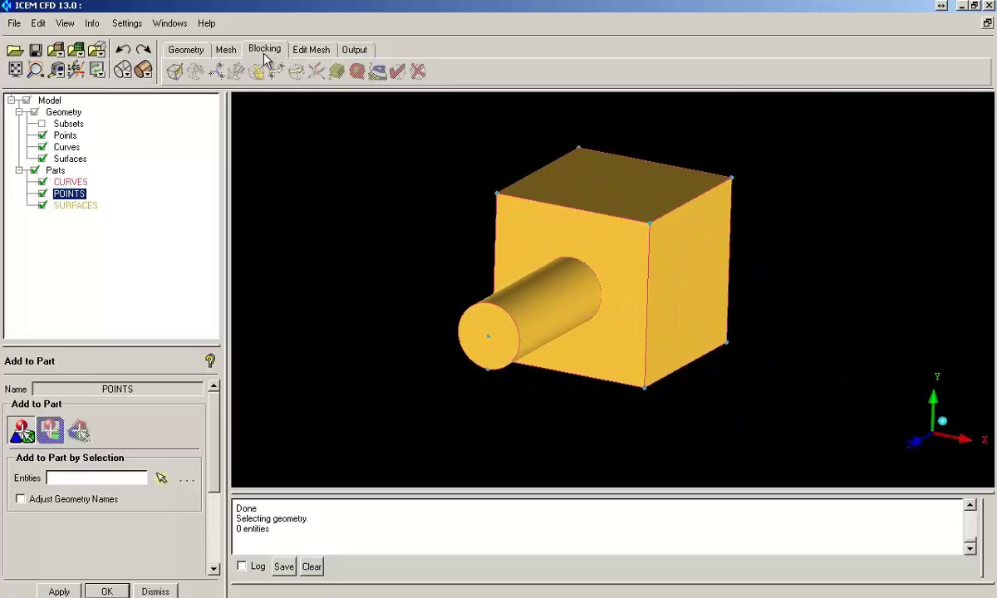
pyautogui.click(175, 71)
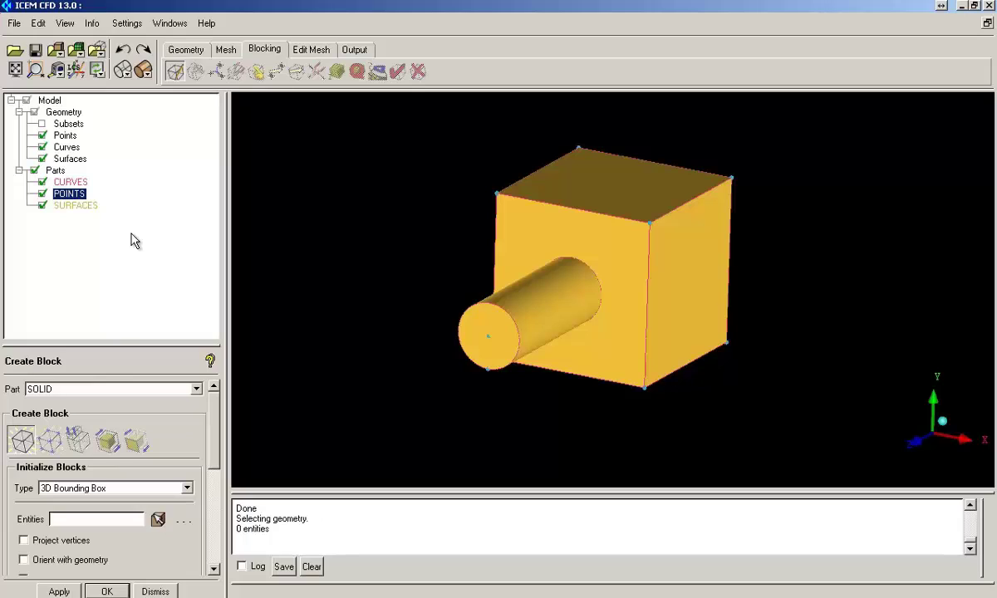
pyautogui.doubleClick(73, 391)
pyautogui.write('fluid')
pyautogui.moveTo(215, 454); pyautogui.dragTo(216, 475)
pyautogui.click(188, 434)
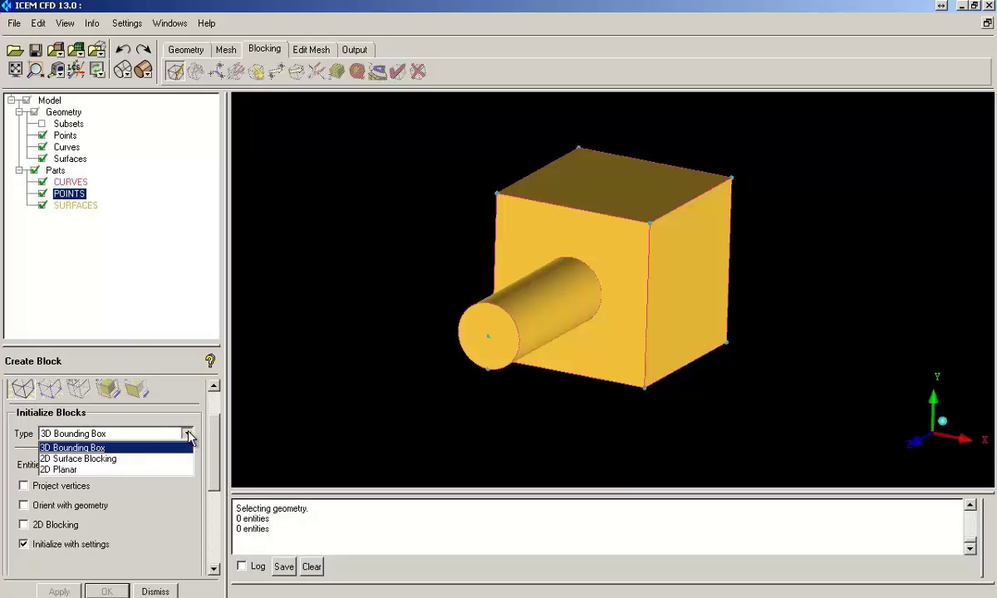
pyautogui.click(117, 449)
pyautogui.click(59, 591)
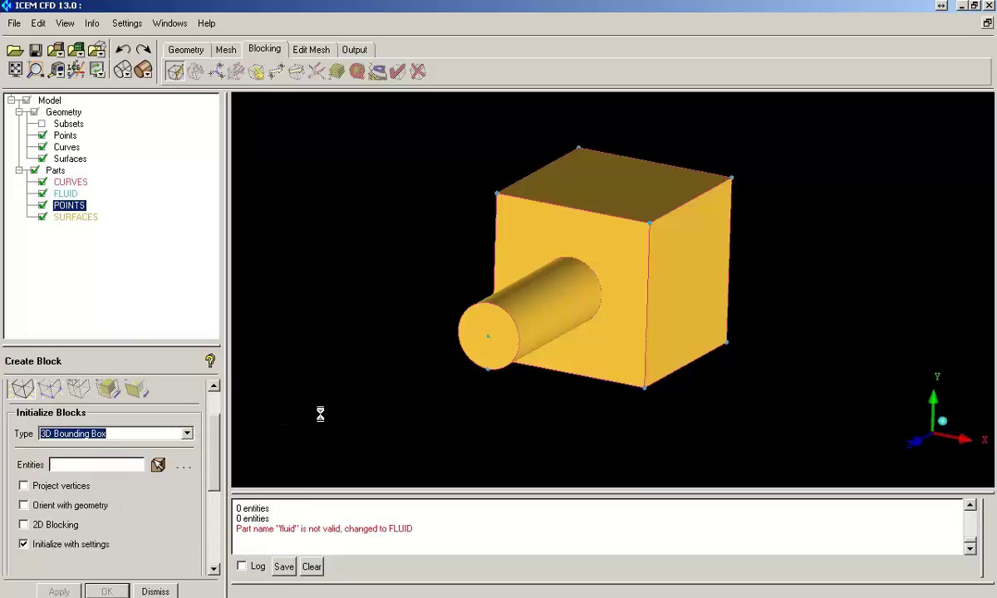
# - Split the bounding block along its long edge at the cube face where the cylinder begins
pyautogui.moveTo(323, 421); pyautogui.dragTo(430, 330)
pyautogui.click(196, 72)
pyautogui.click(646, 240)
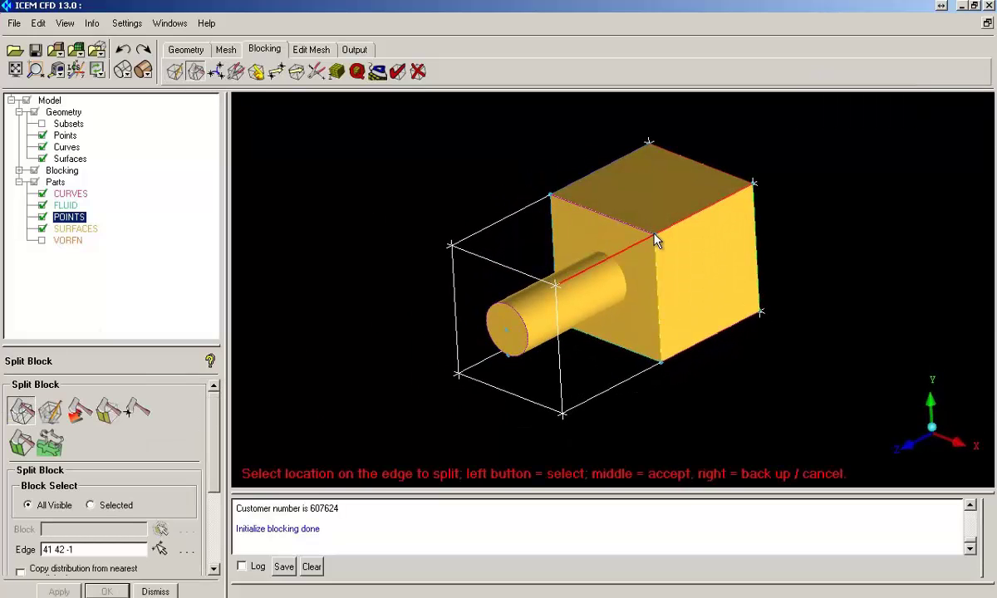
pyautogui.click(653, 237)
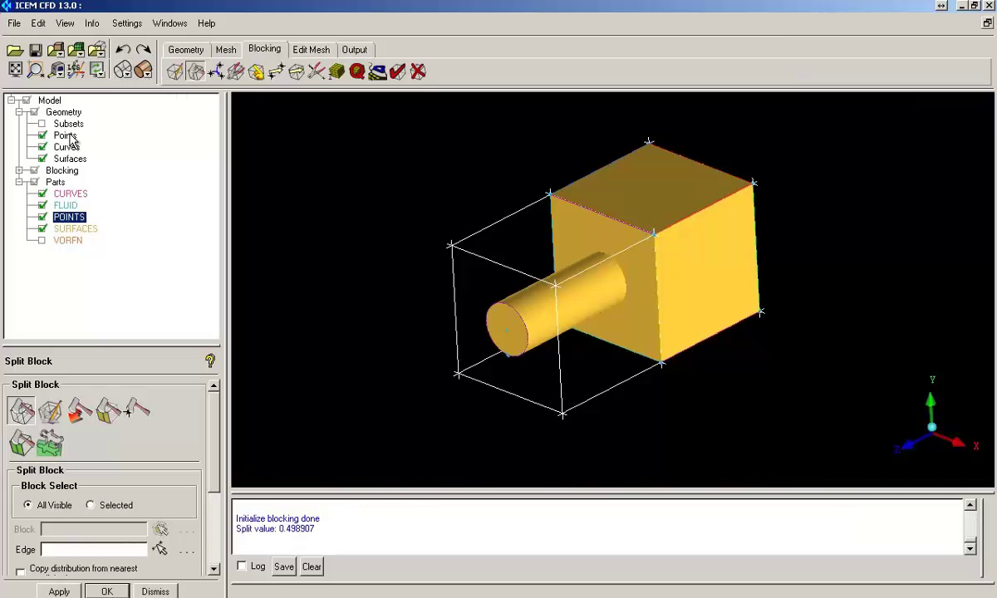
# - Display the cube and cylinder geometry as a wireframe
pyautogui.click(122, 70)
pyautogui.moveTo(466, 279)
pyautogui.mouseDown()
pyautogui.moveTo(416, 256)
pyautogui.moveTo(453, 273)
pyautogui.mouseUp()
pyautogui.moveTo(454, 273); pyautogui.dragTo(479, 273, button='right')
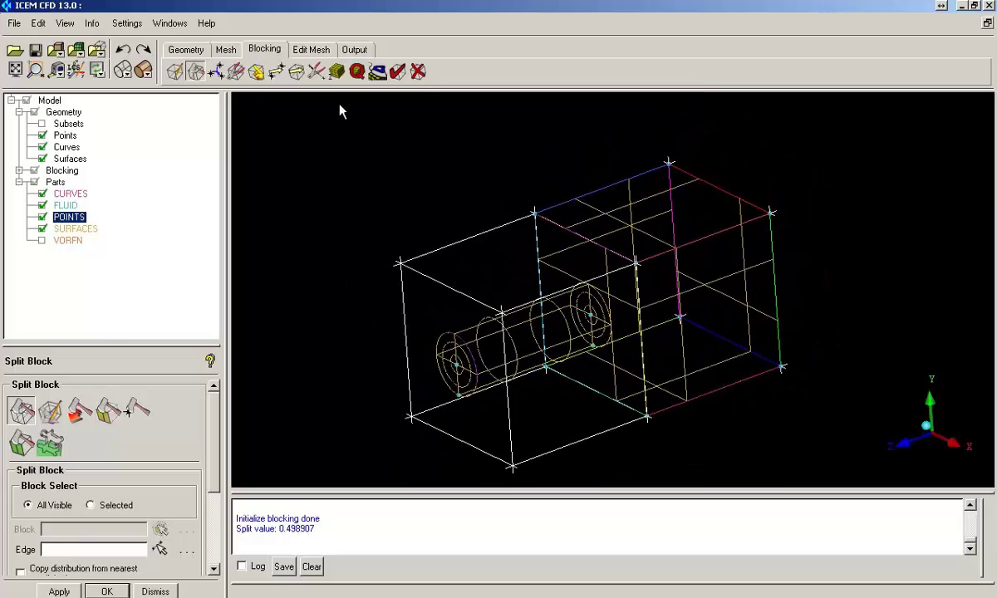
# - Associate the four block edges of the cube face opposite the cylinder with their matching cube curves
pyautogui.click(256, 72)
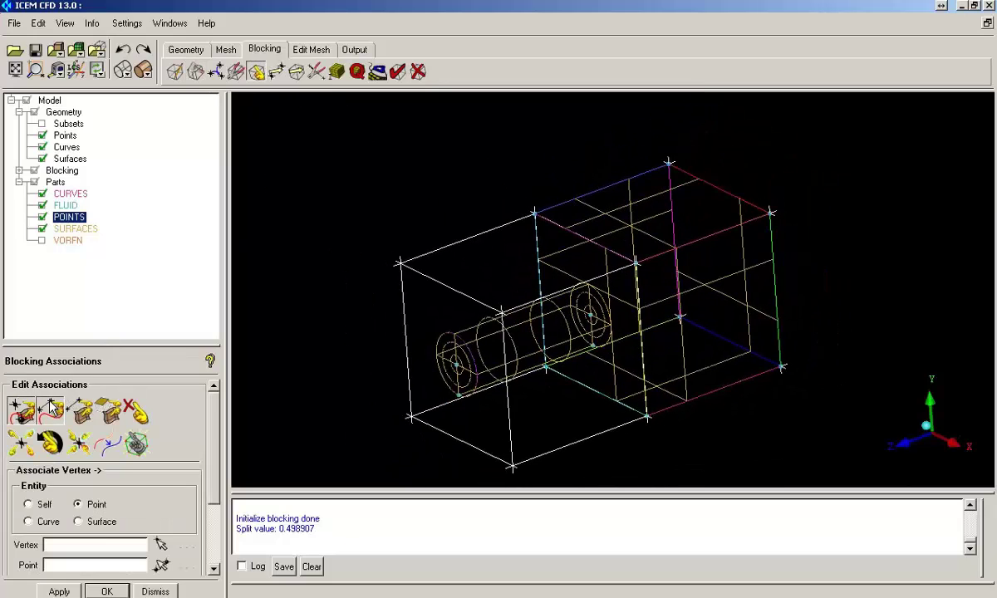
pyautogui.click(49, 409)
pyautogui.click(720, 176)
pyautogui.middleClick(721, 180)
pyautogui.click(721, 181)
pyautogui.middleClick(721, 182)
pyautogui.click(779, 260)
pyautogui.middleClick(779, 260)
pyautogui.click(778, 264)
pyautogui.middleClick(778, 264)
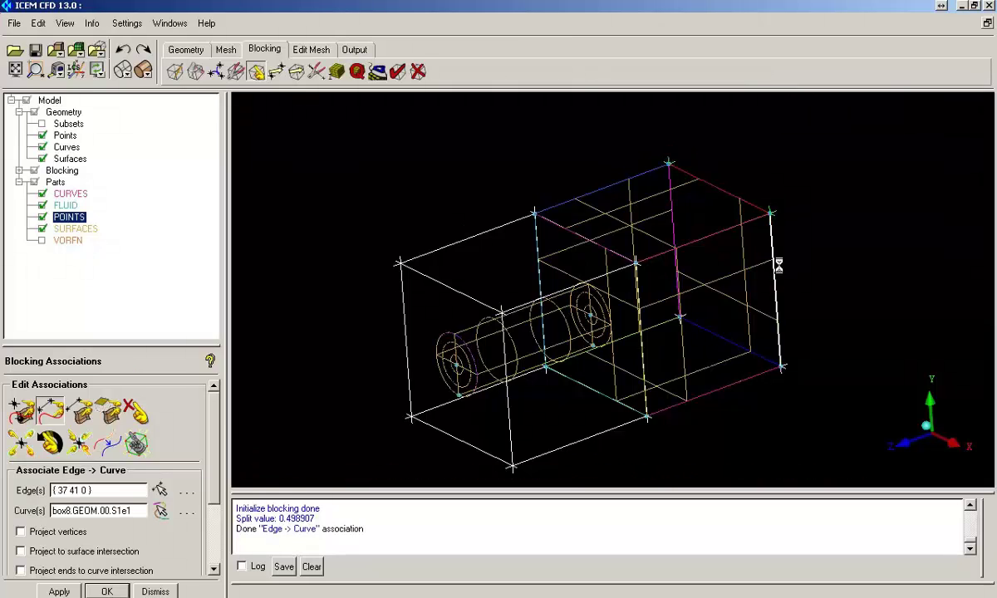
pyautogui.click(739, 340)
pyautogui.middleClick(740, 341)
pyautogui.click(736, 334)
pyautogui.middleClick(736, 334)
pyautogui.click(677, 264)
pyautogui.middleClick(676, 264)
pyautogui.click(683, 274)
pyautogui.middleClick(683, 274)
# - Associate the four block edges along the cube's depth, parallel to the cylinder axis, with their matching cube curves
pyautogui.scroll(2, 625, 205)
pyautogui.click(618, 160)
pyautogui.middleClick(619, 159)
pyautogui.click(619, 160)
pyautogui.middleClick(619, 159)
pyautogui.click(739, 220)
pyautogui.middleClick(739, 220)
pyautogui.click(741, 222)
pyautogui.middleClick(742, 222)
pyautogui.click(765, 404)
pyautogui.middleClick(765, 405)
pyautogui.click(767, 409)
pyautogui.middleClick(767, 408)
pyautogui.click(668, 336)
pyautogui.middleClick(668, 337)
pyautogui.click(664, 338)
pyautogui.middleClick(665, 337)
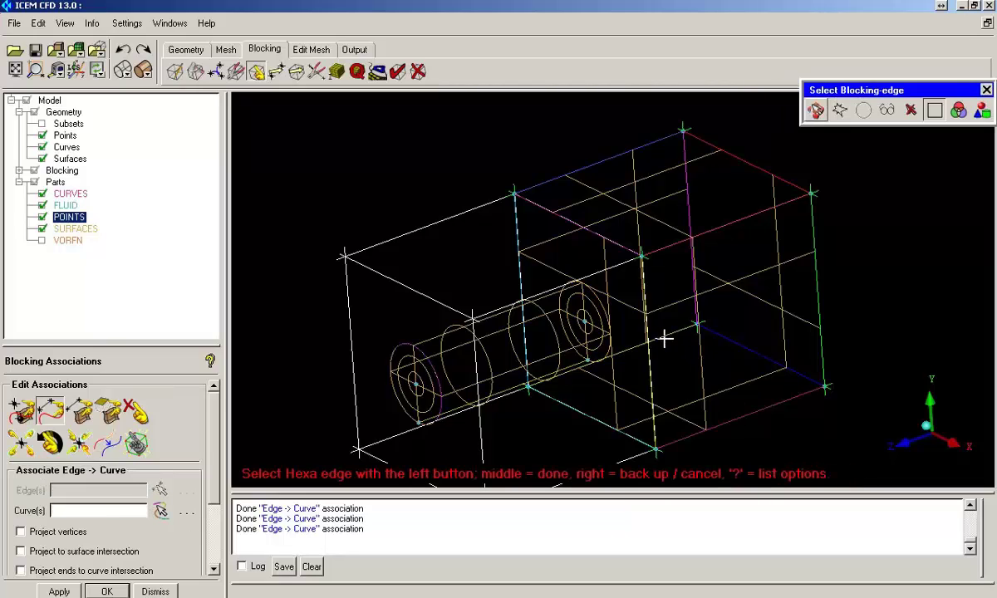
# - Associate the four block edges of the cube face that carries the cylinder with their matching cube curves
pyautogui.click(523, 246)
pyautogui.middleClick(522, 246)
pyautogui.click(522, 246)
pyautogui.middleClick(523, 246)
pyautogui.click(558, 213)
pyautogui.middleClick(559, 213)
pyautogui.click(559, 214)
pyautogui.middleClick(559, 215)
pyautogui.click(648, 304)
pyautogui.middleClick(647, 305)
pyautogui.click(649, 305)
pyautogui.middleClick(648, 305)
pyautogui.click(584, 408)
pyautogui.middleClick(584, 409)
pyautogui.click(584, 411)
pyautogui.middleClick(584, 412)
pyautogui.rightClick(587, 410)
# - Hide the surfaces, and toggle the curves off and on again to check the associated cube edges
pyautogui.click(42, 147)
pyautogui.click(42, 159)
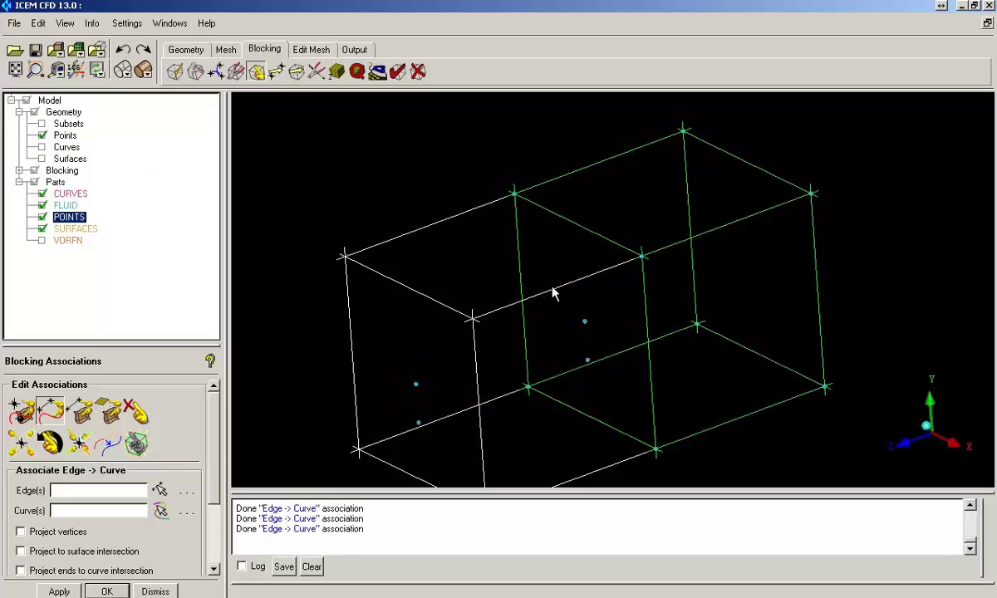
pyautogui.moveTo(678, 280); pyautogui.dragTo(452, 345)
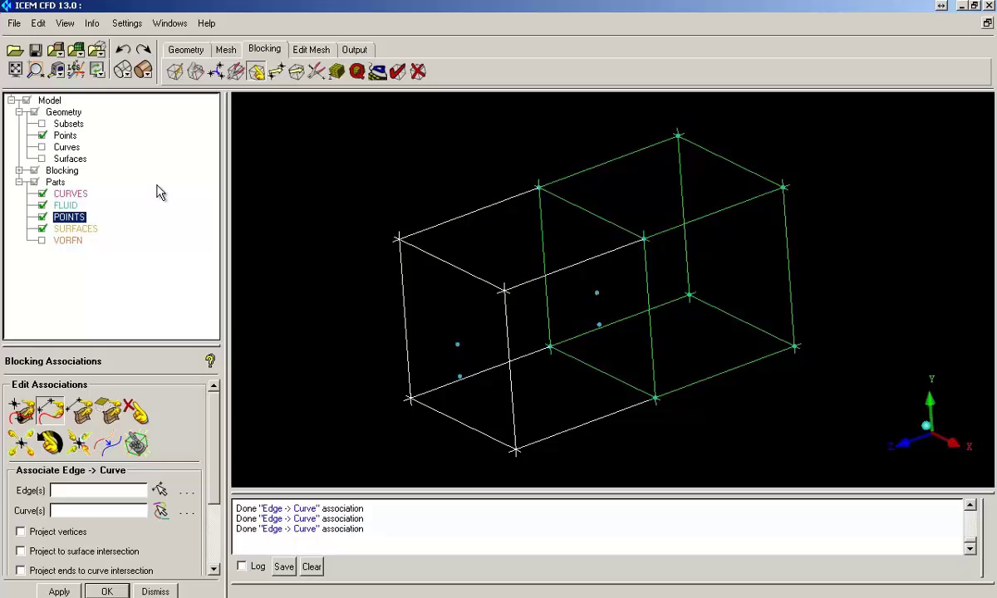
pyautogui.click(43, 147)
pyautogui.moveTo(492, 243); pyautogui.dragTo(504, 283)
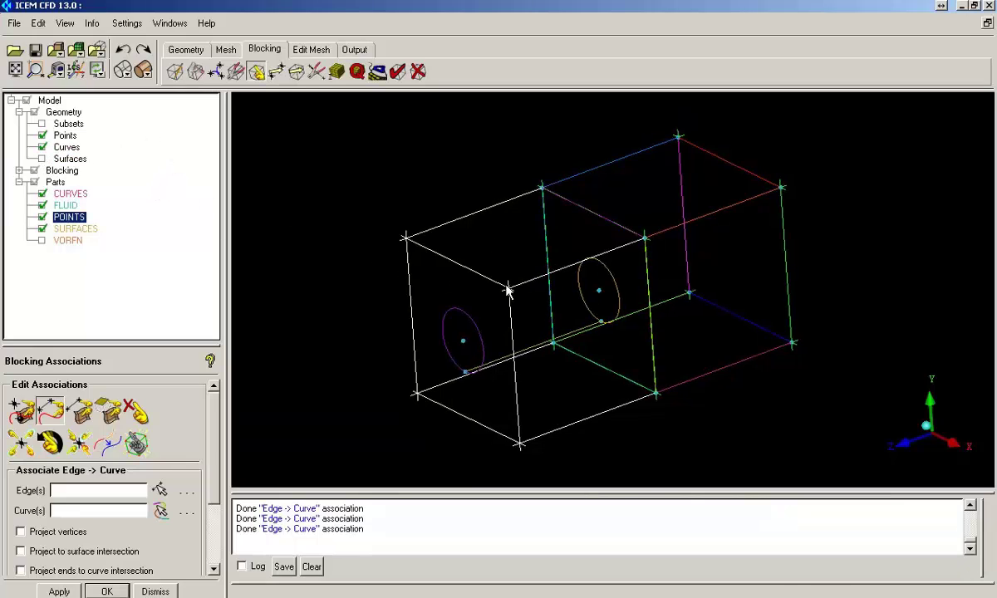
pyautogui.moveTo(548, 339); pyautogui.dragTo(569, 260)
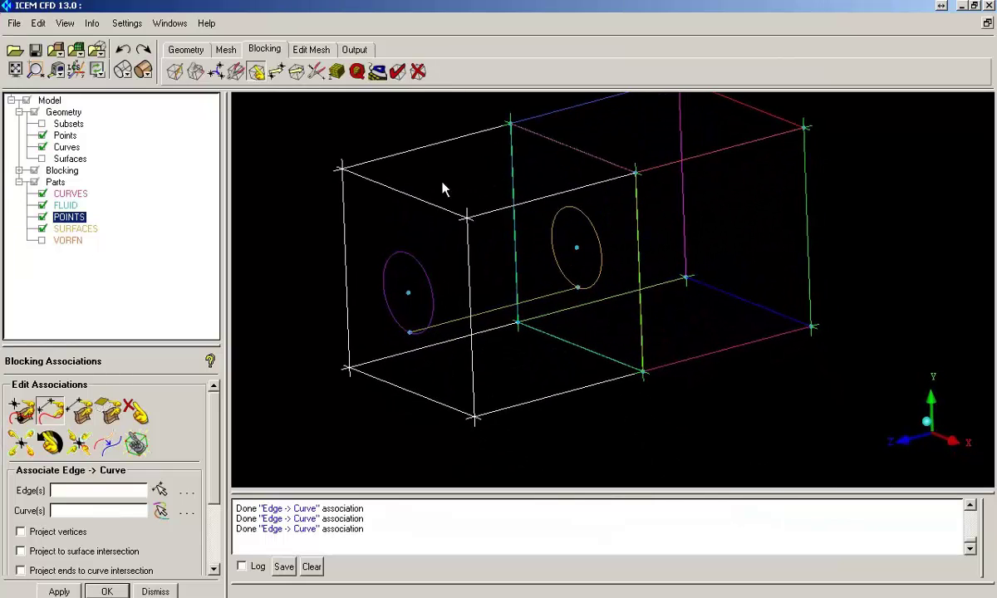
pyautogui.moveTo(630, 208); pyautogui.dragTo(555, 266)
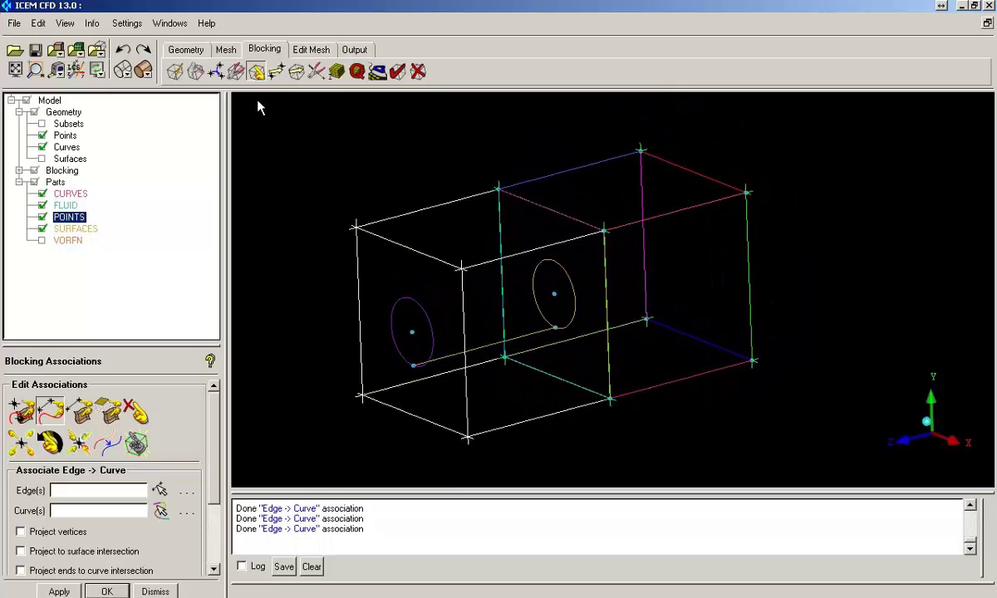
# - Snap-project selected vertices of the cube block onto their associated geometry
pyautogui.click(277, 73)
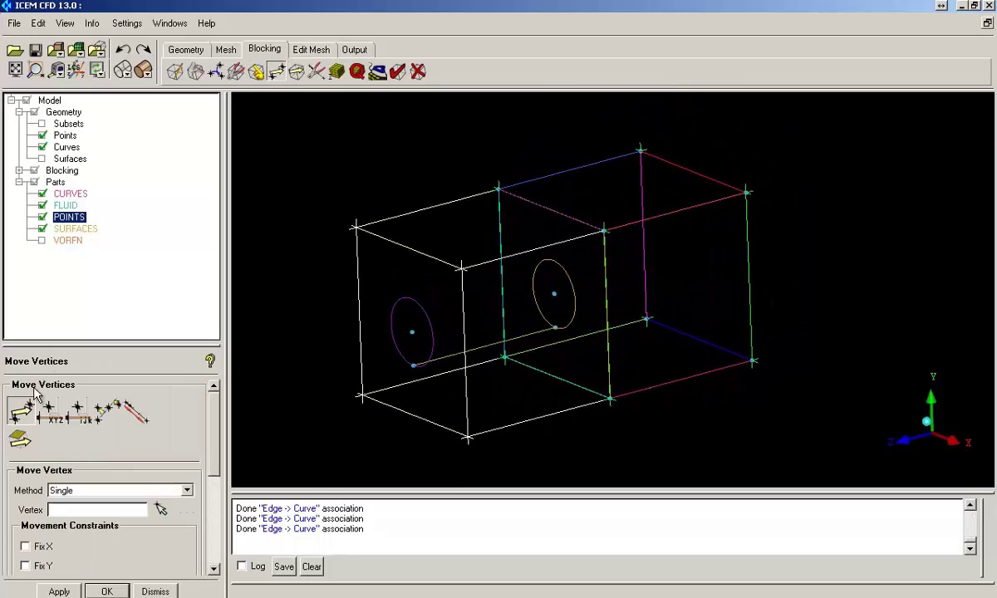
pyautogui.click(256, 72)
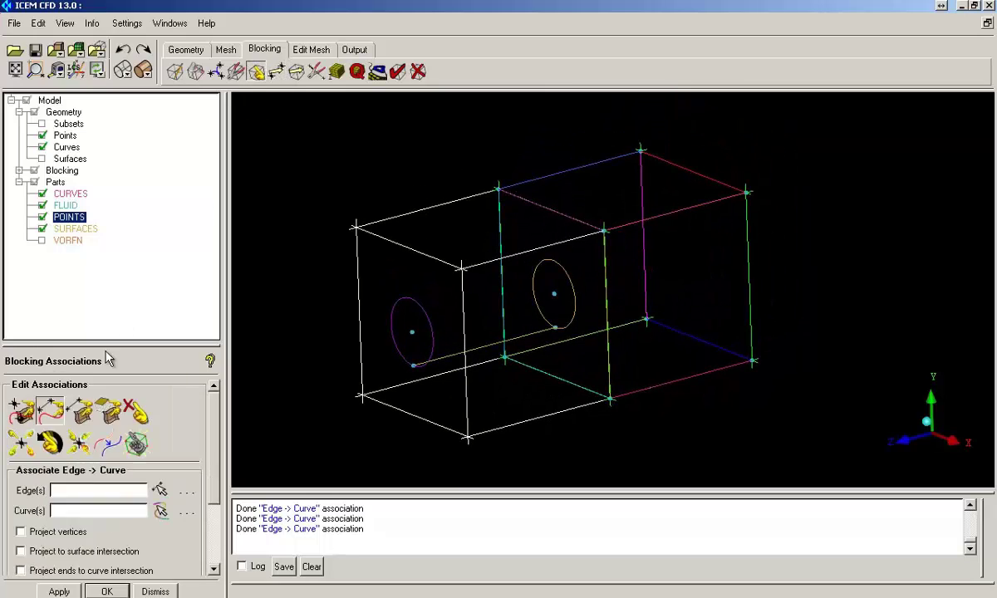
pyautogui.click(79, 445)
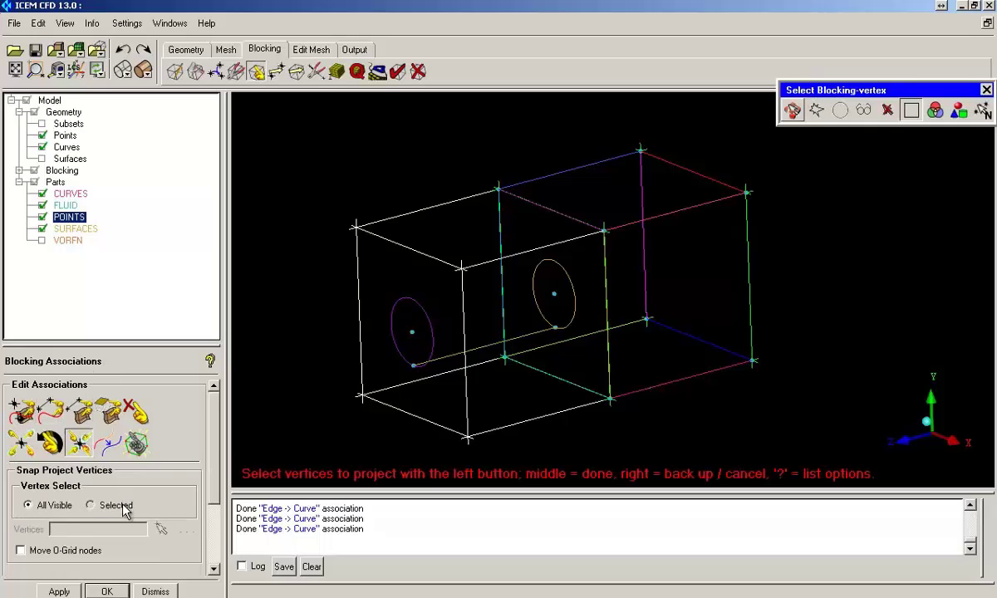
pyautogui.click(120, 505)
pyautogui.click(162, 529)
pyautogui.click(604, 404)
pyautogui.middleClick(676, 290)
pyautogui.middleClick(676, 291)
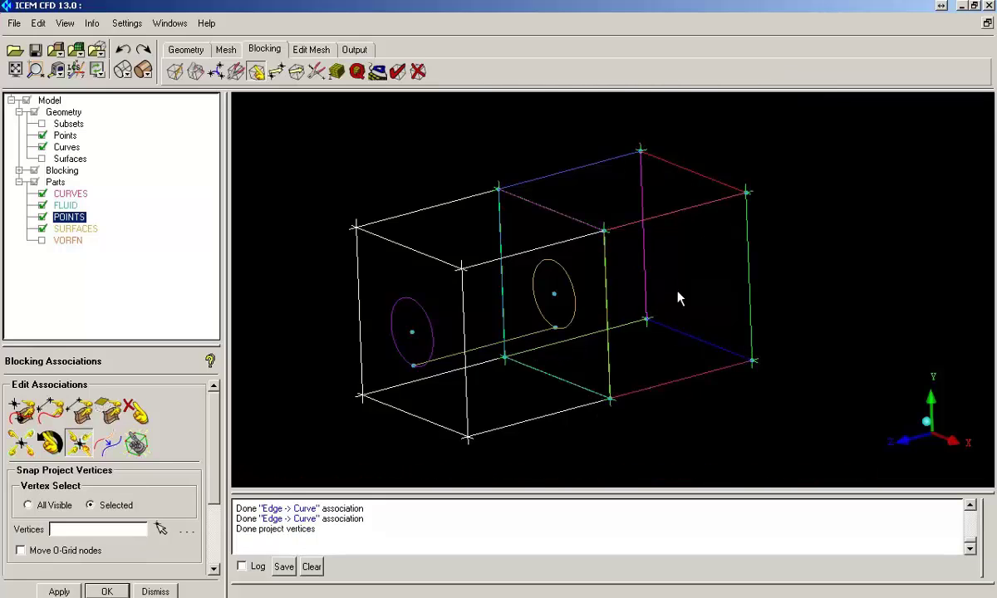
# - Associate the eight block vertices around the cube with the matching cube corner points
pyautogui.click(22, 410)
pyautogui.click(499, 185)
pyautogui.click(495, 183)
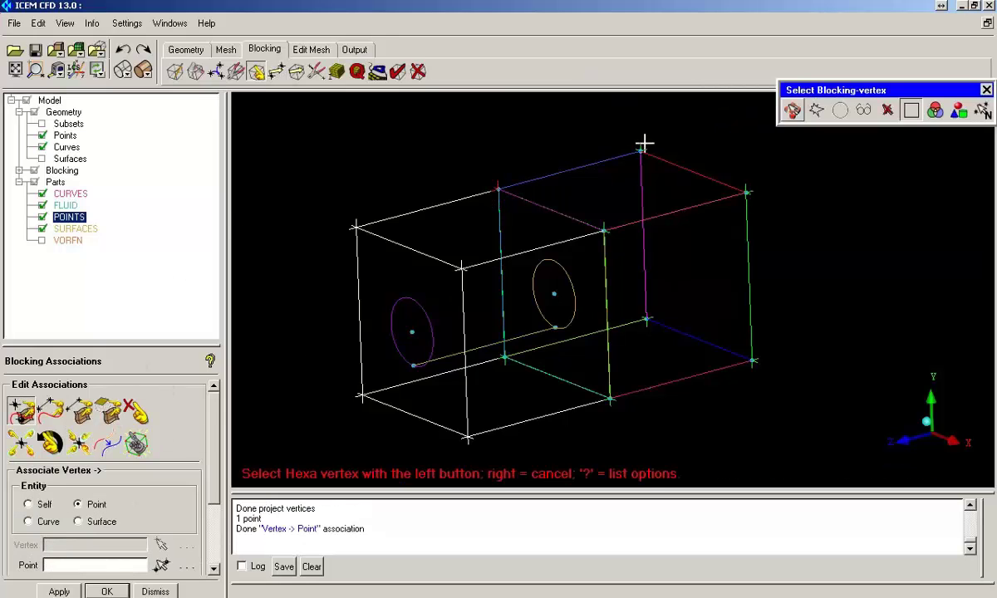
pyautogui.click(644, 149)
pyautogui.click(645, 150)
pyautogui.click(750, 193)
pyautogui.click(751, 195)
pyautogui.click(758, 358)
pyautogui.click(756, 358)
pyautogui.click(646, 319)
pyautogui.click(646, 319)
pyautogui.click(504, 357)
pyautogui.click(504, 357)
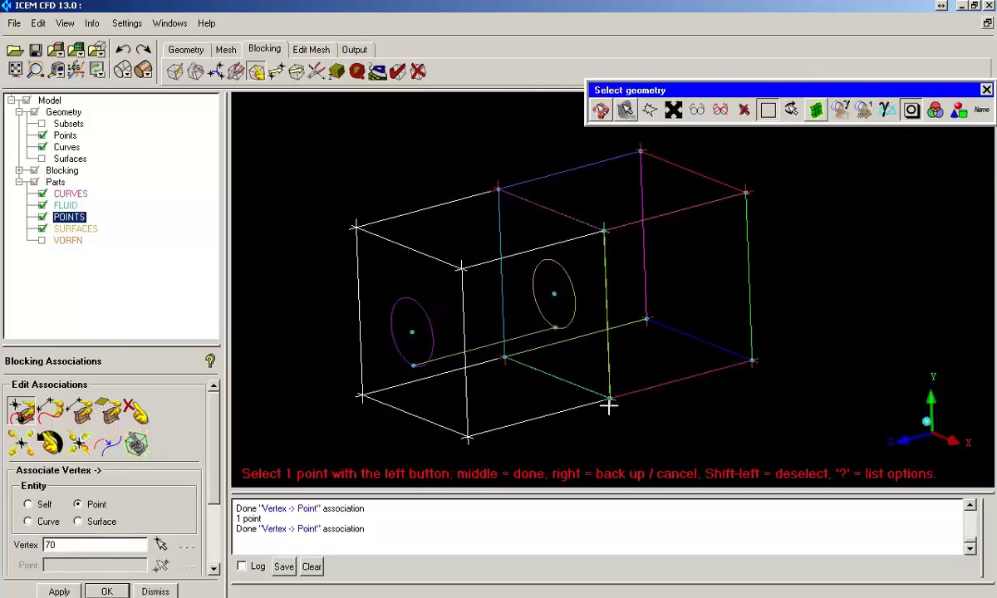
pyautogui.click(609, 405)
pyautogui.click(607, 228)
pyautogui.click(605, 226)
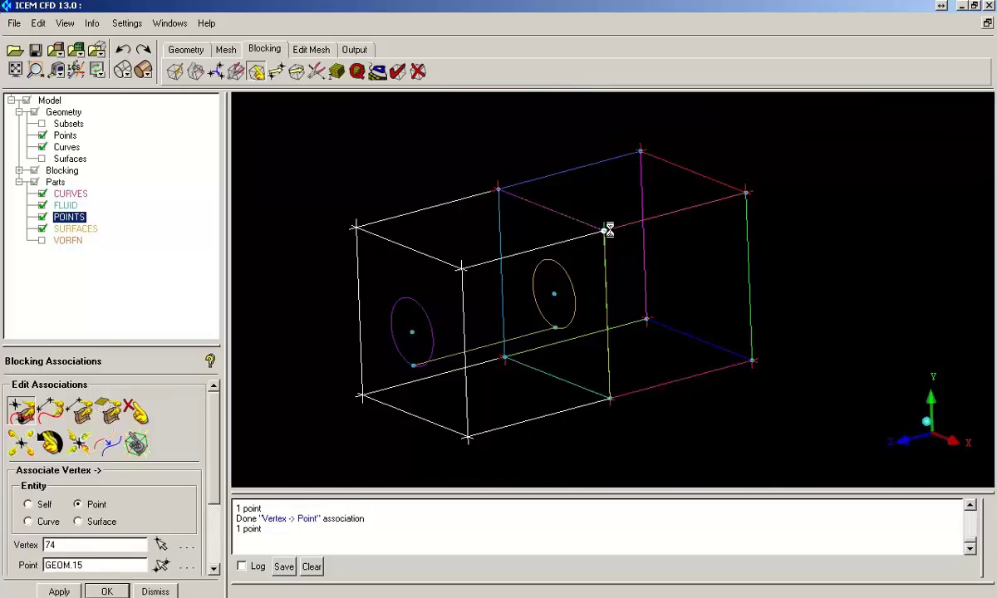
pyautogui.click(499, 191)
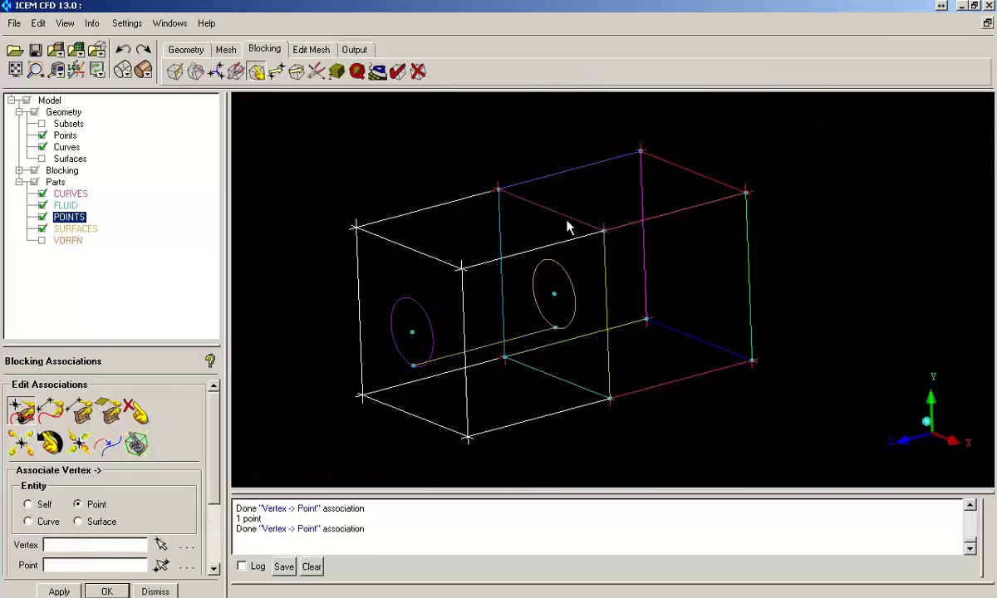
pyautogui.moveTo(569, 207); pyautogui.dragTo(571, 255)
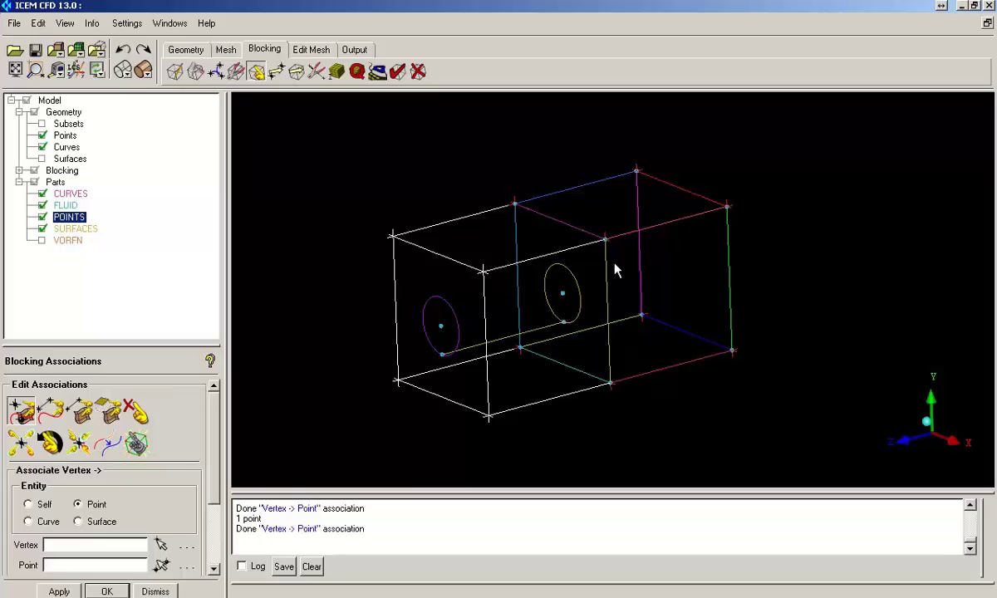
# - Create an O-grid through both blocks, including the end face at the cylinder tip and the cube's opposite face, with offset 1
pyautogui.click(195, 71)
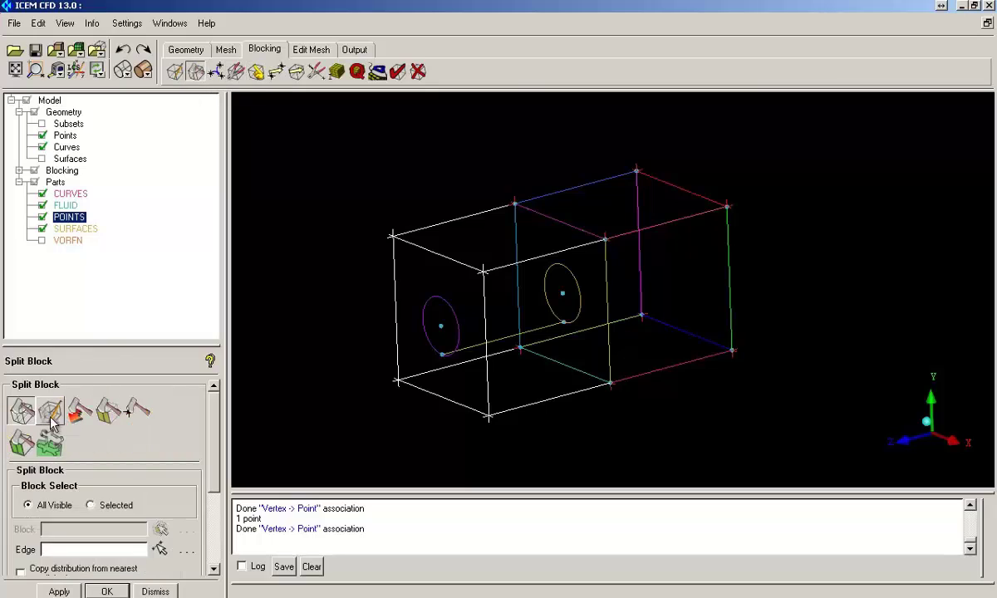
pyautogui.click(49, 409)
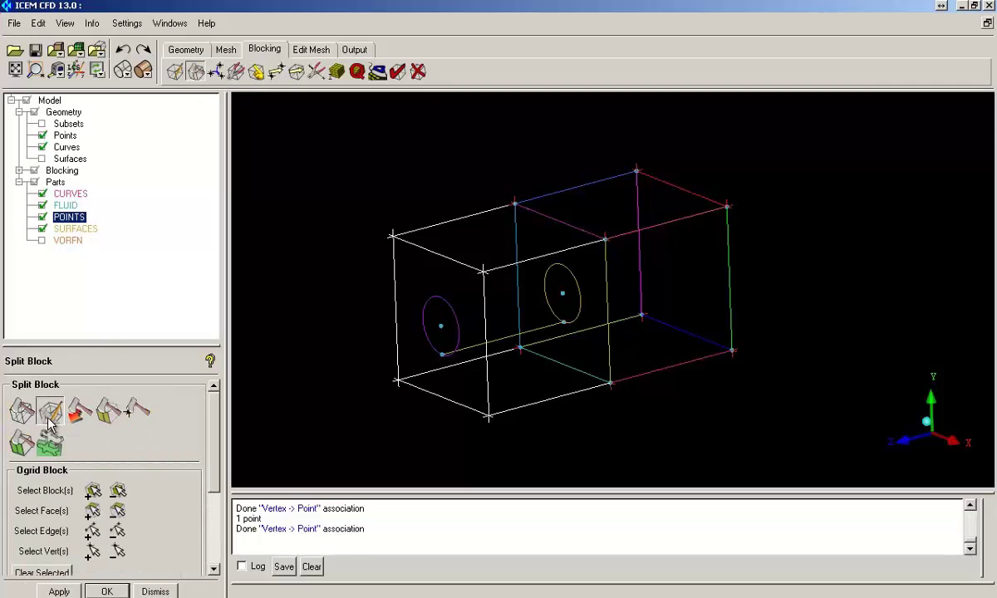
pyautogui.click(92, 492)
pyautogui.click(484, 294)
pyautogui.click(619, 256)
pyautogui.middleClick(620, 262)
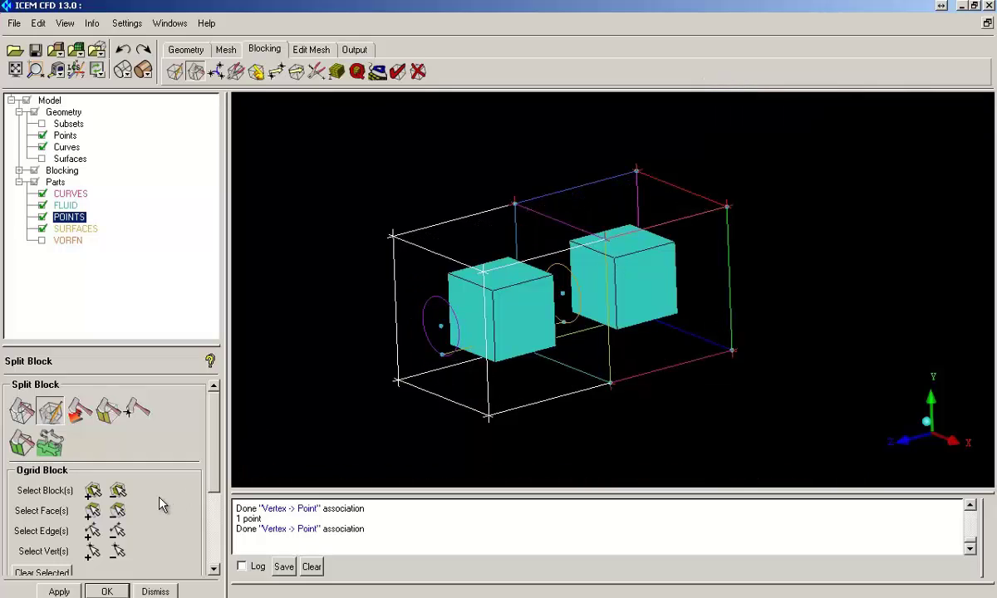
pyautogui.click(92, 510)
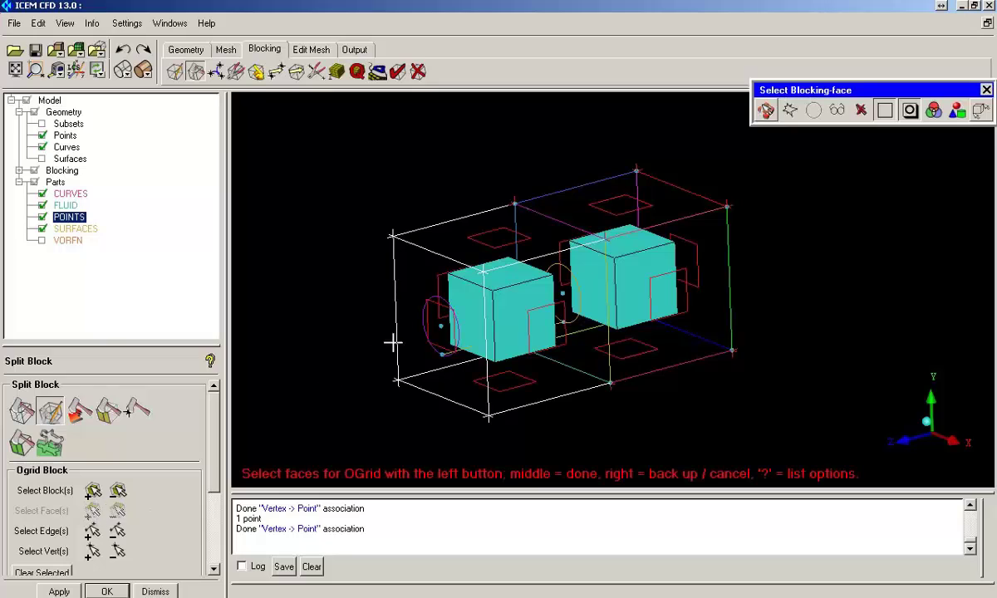
pyautogui.click(448, 329)
pyautogui.click(695, 244)
pyautogui.middleClick(701, 254)
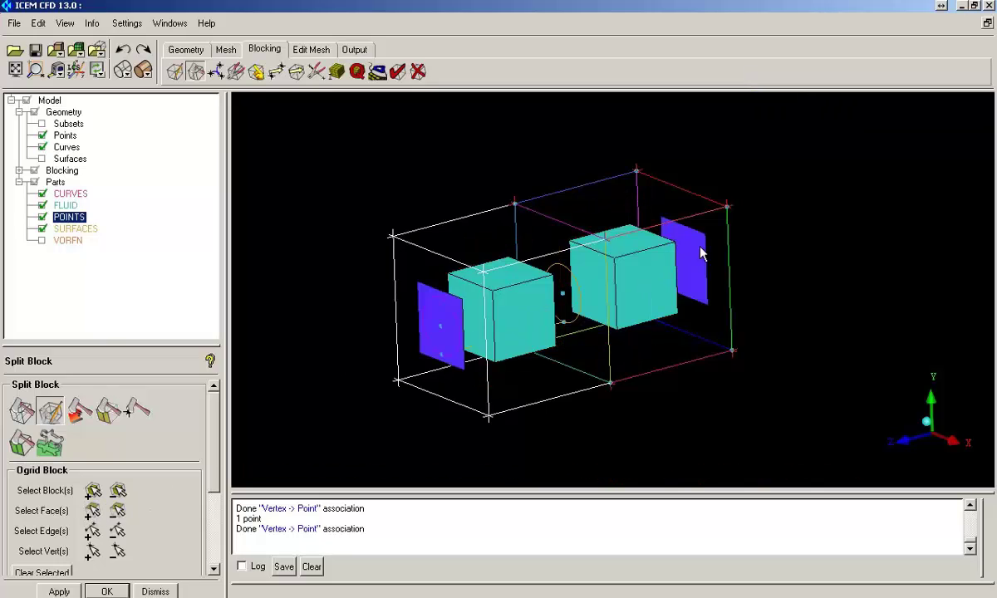
pyautogui.moveTo(218, 462); pyautogui.dragTo(202, 524)
pyautogui.click(56, 592)
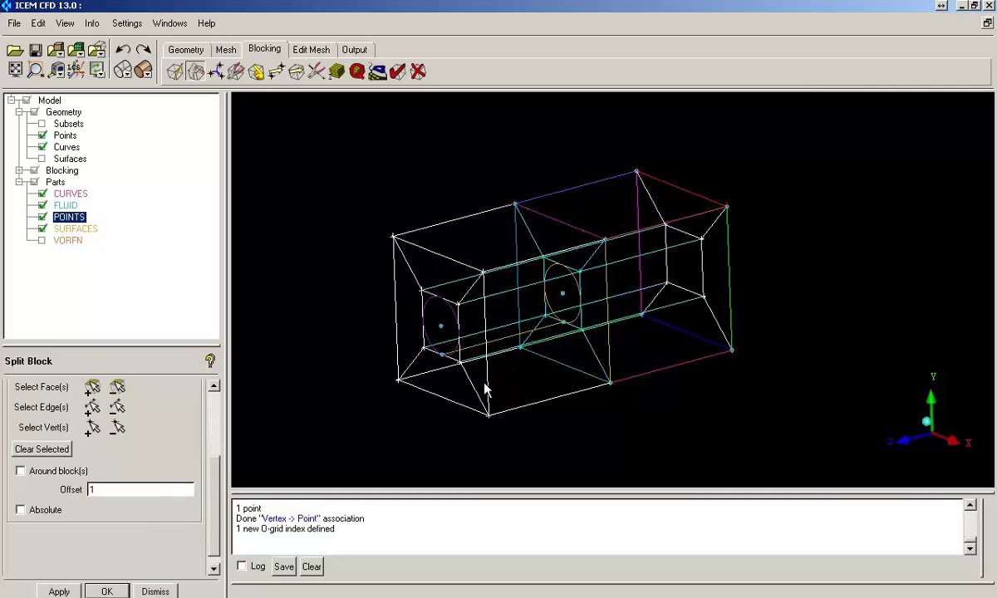
# - Associate the four inner O-grid edges on the shared face with the circle where the cylinder meets the cube
pyautogui.moveTo(488, 387); pyautogui.dragTo(465, 260, button='right')
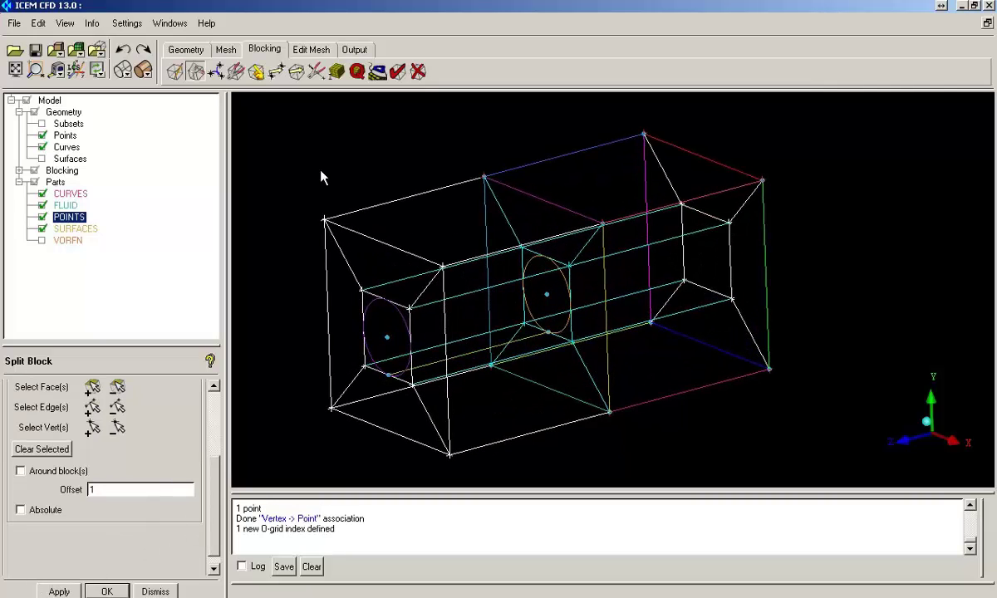
pyautogui.click(255, 71)
pyautogui.click(50, 409)
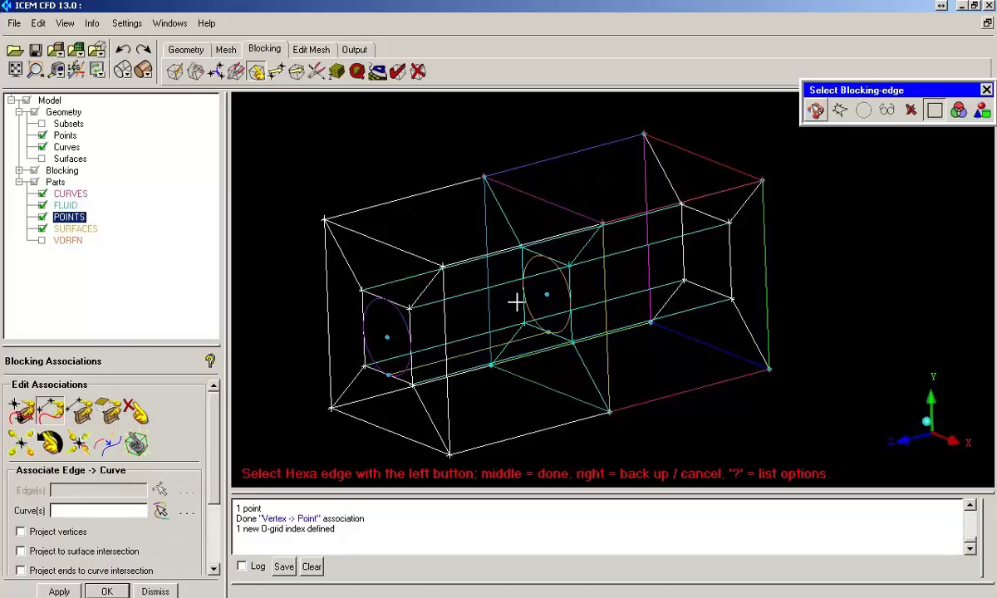
pyautogui.click(546, 257)
pyautogui.click(571, 287)
pyautogui.click(547, 331)
pyautogui.click(524, 298)
pyautogui.middleClick(527, 293)
pyautogui.click(529, 291)
pyautogui.middleClick(526, 289)
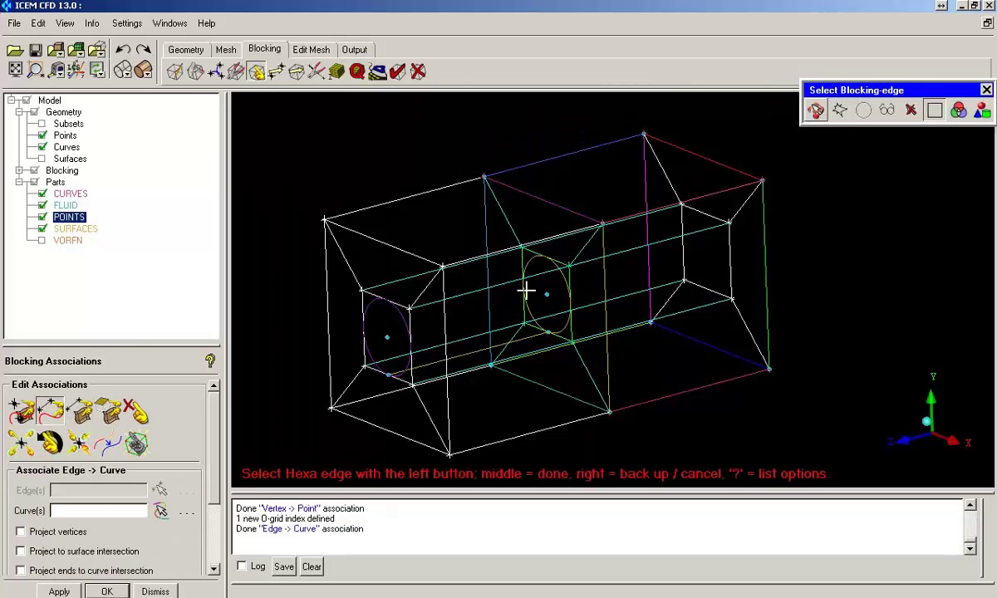
# - Associate the inner O-grid edges on the outer end face with the circle at the cylinder's free end
pyautogui.click(394, 301)
pyautogui.click(409, 323)
pyautogui.click(363, 340)
pyautogui.middleClick(372, 329)
pyautogui.click(367, 325)
pyautogui.middleClick(383, 326)
pyautogui.middleClick(366, 294)
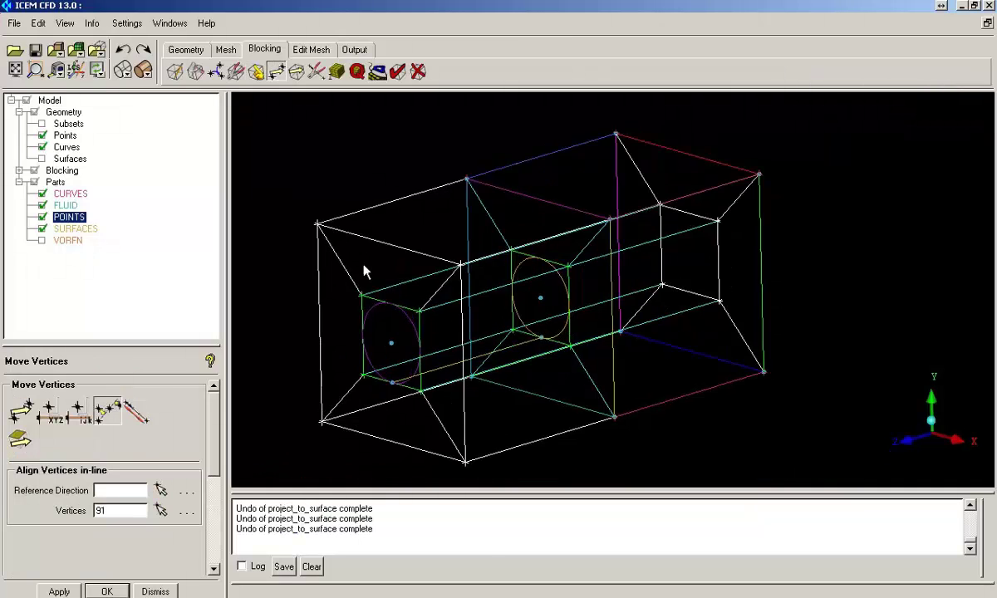
# - Delete the four outer O-grid blocks surrounding the cylinder, keeping its central block
pyautogui.moveTo(341, 247); pyautogui.dragTo(254, 335)
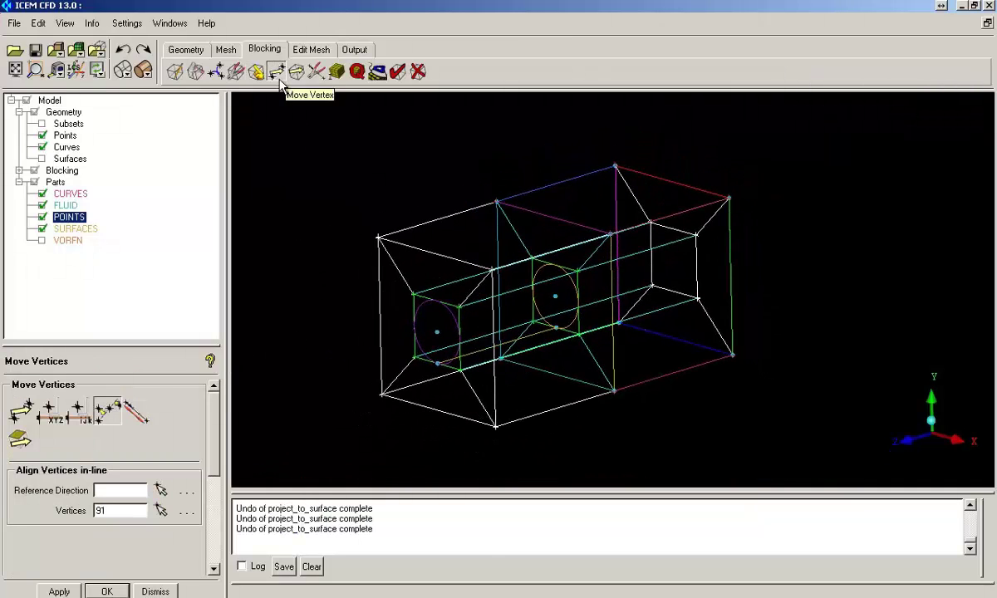
pyautogui.click(418, 71)
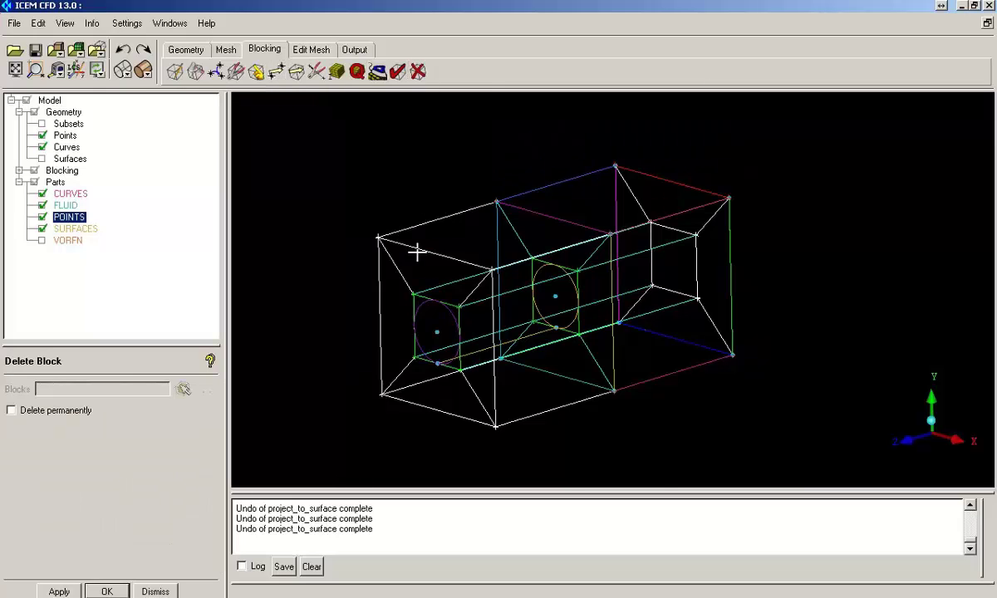
pyautogui.click(437, 407)
pyautogui.click(497, 405)
pyautogui.middleClick(496, 406)
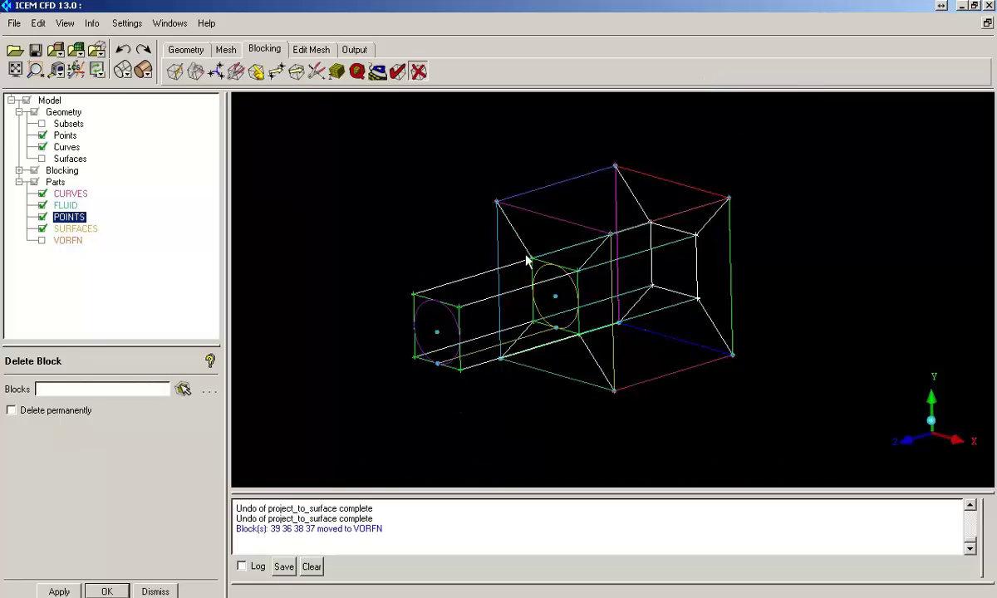
# - Snap the block vertices at both ends of the cylinder onto their associated circles
pyautogui.moveTo(541, 264); pyautogui.dragTo(384, 281)
pyautogui.click(270, 67)
pyautogui.click(257, 70)
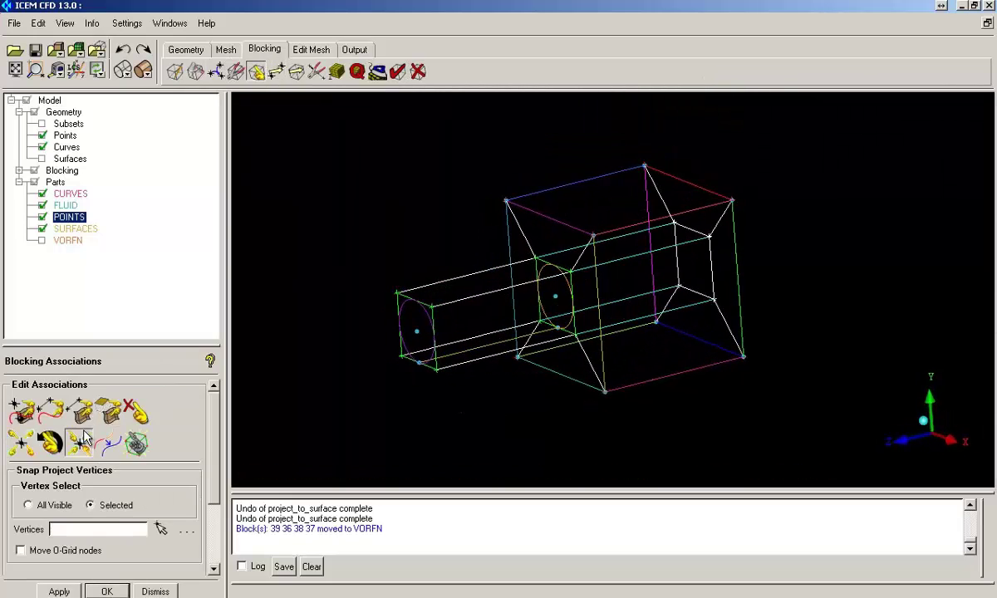
pyautogui.click(80, 437)
pyautogui.click(433, 314)
pyautogui.click(402, 359)
pyautogui.click(537, 260)
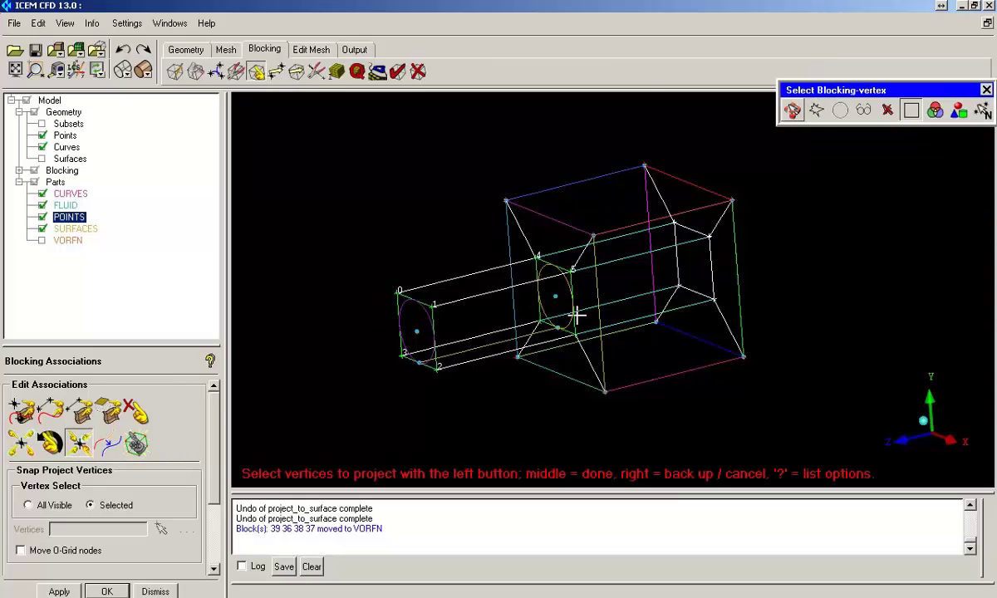
pyautogui.middleClick(544, 320)
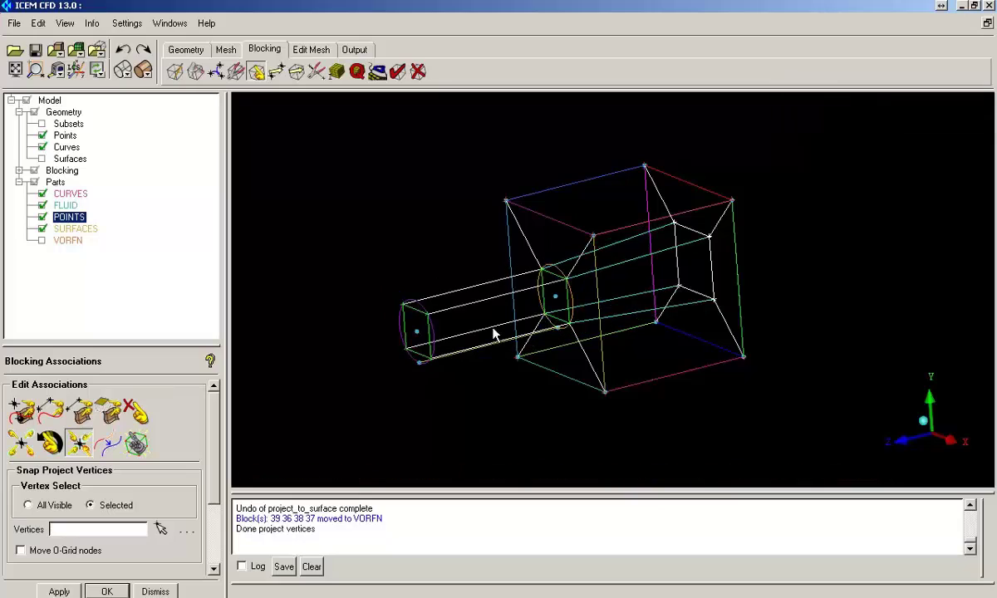
# - Align the two upper inner vertices on the cube's far face in line with the cylinder block's upper lengthwise edges
pyautogui.click(276, 71)
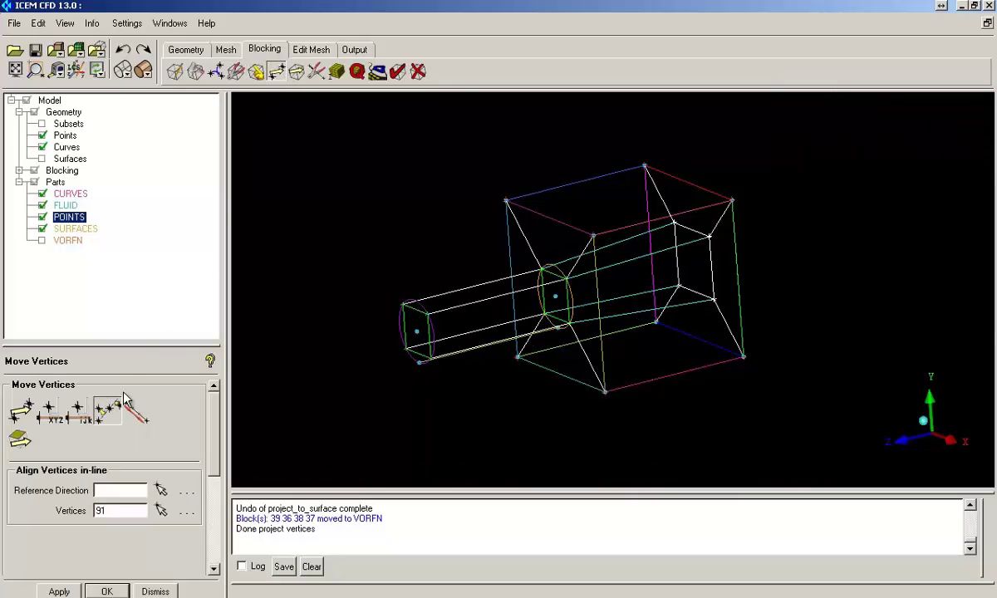
pyautogui.click(417, 304)
pyautogui.click(541, 265)
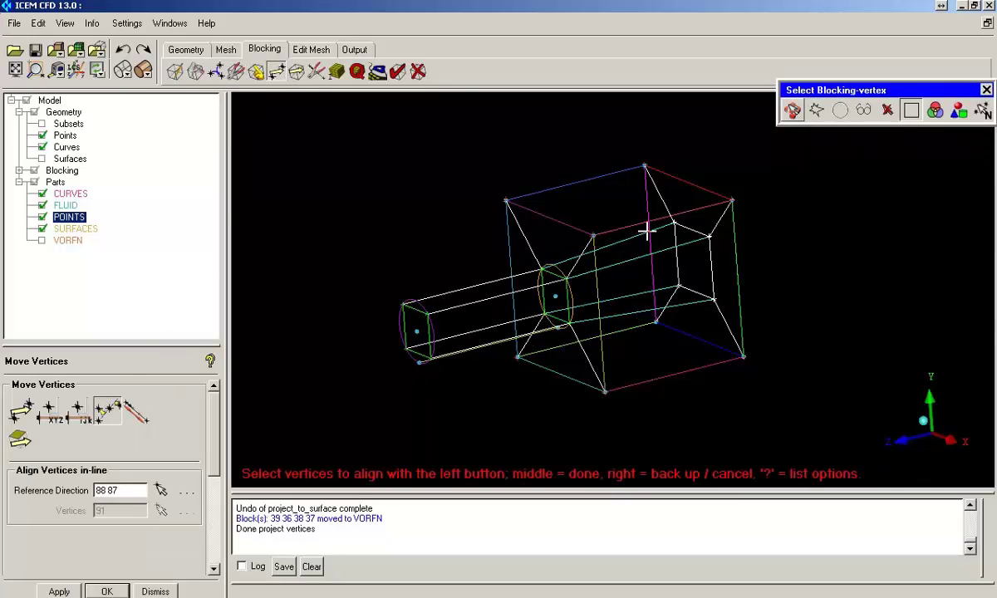
pyautogui.click(674, 224)
pyautogui.middleClick(672, 235)
pyautogui.click(569, 278)
pyautogui.click(704, 241)
pyautogui.middleClick(701, 261)
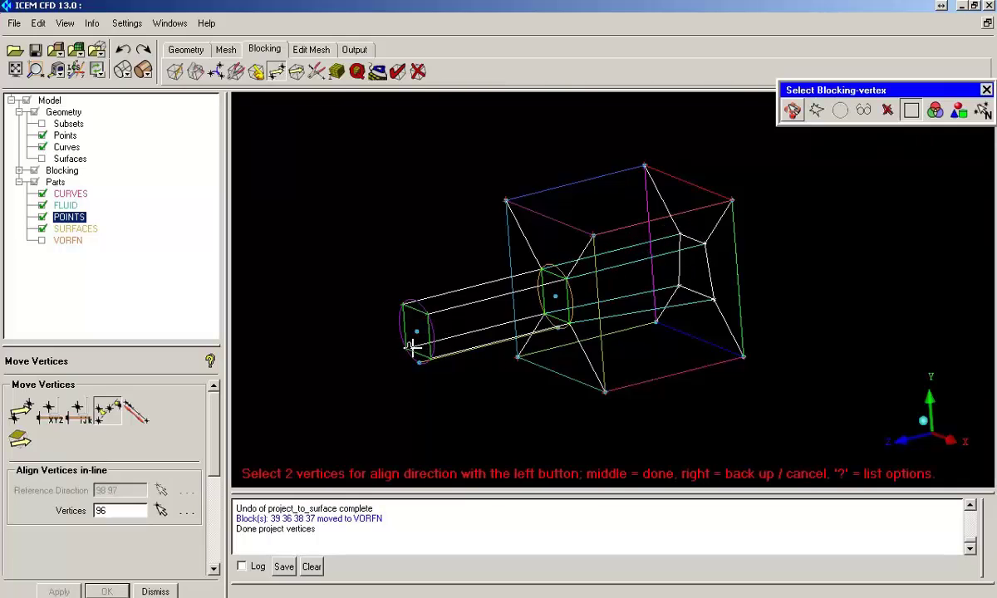
# - Align the two lower inner vertices on the cube's far face in line with the cylinder block's lower lengthwise edges
pyautogui.click(547, 313)
pyautogui.click(676, 286)
pyautogui.middleClick(674, 289)
pyautogui.click(433, 360)
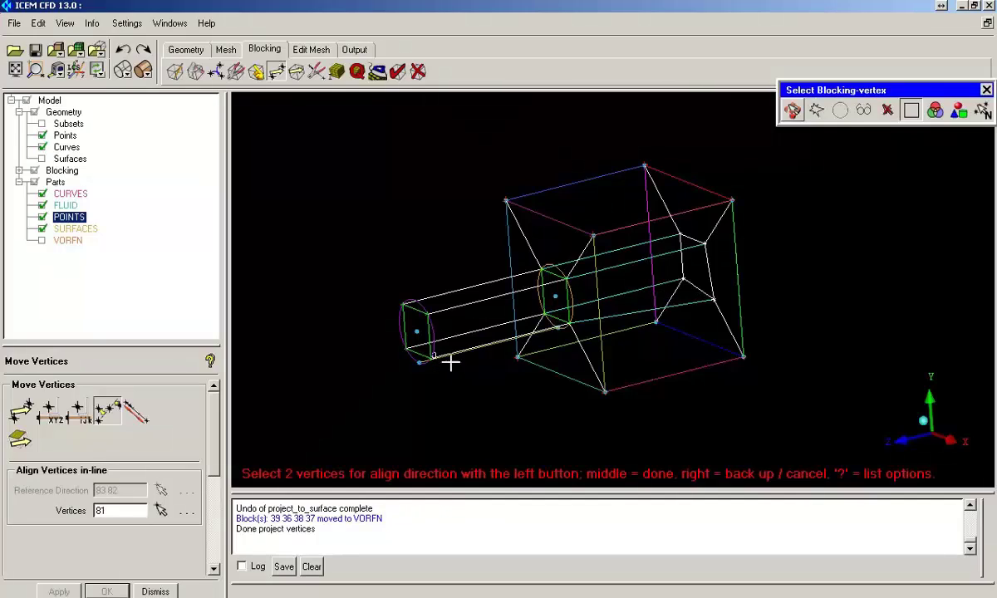
pyautogui.click(569, 327)
pyautogui.click(706, 307)
pyautogui.middleClick(705, 307)
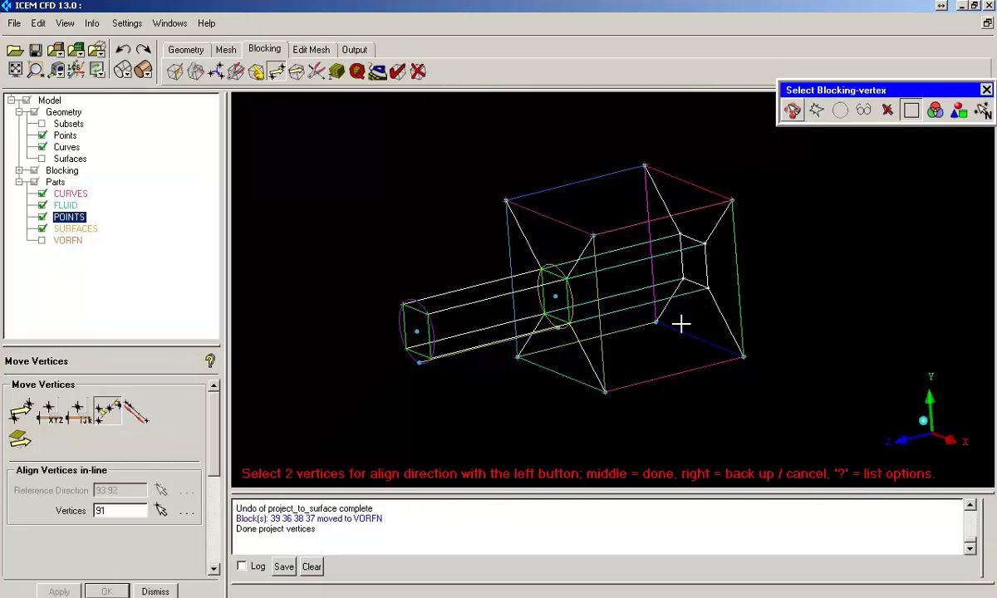
pyautogui.middleClick(681, 324)
# - Set 21 nodes on the cube's upper X-direction edge on the face opposite the cylinder
pyautogui.moveTo(554, 383); pyautogui.dragTo(471, 256)
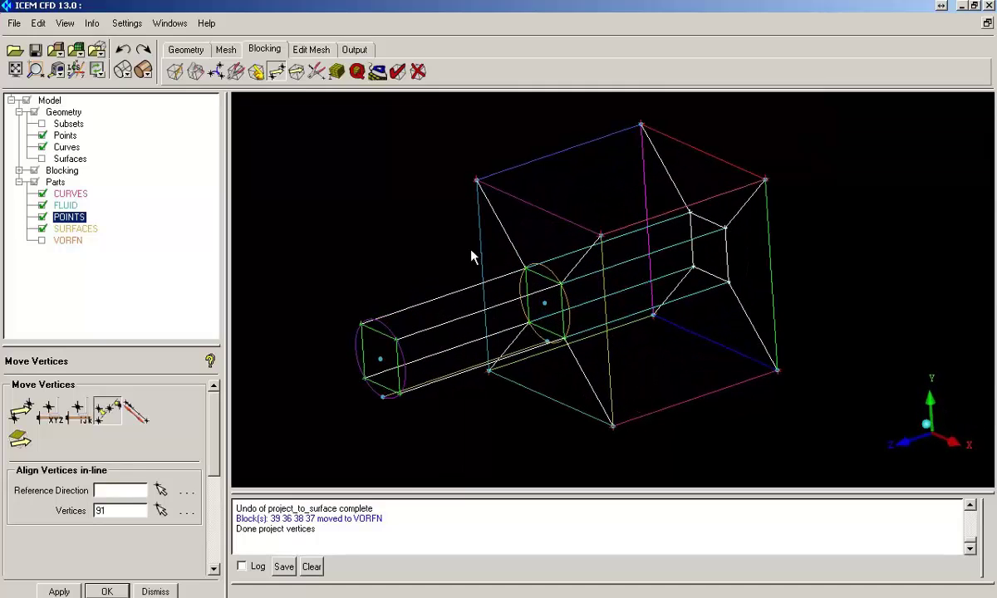
pyautogui.click(335, 72)
pyautogui.click(77, 409)
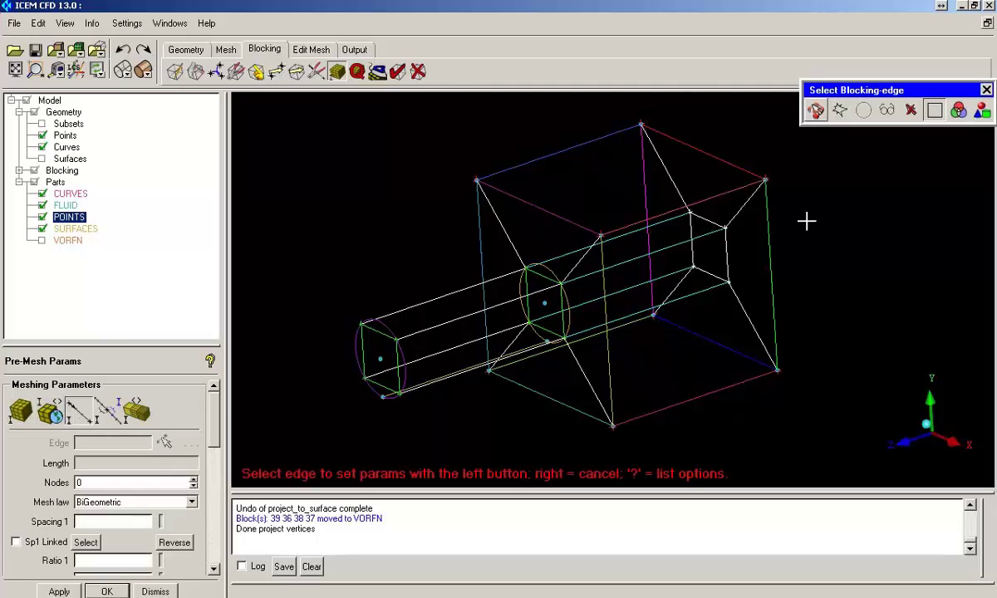
pyautogui.click(694, 149)
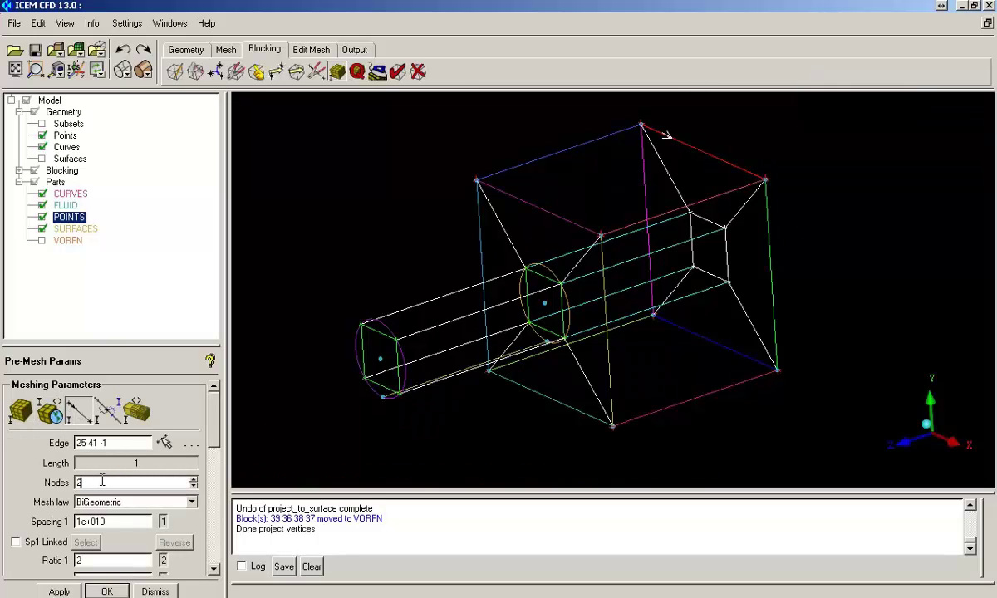
pyautogui.write('21')
pyautogui.press('Return')
# - Set 21 nodes on a vertical cube edge of the far face and on a diagonal O-grid edge beside the cylinder
pyautogui.click(163, 443)
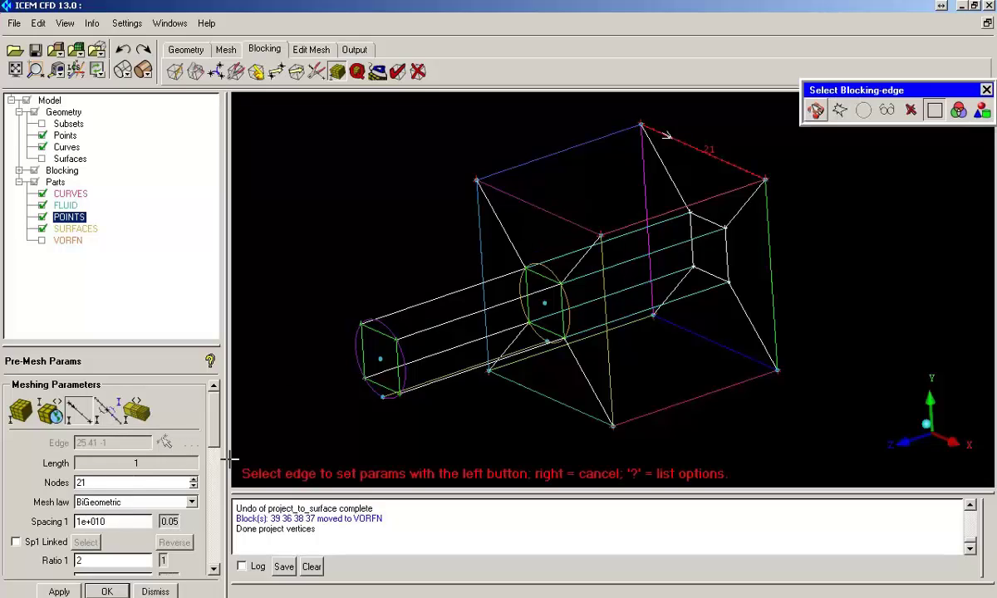
pyautogui.click(645, 211)
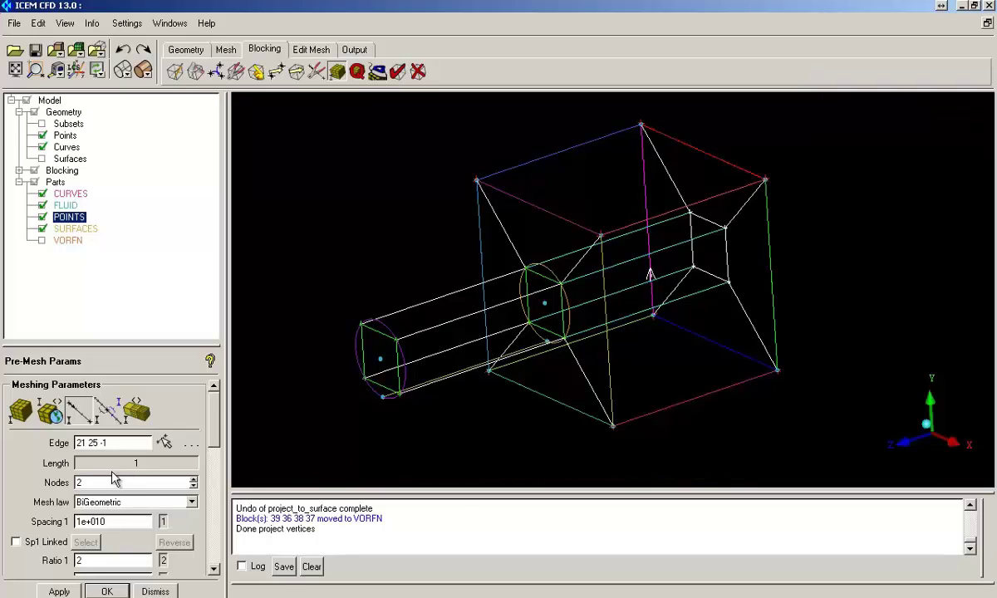
pyautogui.press('Return')
pyautogui.click(164, 443)
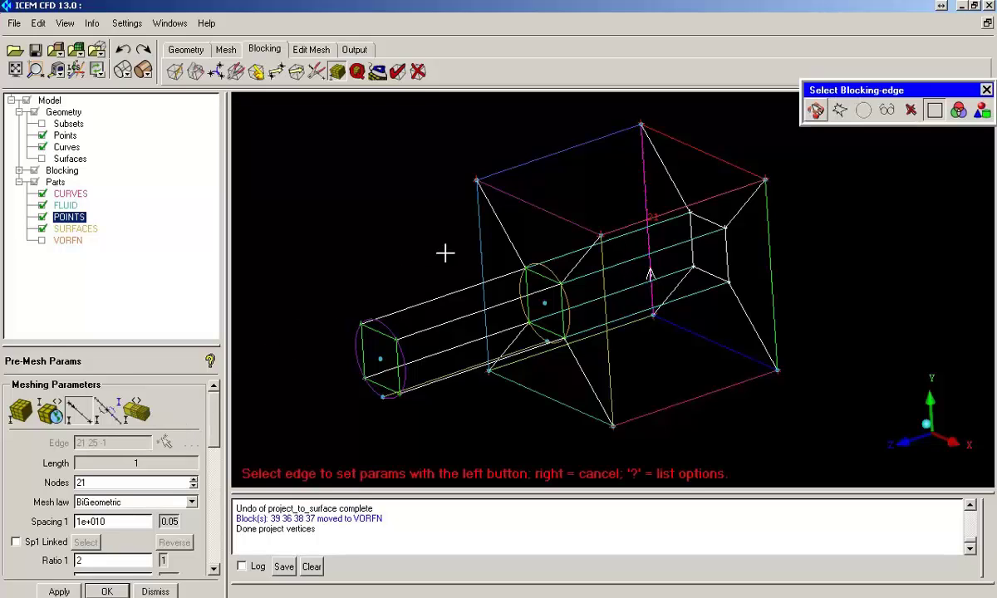
pyautogui.click(498, 227)
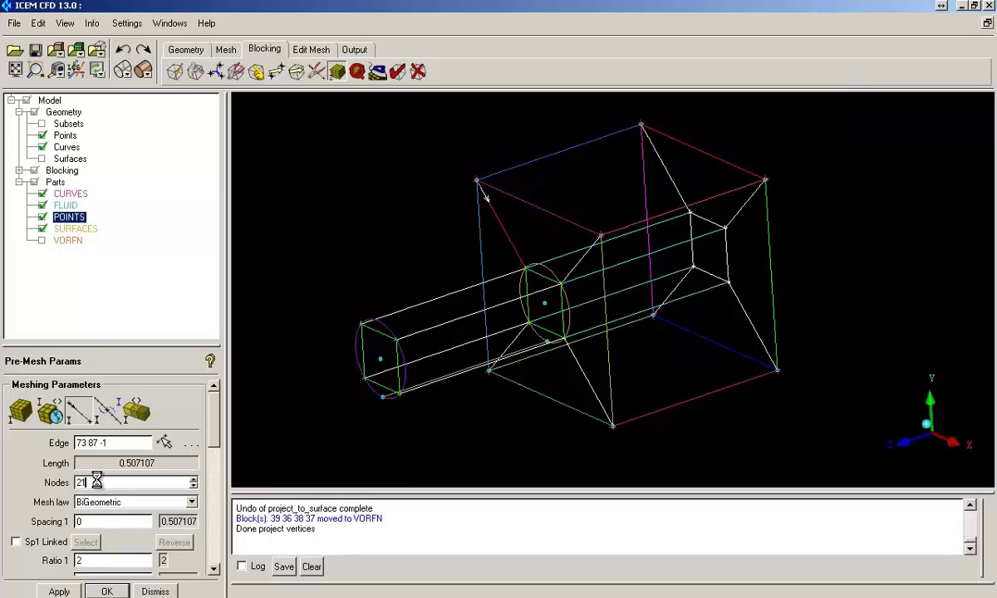
pyautogui.press('Return')
# - Compute the pre-mesh and display it as a shaded solid
pyautogui.click(18, 170)
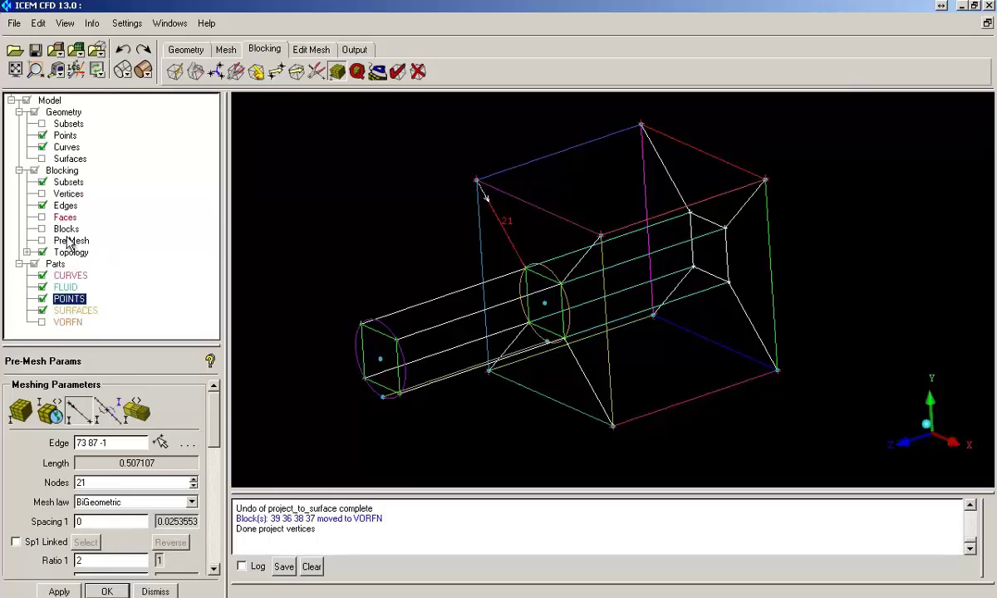
pyautogui.click(42, 240)
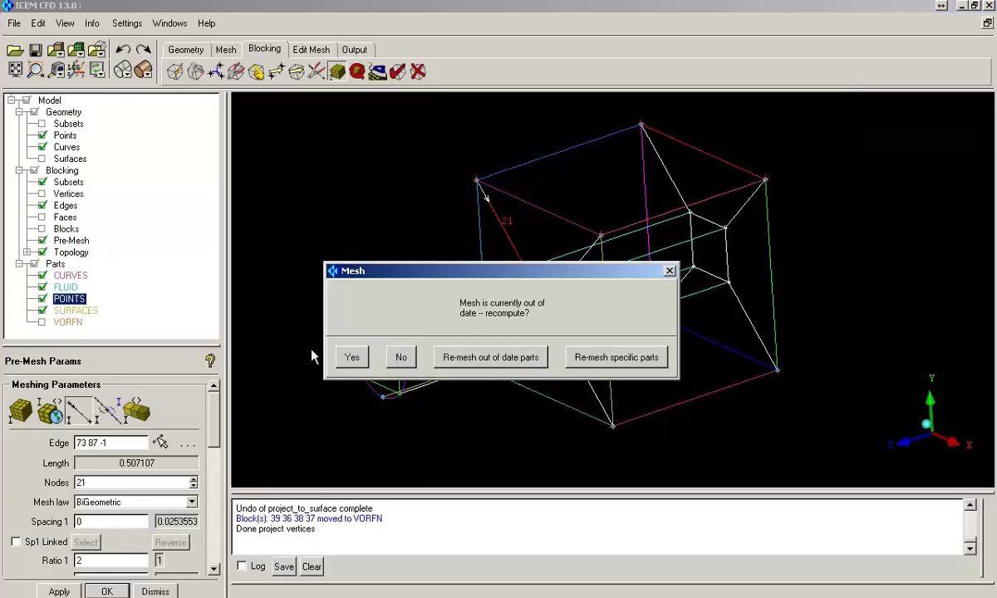
pyautogui.click(349, 372)
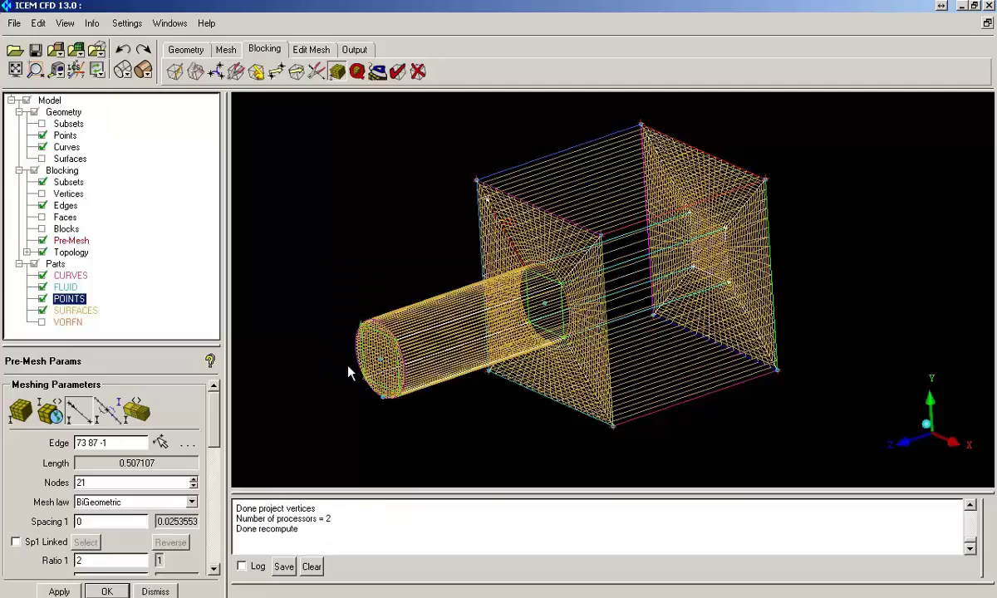
pyautogui.click(144, 70)
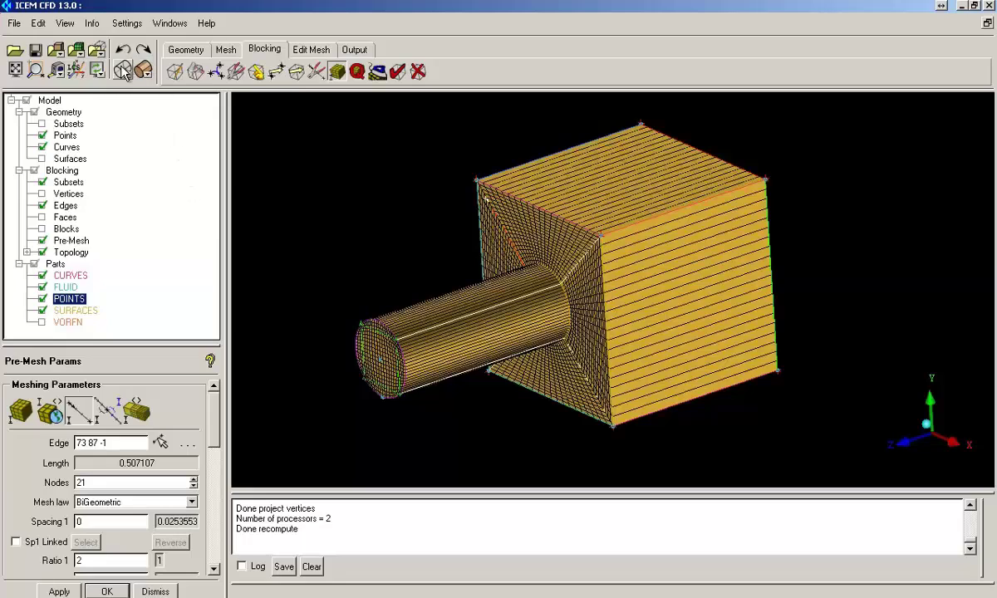
# - Hide the pre-mesh and set 21 nodes on the cube's upper Z-direction edge and on a lengthwise edge of the cylinder block
pyautogui.click(43, 240)
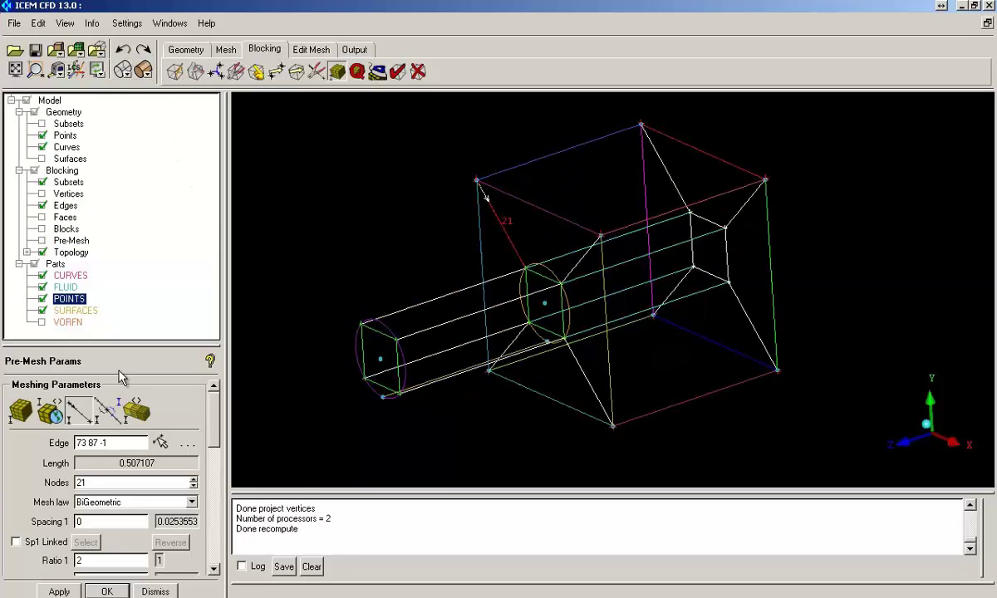
pyautogui.click(160, 442)
pyautogui.click(590, 152)
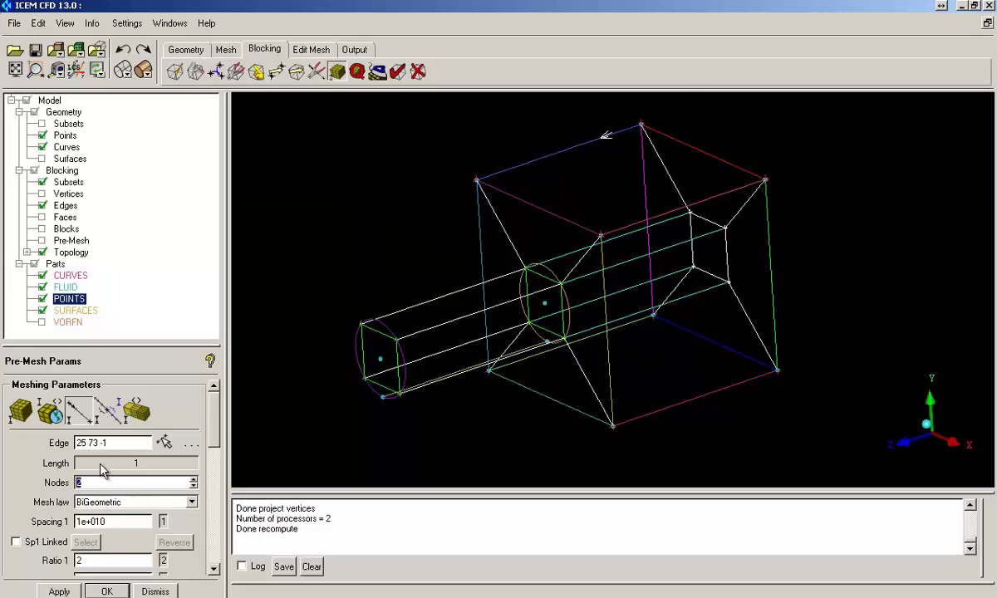
pyautogui.write('21')
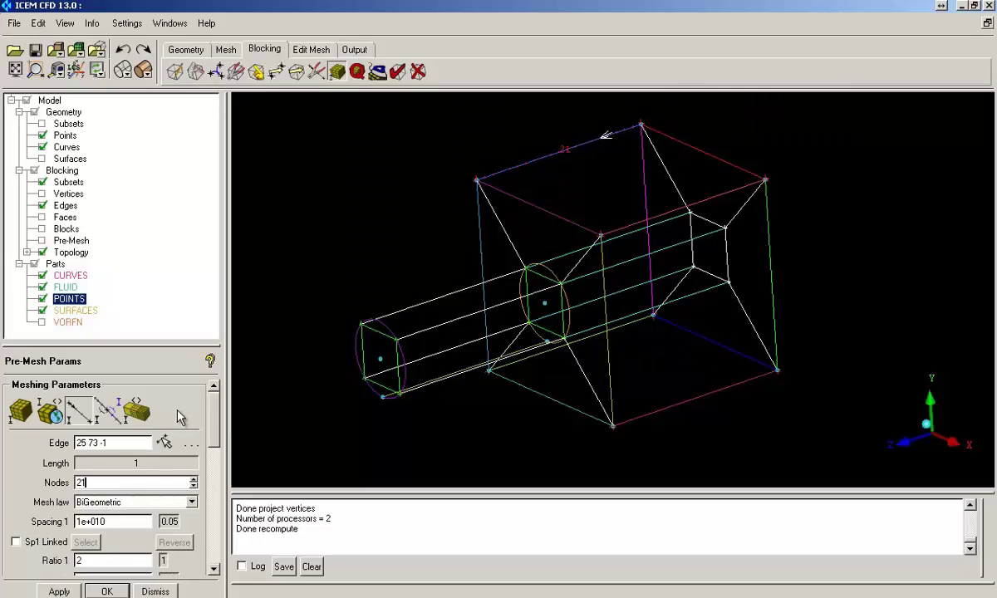
pyautogui.click(165, 441)
pyautogui.click(425, 299)
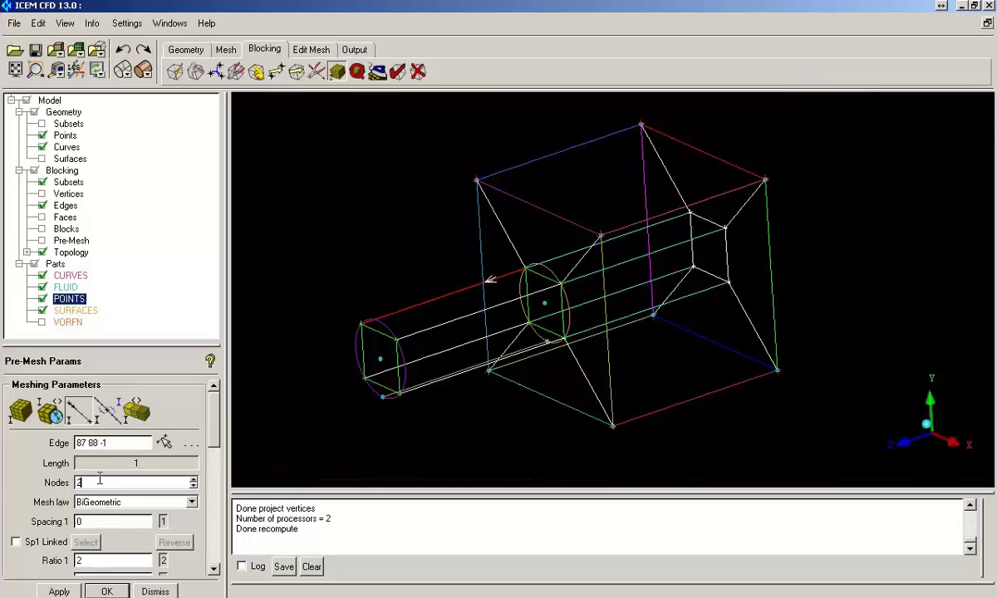
# - Recompute the pre-mesh with the new node counts and hide the blocking edges
pyautogui.click(43, 240)
pyautogui.click(352, 359)
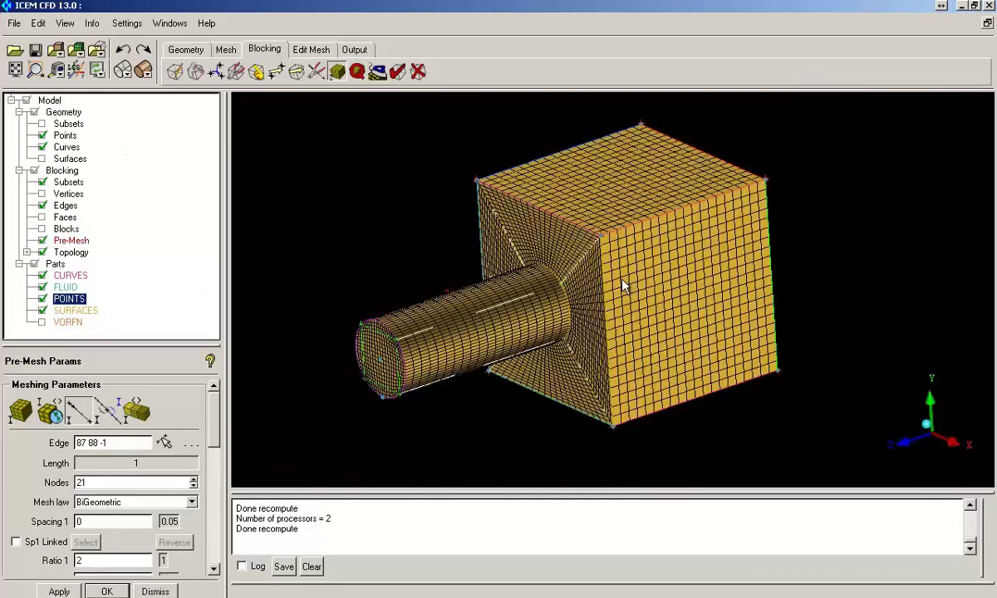
pyautogui.moveTo(627, 273); pyautogui.dragTo(641, 325)
pyautogui.moveTo(642, 325); pyautogui.dragTo(580, 125, button='right')
pyautogui.click(42, 205)
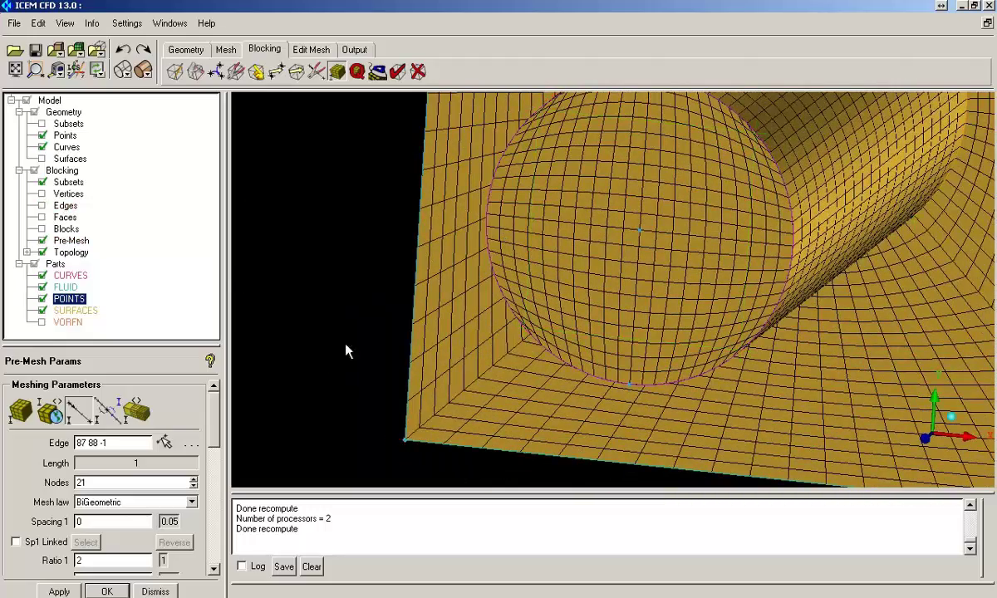
# - Examine the mesh cells up close around the cylinder's circular rim, particularly where the block corners meet the circle
pyautogui.moveTo(352, 287); pyautogui.dragTo(367, 218, button='right')
pyautogui.moveTo(374, 419); pyautogui.dragTo(472, 367, button='middle')
pyautogui.moveTo(459, 415); pyautogui.dragTo(583, 229, button='right')
pyautogui.moveTo(374, 333); pyautogui.dragTo(545, 411, button='middle')
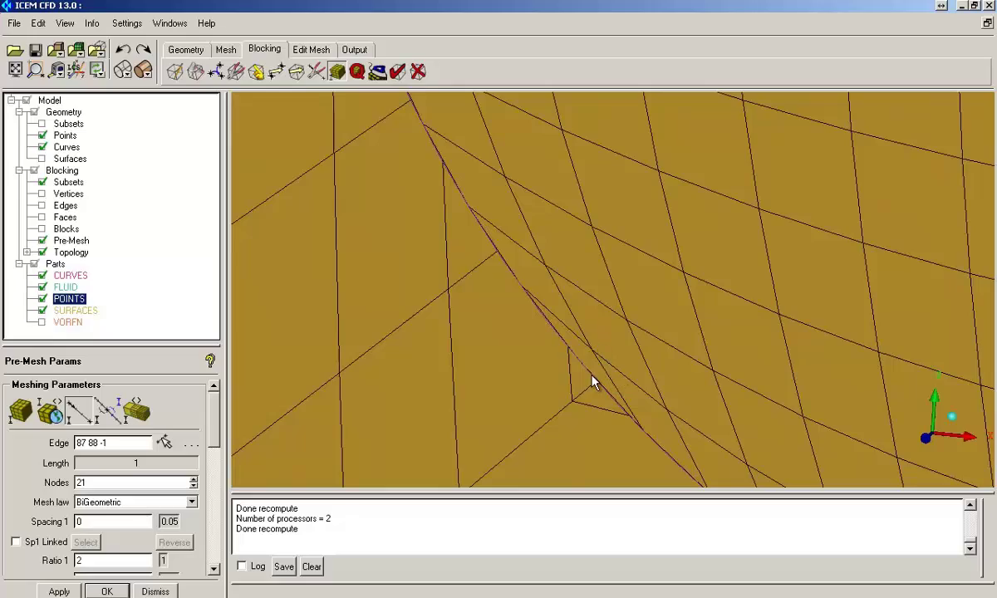
pyautogui.moveTo(487, 397)
pyautogui.mouseDown(button='right')
pyautogui.moveTo(536, 207)
pyautogui.moveTo(541, 117)
pyautogui.mouseUp(button='right')
pyautogui.moveTo(527, 390); pyautogui.dragTo(532, 183, button='right')
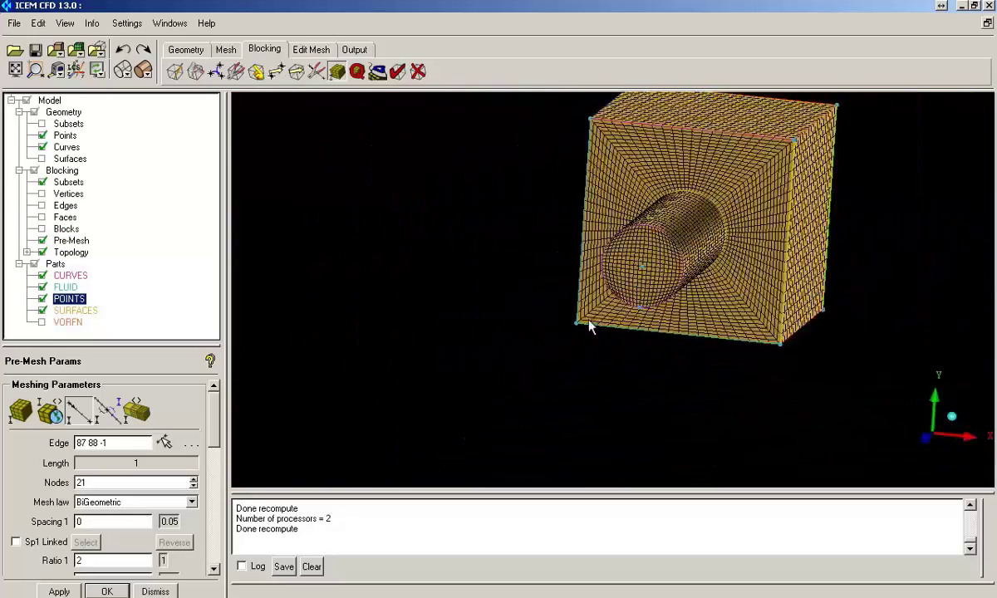
pyautogui.moveTo(596, 324); pyautogui.dragTo(466, 392)
# - Hide the pre-mesh and show the blocking edges again
pyautogui.click(42, 241)
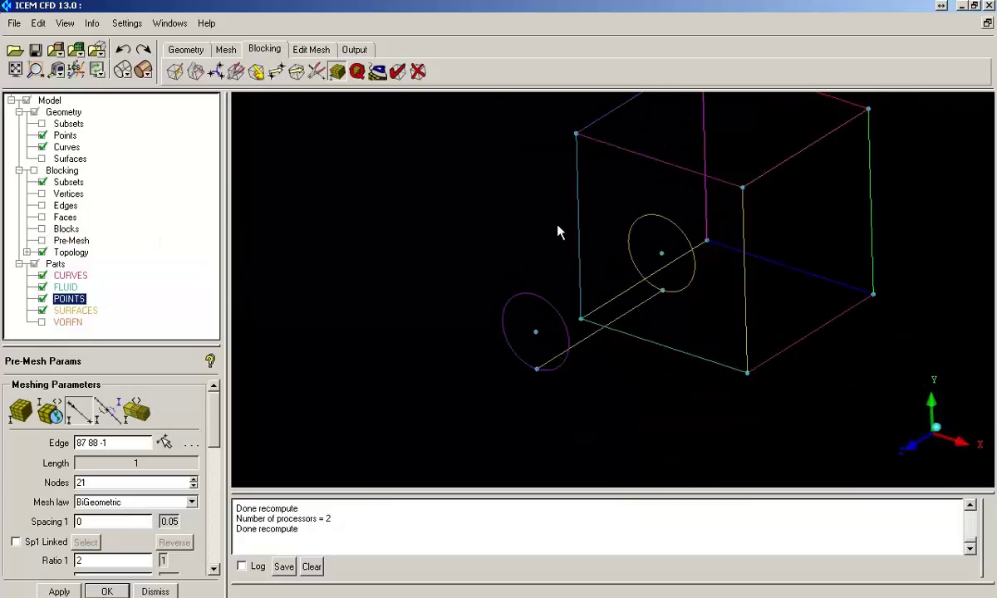
pyautogui.moveTo(558, 223); pyautogui.dragTo(478, 349)
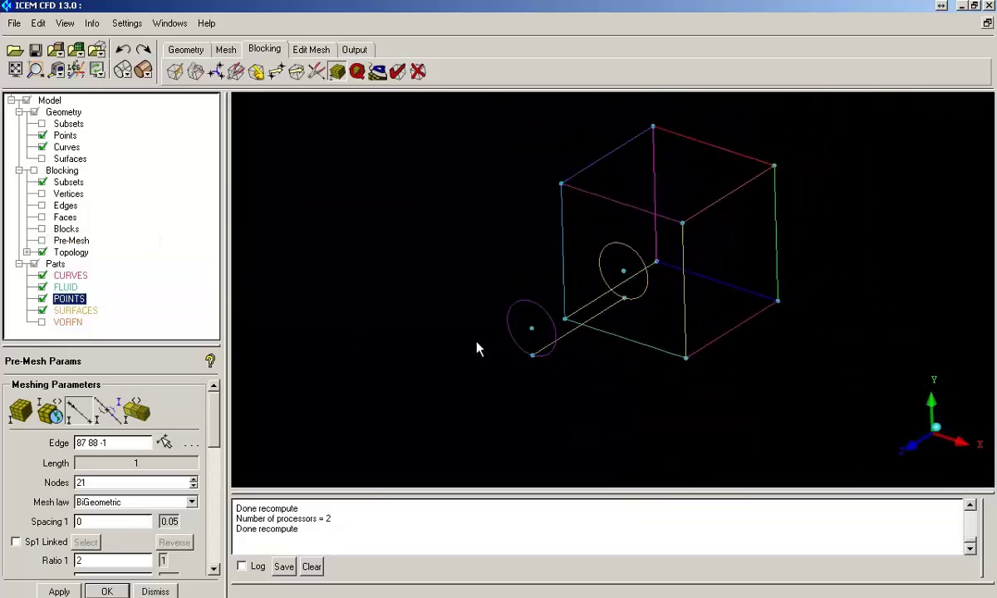
pyautogui.click(43, 205)
pyautogui.moveTo(383, 353); pyautogui.dragTo(265, 341)
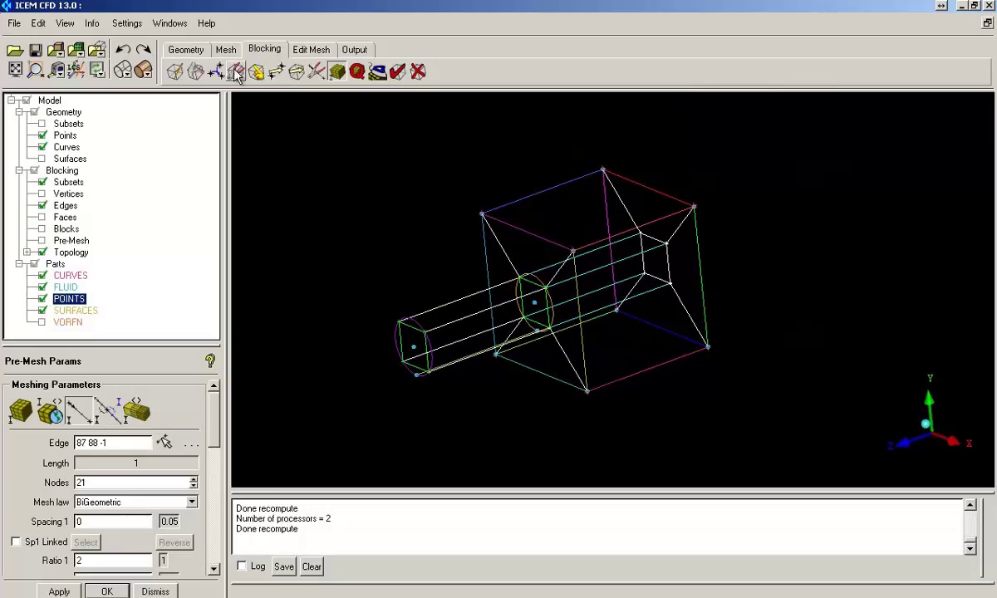
# - Create a second O-grid through the cylinder block and the cube's central block, including the cylinder's end face and the cube's opposite inner face
pyautogui.click(193, 72)
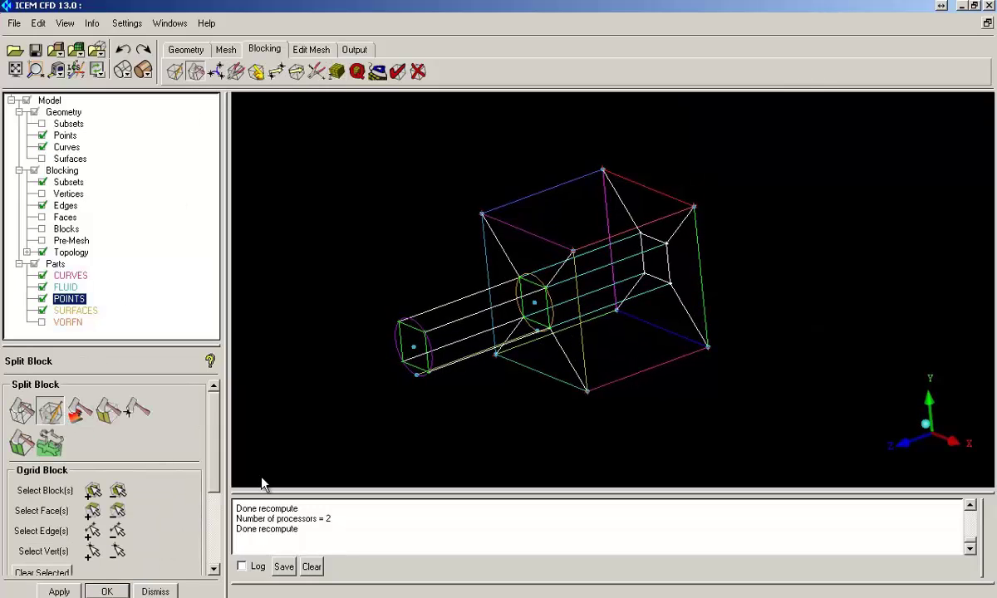
pyautogui.click(92, 491)
pyautogui.click(438, 332)
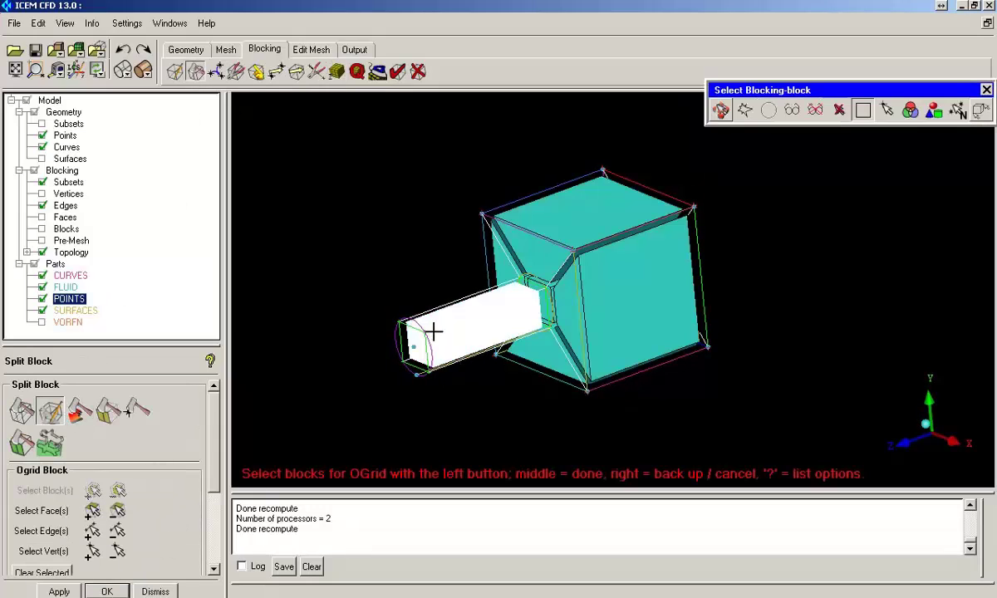
pyautogui.click(551, 289)
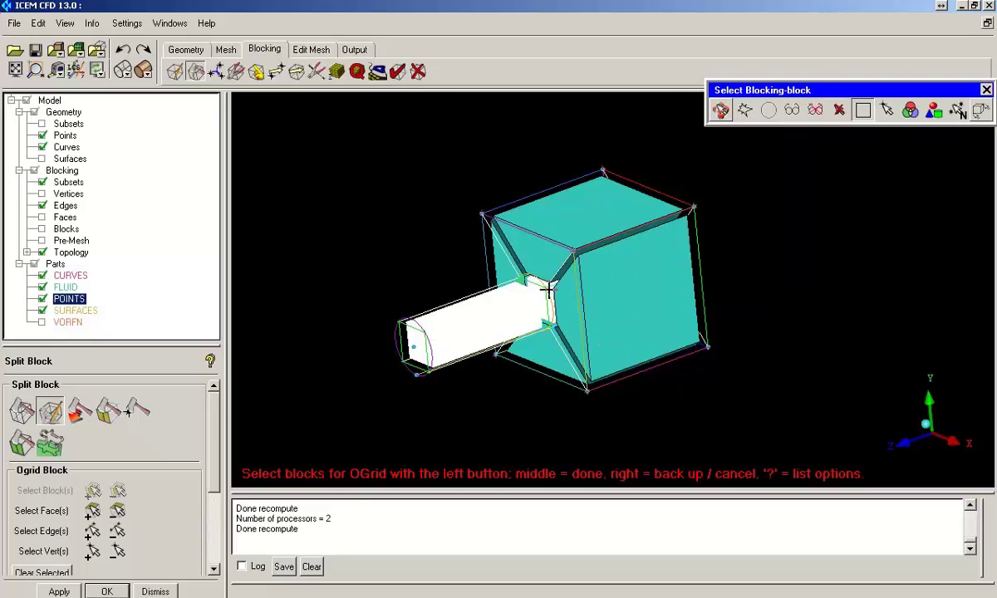
pyautogui.middleClick(544, 319)
pyautogui.click(92, 510)
pyautogui.click(655, 263)
pyautogui.middleClick(640, 283)
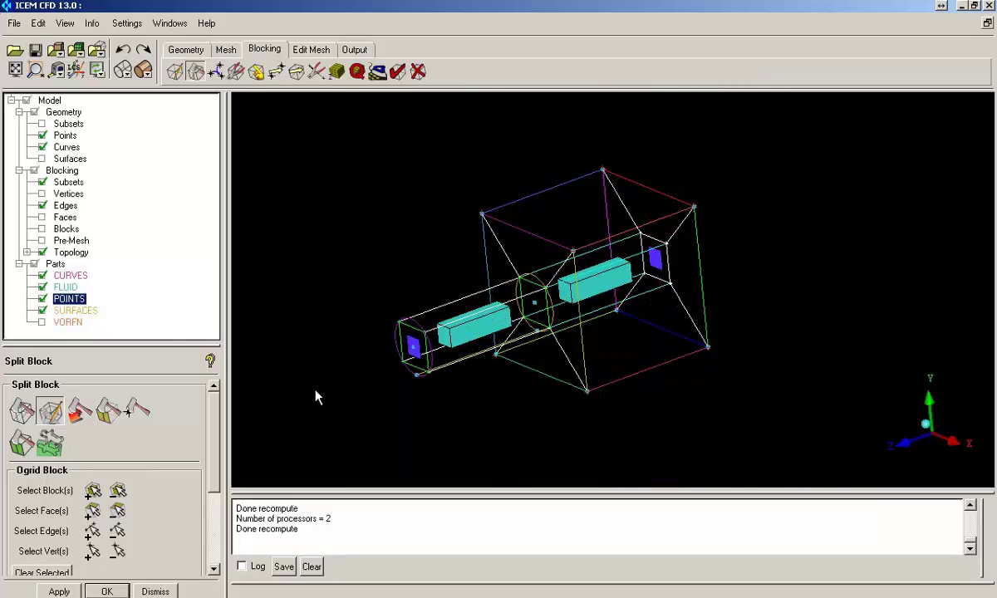
pyautogui.click(59, 591)
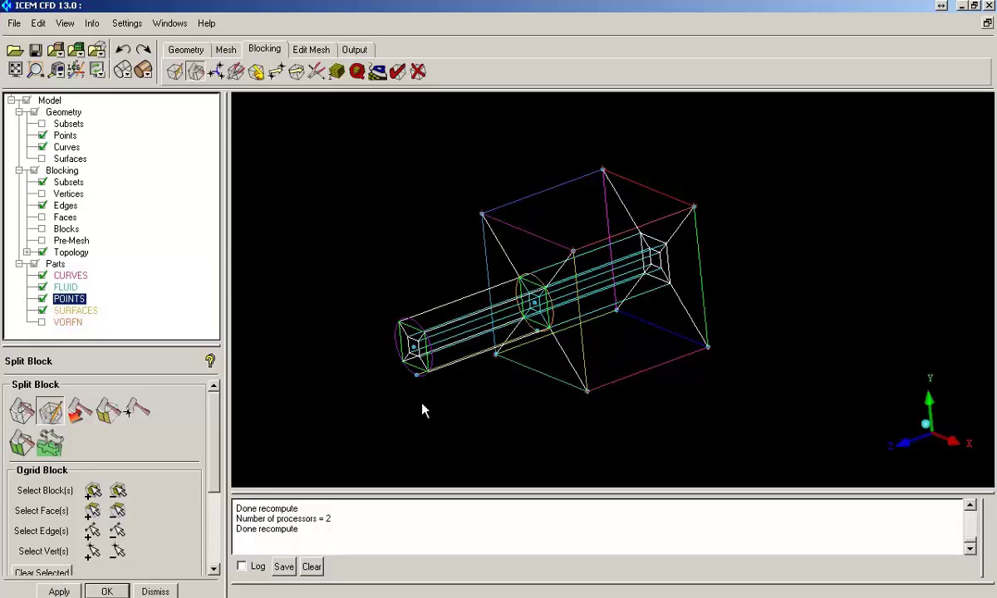
# - Set the inner O-grid's radial edge on the cylinder's end face to 11 nodes
pyautogui.moveTo(423, 407)
pyautogui.mouseDown(button='right')
pyautogui.moveTo(412, 294)
pyautogui.moveTo(442, 231)
pyautogui.mouseUp(button='right')
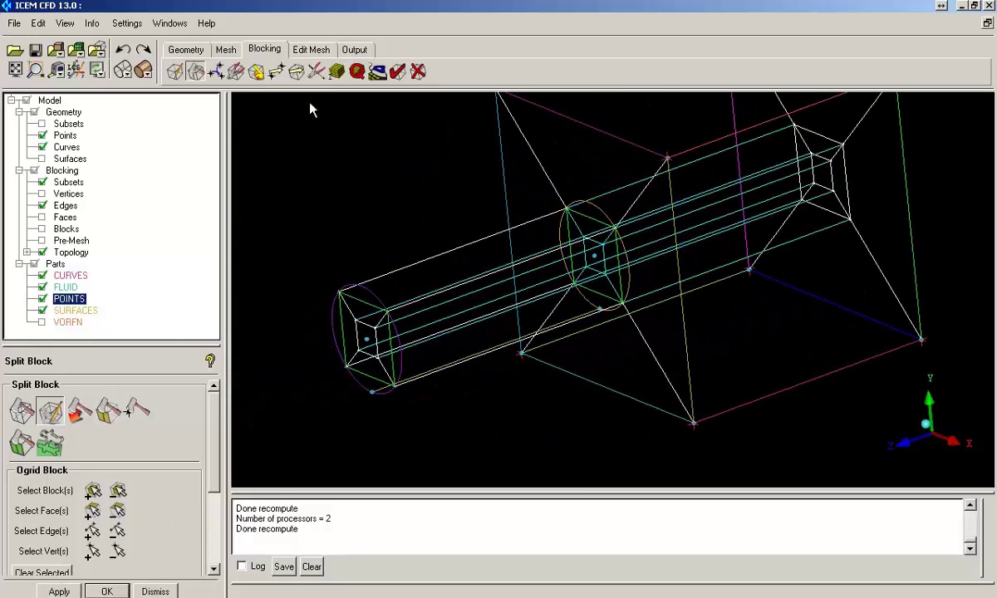
pyautogui.click(335, 72)
pyautogui.click(86, 410)
pyautogui.click(356, 304)
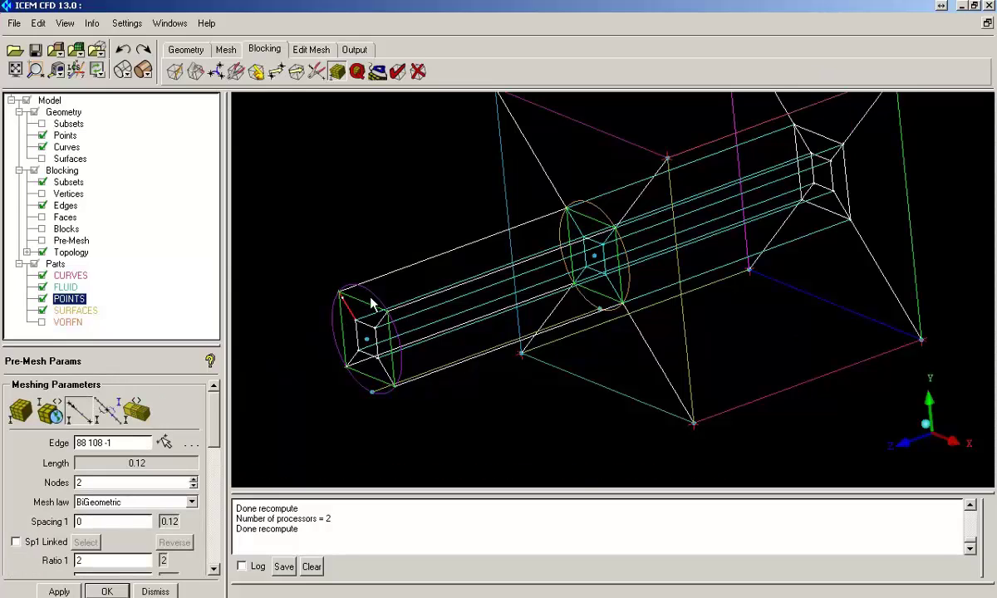
pyautogui.doubleClick(91, 482)
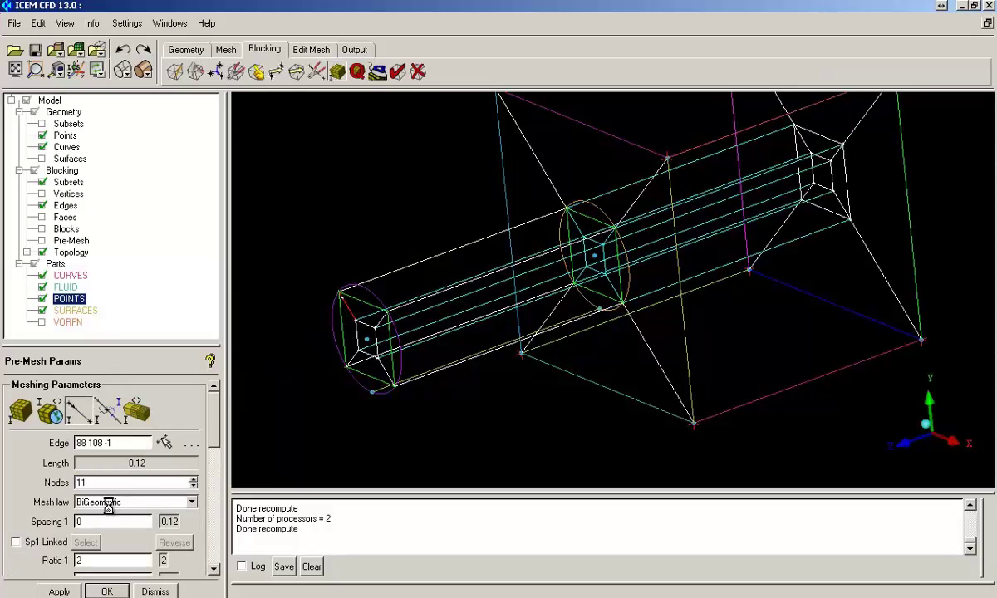
# - Recompute the pre-mesh with the inner O-grid and hide the blocking edges
pyautogui.click(42, 240)
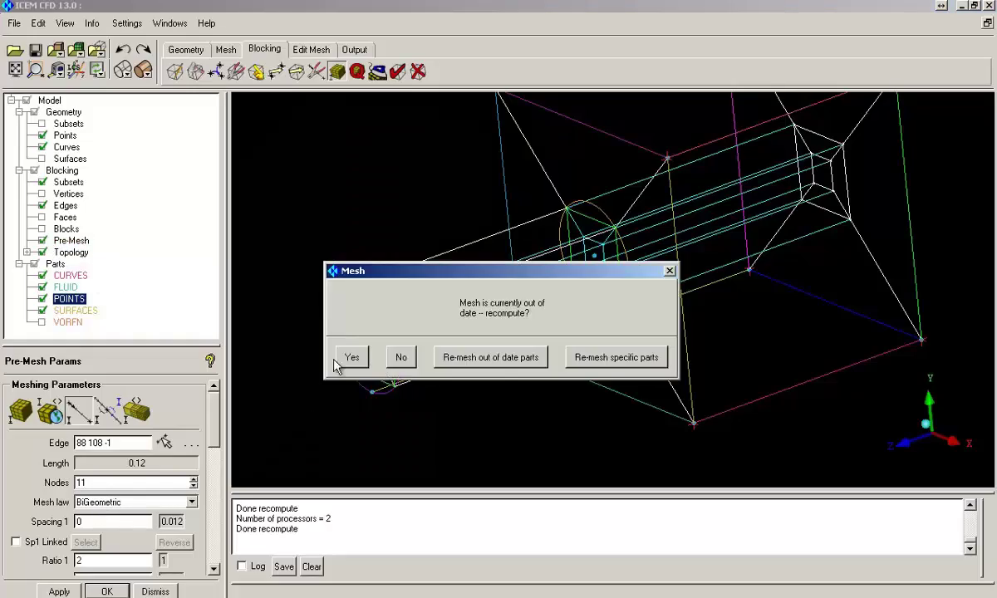
pyautogui.click(342, 359)
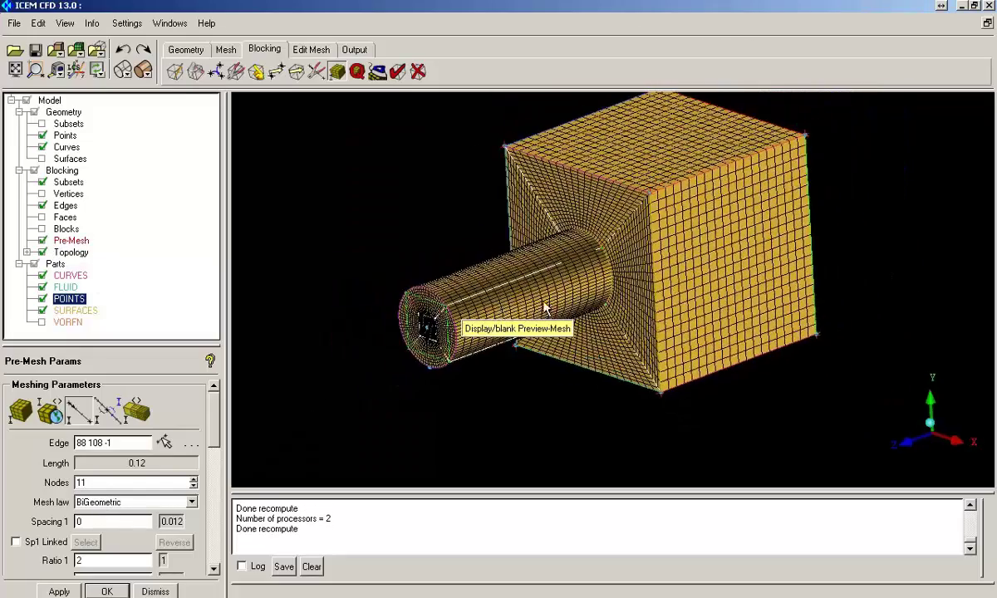
pyautogui.moveTo(557, 306); pyautogui.dragTo(505, 418)
pyautogui.moveTo(505, 418); pyautogui.dragTo(349, 264, button='right')
pyautogui.moveTo(349, 264); pyautogui.dragTo(599, 249, button='middle')
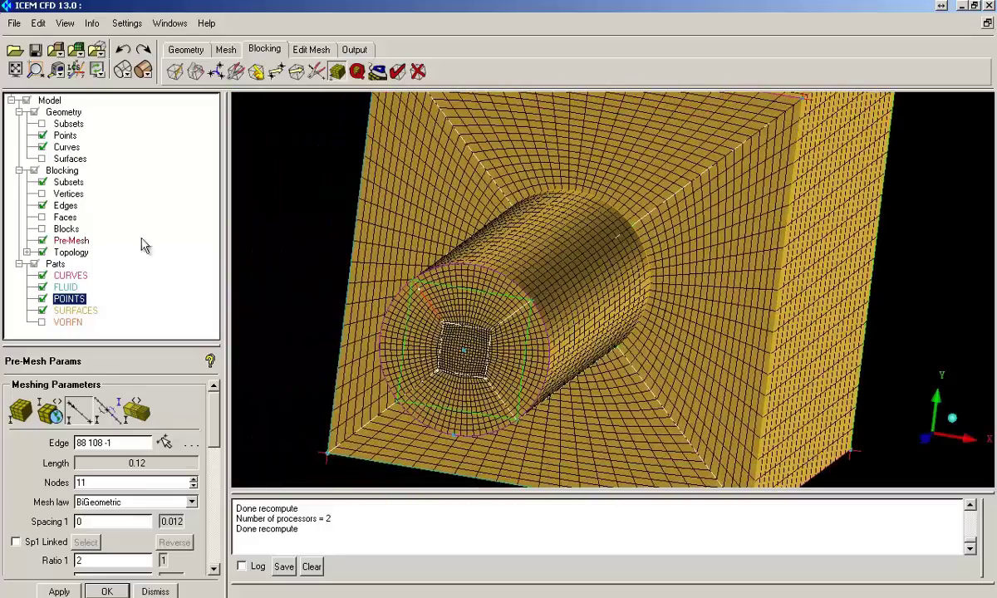
pyautogui.click(43, 206)
# - Examine the mesh on the cylinder's end face and the surrounding cube face
pyautogui.moveTo(380, 405); pyautogui.dragTo(349, 108, button='right')
pyautogui.moveTo(357, 277); pyautogui.dragTo(522, 187, button='middle')
pyautogui.moveTo(421, 382); pyautogui.dragTo(408, 255, button='right')
pyautogui.moveTo(415, 309)
pyautogui.mouseDown(button='right')
pyautogui.moveTo(444, 343)
pyautogui.moveTo(448, 444)
pyautogui.mouseUp(button='right')
pyautogui.moveTo(451, 212); pyautogui.dragTo(468, 266, button='right')
pyautogui.moveTo(455, 155); pyautogui.dragTo(433, 245, button='middle')
pyautogui.moveTo(436, 251); pyautogui.dragTo(454, 347)
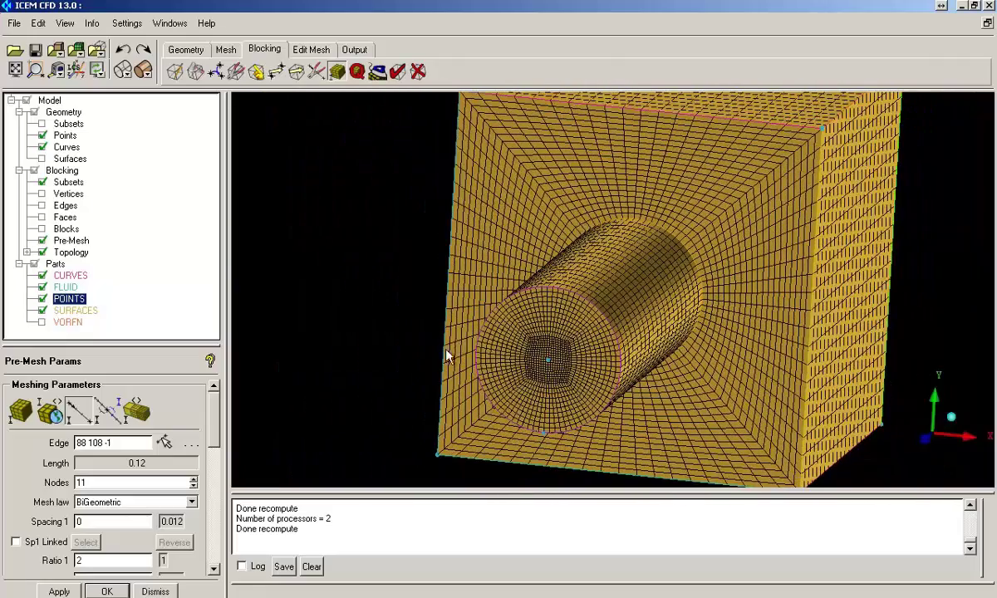
# - Select the inner O-grid's radial edge on the cylinder's end face and enable copying its parameters to all parallel edges
pyautogui.click(165, 441)
pyautogui.click(515, 320)
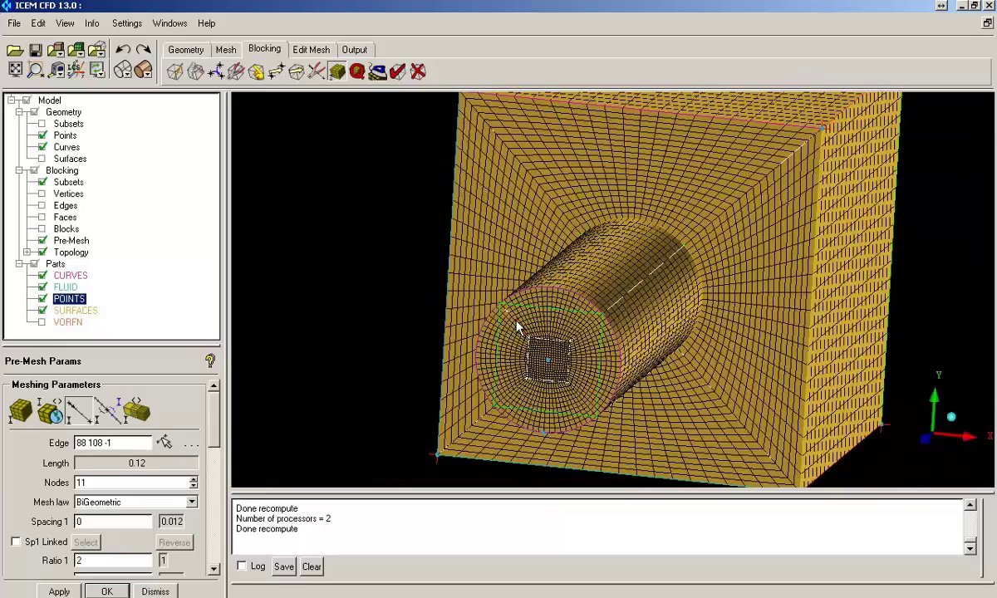
pyautogui.scroll(-5, 220, 422)
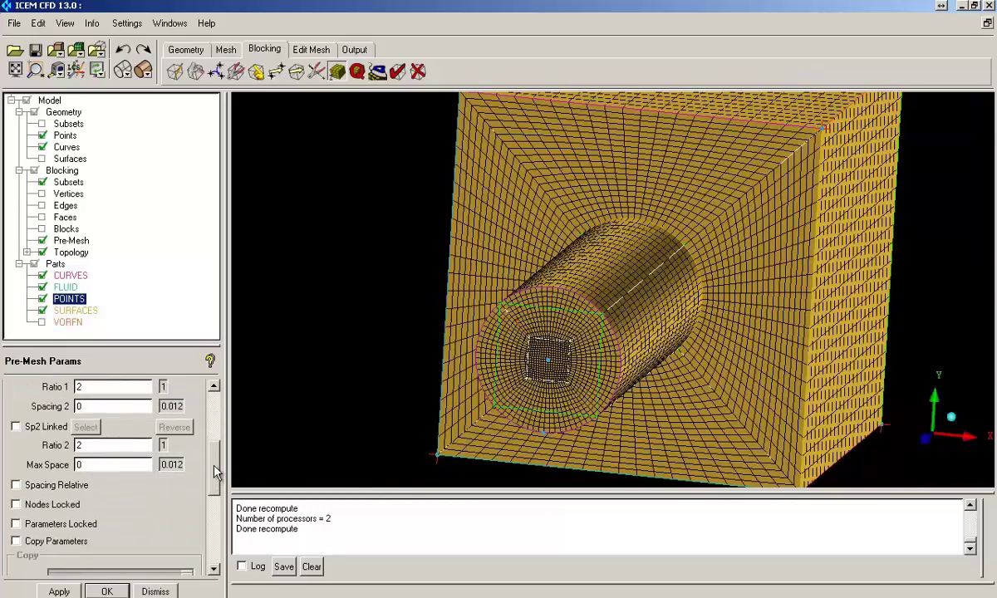
pyautogui.click(15, 535)
pyautogui.moveTo(132, 347); pyautogui.dragTo(139, 251)
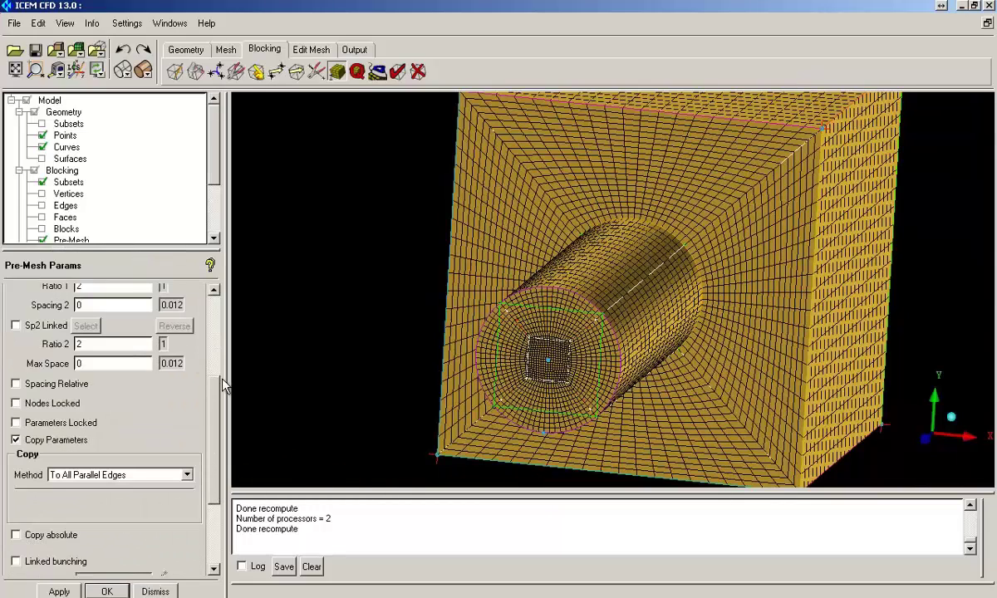
pyautogui.scroll(8, 197, 360)
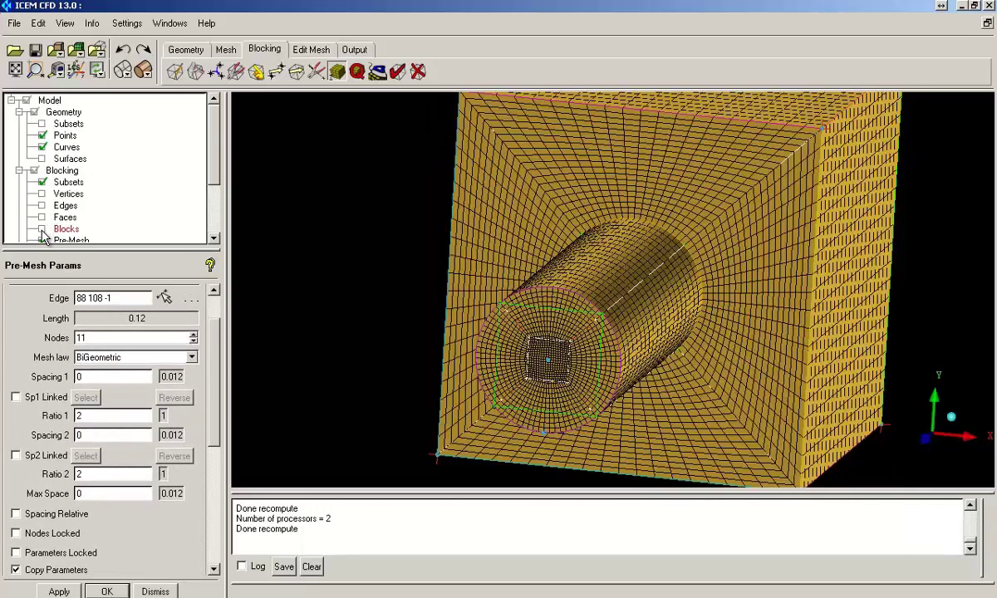
# - Hide the pre-mesh and bring the selected radial edge's node distribution on the cylinder's end face into close view
pyautogui.click(42, 239)
pyautogui.moveTo(440, 338); pyautogui.dragTo(533, 324)
pyautogui.moveTo(450, 203); pyautogui.dragTo(464, 306, button='right')
pyautogui.moveTo(463, 306); pyautogui.dragTo(579, 250, button='middle')
pyautogui.moveTo(335, 343); pyautogui.dragTo(344, 399, button='right')
pyautogui.moveTo(347, 328); pyautogui.dragTo(507, 360, button='middle')
pyautogui.moveTo(422, 274); pyautogui.dragTo(425, 370, button='right')
pyautogui.moveTo(491, 265); pyautogui.dragTo(793, 249, button='middle')
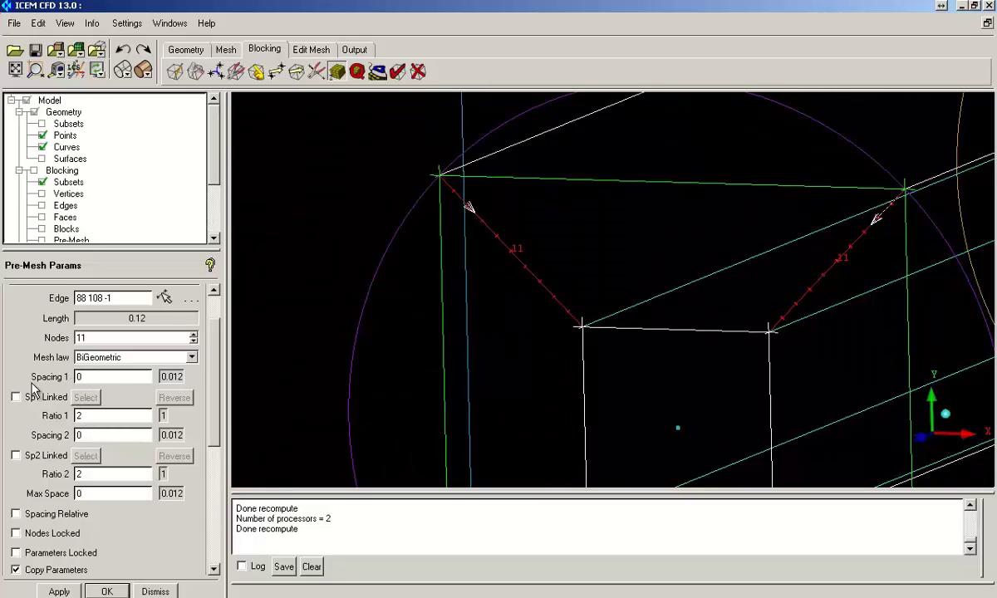
# - Set the radial edge's Spacing 1 to 0.001 and Ratio 1 to 1.2, and apply them
pyautogui.click(113, 379)
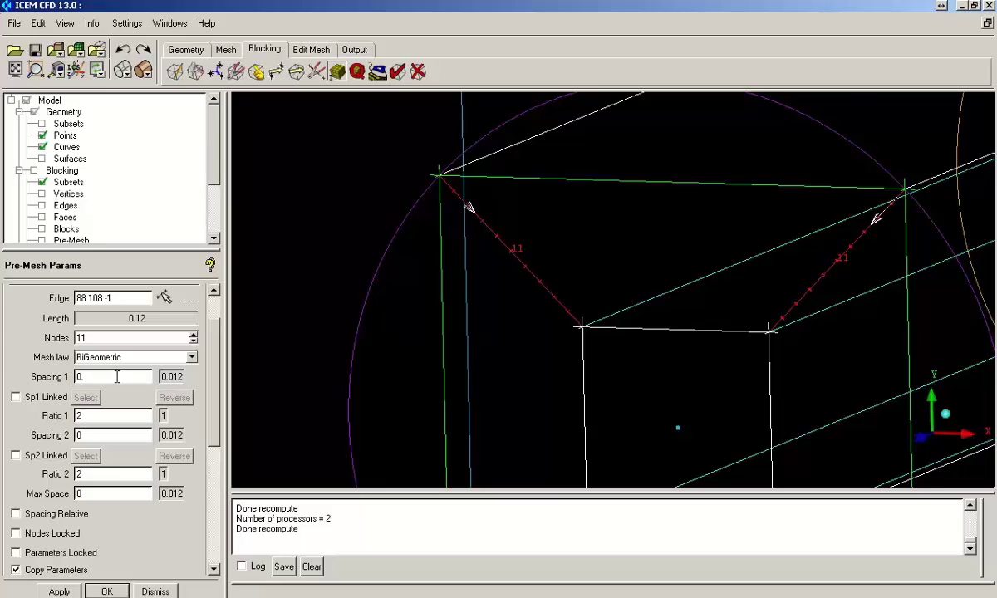
pyautogui.write('.')
pyautogui.doubleClick(79, 415)
pyautogui.click(59, 590)
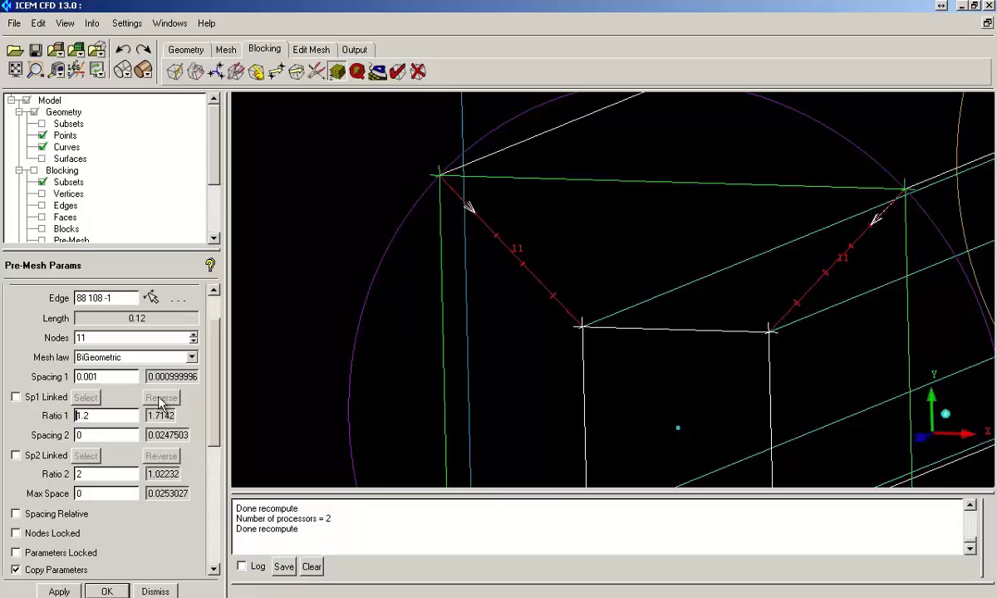
# - Increase the inner O-grid's radial edge to 19 nodes and apply the parameters to all parallel edges
pyautogui.click(193, 335)
pyautogui.click(193, 334)
pyautogui.click(193, 335)
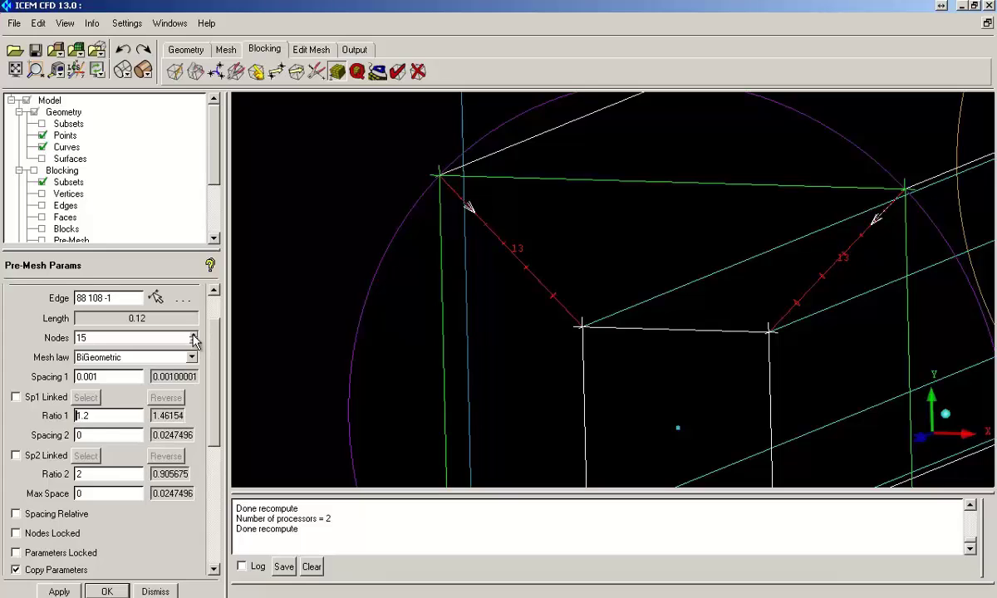
pyautogui.click(193, 334)
pyautogui.click(192, 334)
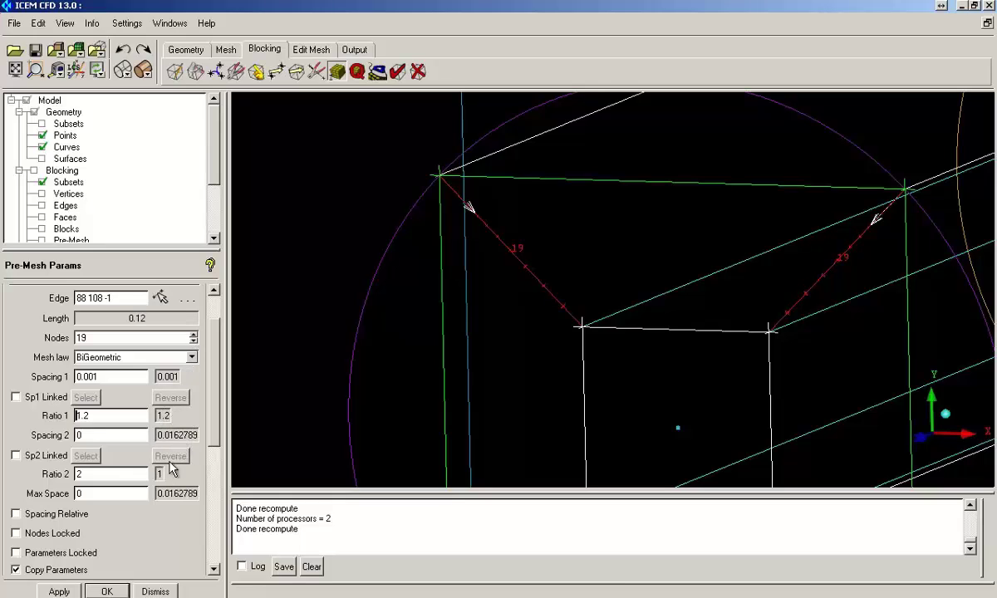
pyautogui.click(60, 591)
# - Set both end spacings to 0.001 and both ratios to 1.2 on the outer O-grid's diagonal edge from the cube corner to the cylinder
pyautogui.moveTo(484, 259); pyautogui.dragTo(497, 432, button='right')
pyautogui.moveTo(509, 220); pyautogui.dragTo(513, 395, button='right')
pyautogui.scroll(-6, 516, 260)
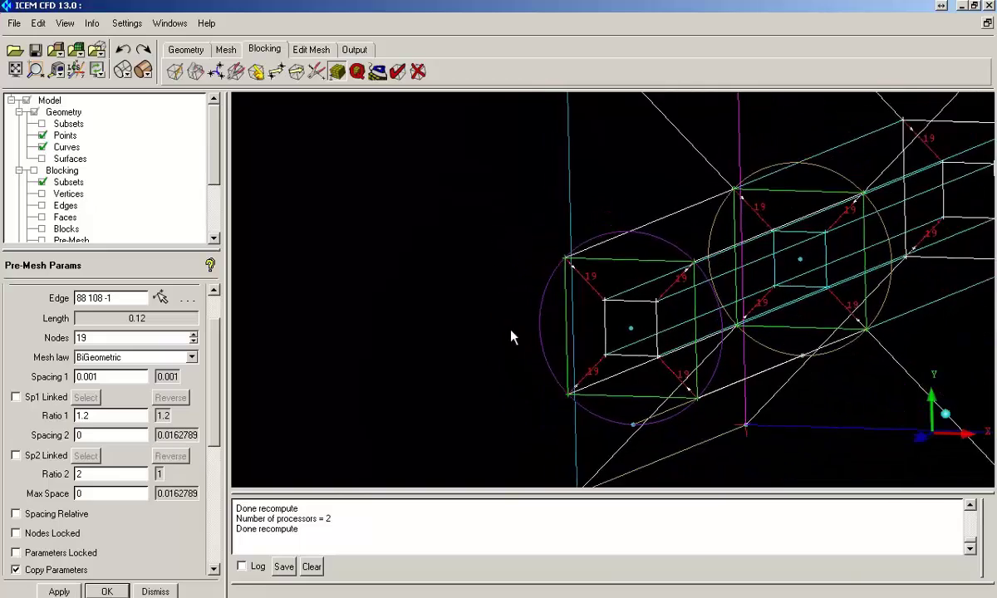
pyautogui.scroll(-4, 374, 349)
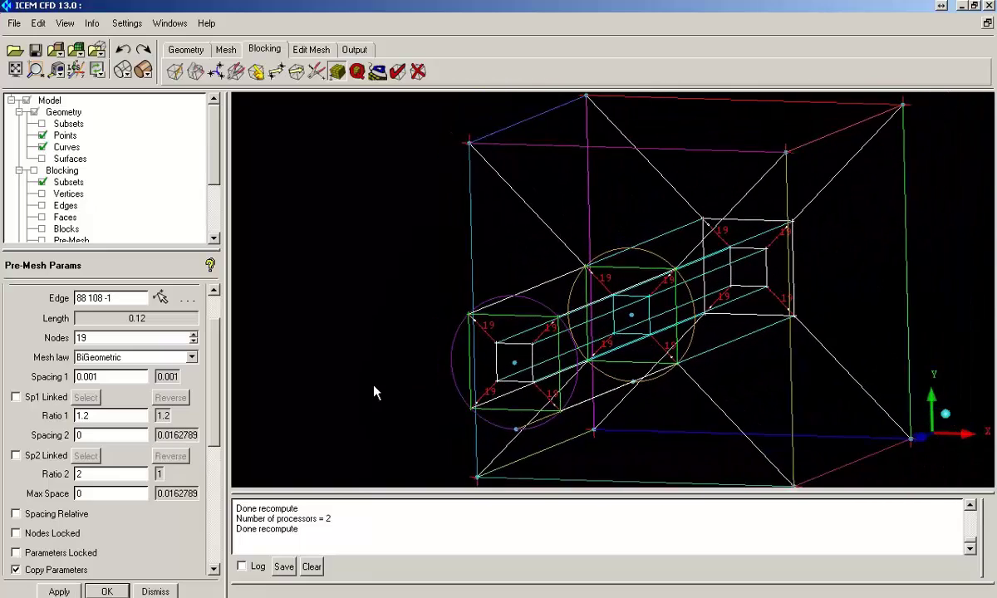
pyautogui.click(160, 299)
pyautogui.click(501, 193)
pyautogui.middleClick(373, 307)
pyautogui.click(112, 376)
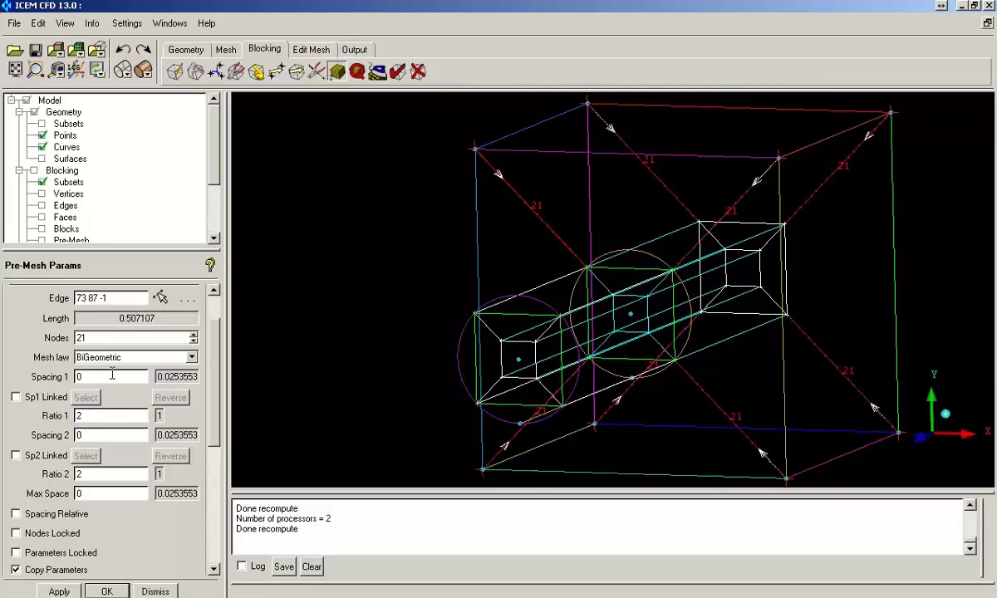
pyautogui.press('Tab')
pyautogui.press('Tab')
pyautogui.write('12')
pyautogui.press('Tab')
pyautogui.press('Tab')
pyautogui.write('1')
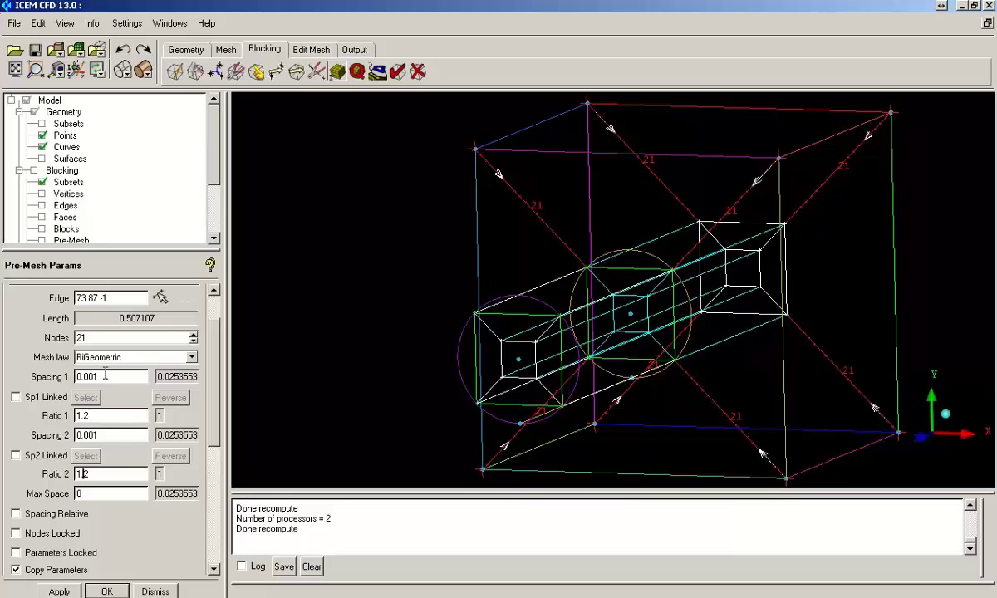
pyautogui.click(65, 589)
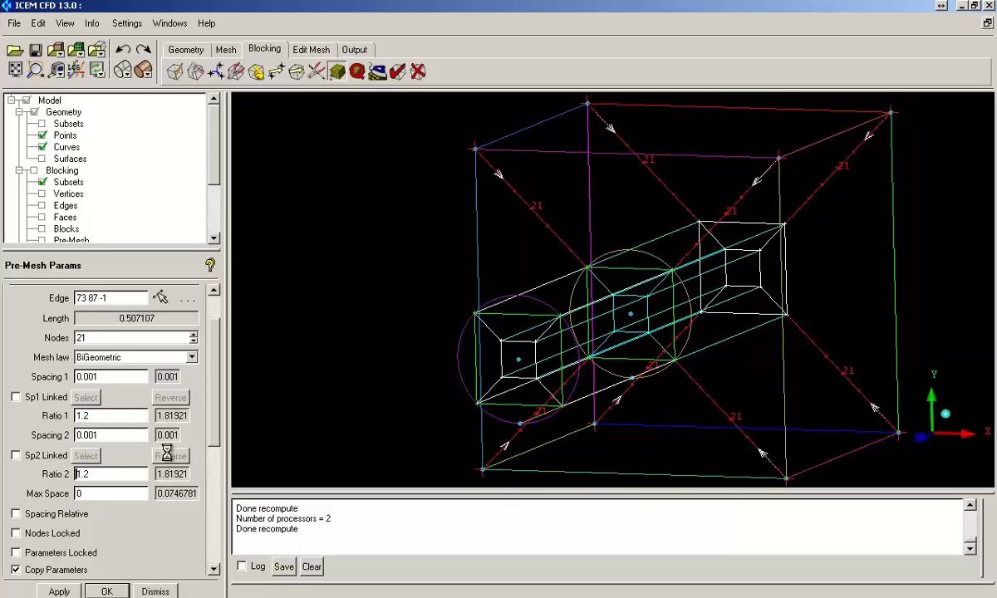
# - Increase the outer O-grid's diagonal edges to 49 nodes and recompute the pre-mesh
pyautogui.click(193, 334)
pyautogui.click(193, 335)
pyautogui.click(193, 335)
pyautogui.click(193, 334)
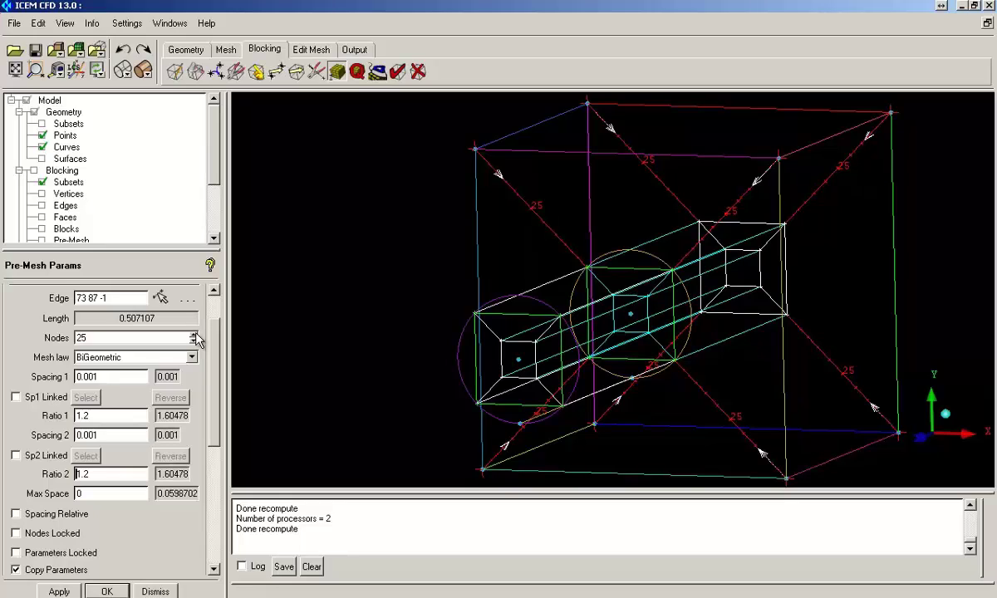
pyautogui.click(193, 335)
pyautogui.click(193, 335)
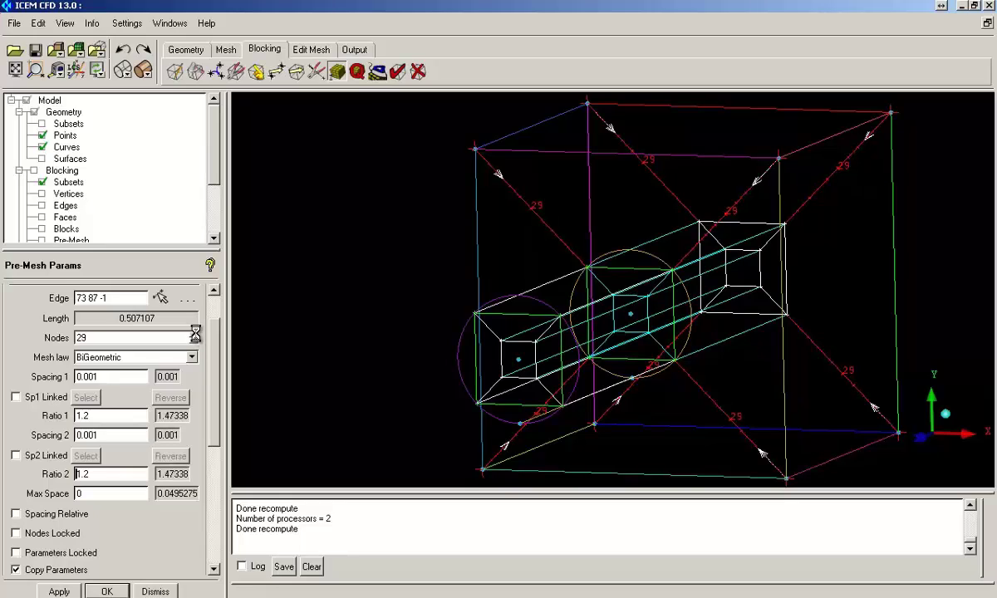
pyautogui.click(193, 334)
pyautogui.click(193, 335)
pyautogui.click(194, 335)
pyautogui.click(194, 334)
pyautogui.click(194, 335)
pyautogui.click(194, 335)
pyautogui.click(193, 335)
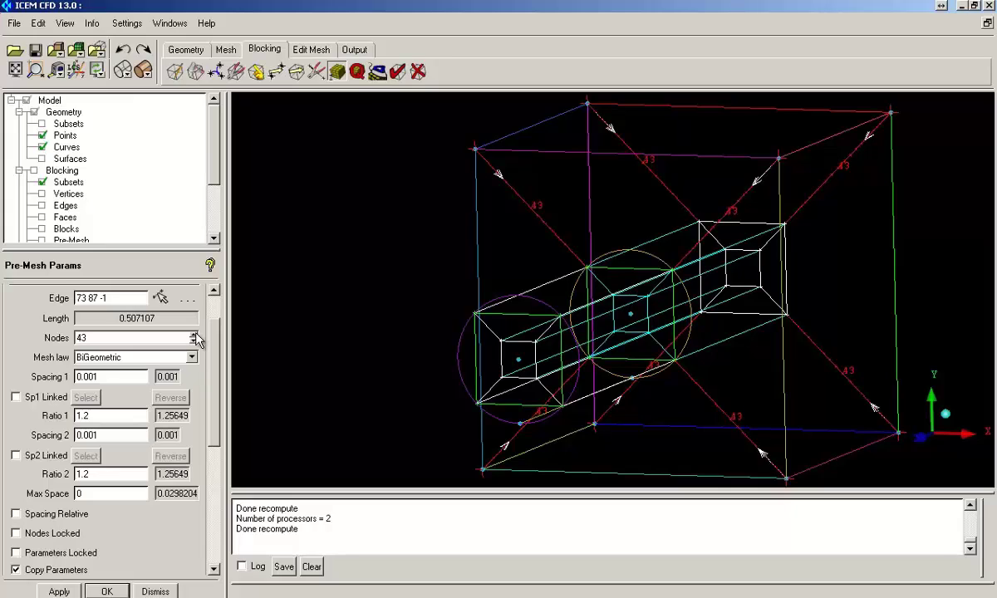
pyautogui.click(194, 335)
pyautogui.click(193, 334)
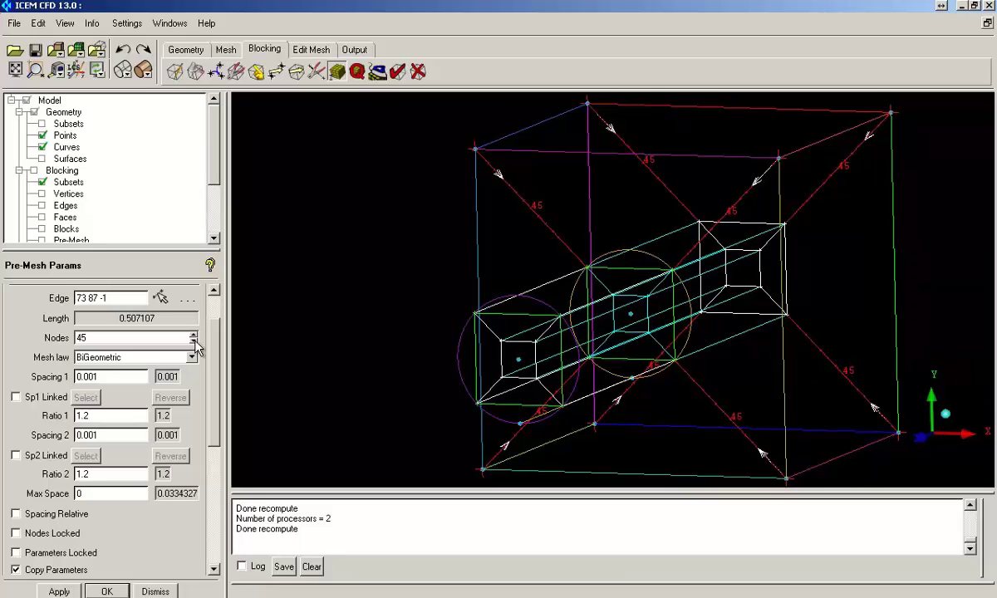
pyautogui.click(193, 341)
pyautogui.doubleClick(193, 336)
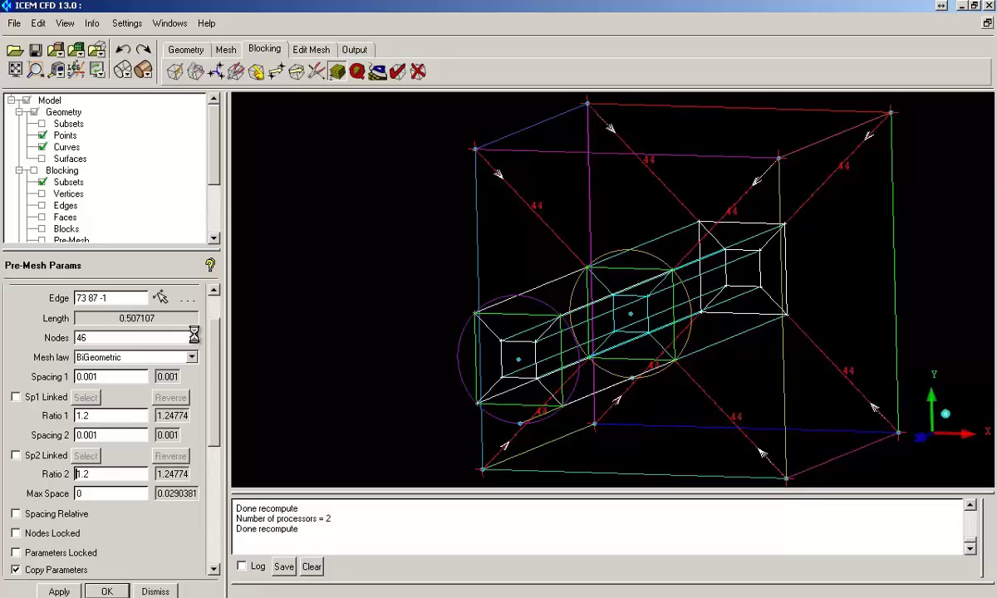
pyautogui.click(192, 336)
pyautogui.click(193, 335)
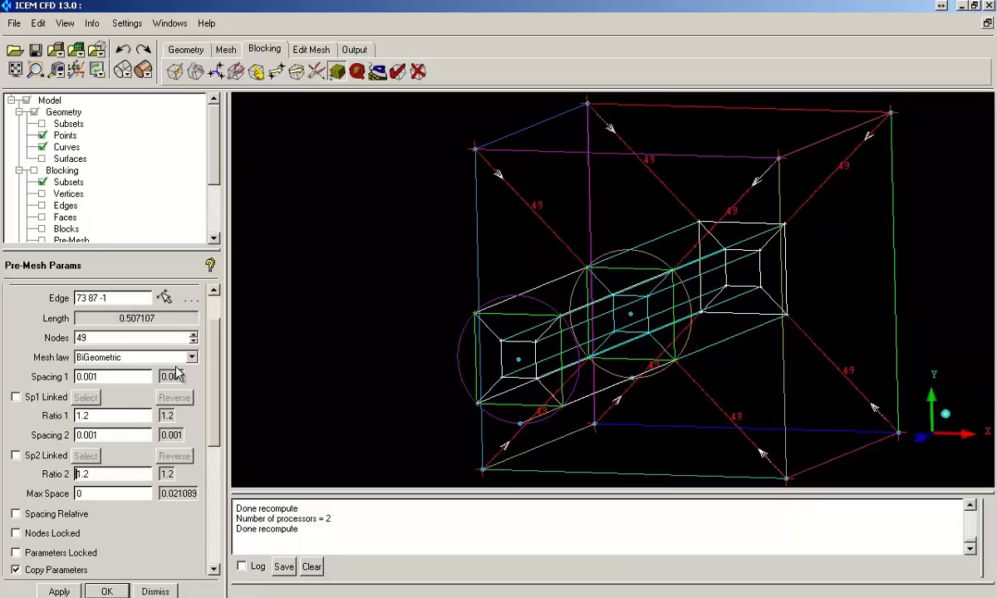
pyautogui.click(42, 240)
pyautogui.click(345, 338)
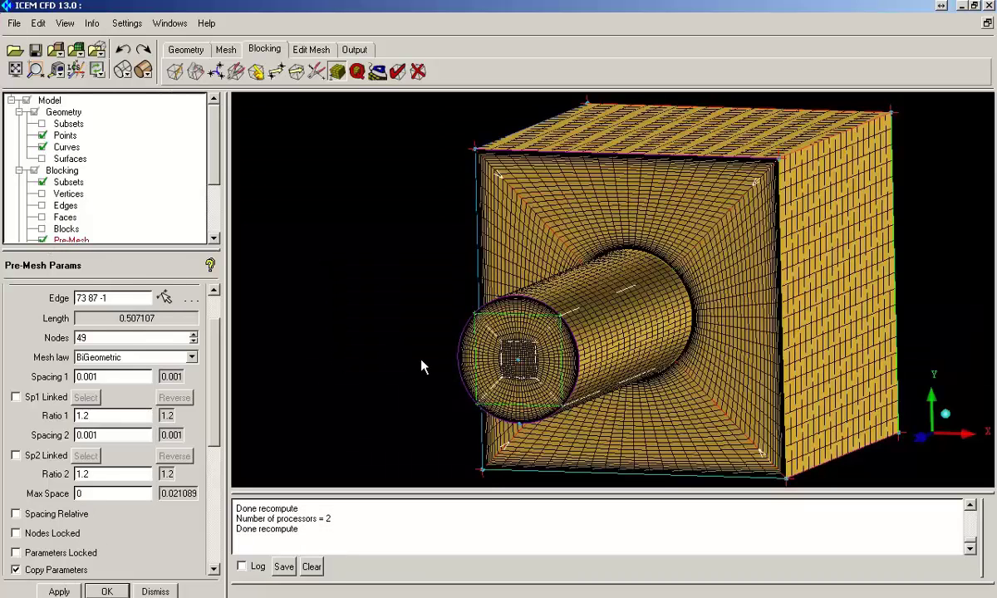
# - Examine the refined mesh layers at the cube's corner and the cell transition around the inner O-grid on the cylinder's end face
pyautogui.moveTo(488, 380); pyautogui.dragTo(457, 238, button='right')
pyautogui.moveTo(458, 238); pyautogui.dragTo(545, 366, button='middle')
pyautogui.moveTo(545, 367); pyautogui.dragTo(500, 298, button='right')
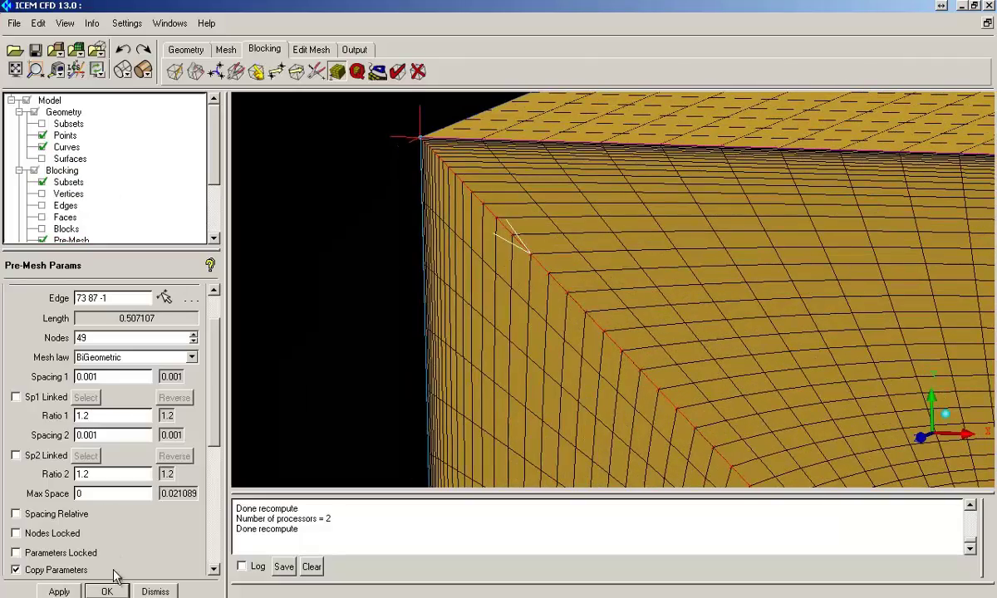
pyautogui.click(154, 591)
pyautogui.moveTo(392, 310); pyautogui.dragTo(488, 191, button='right')
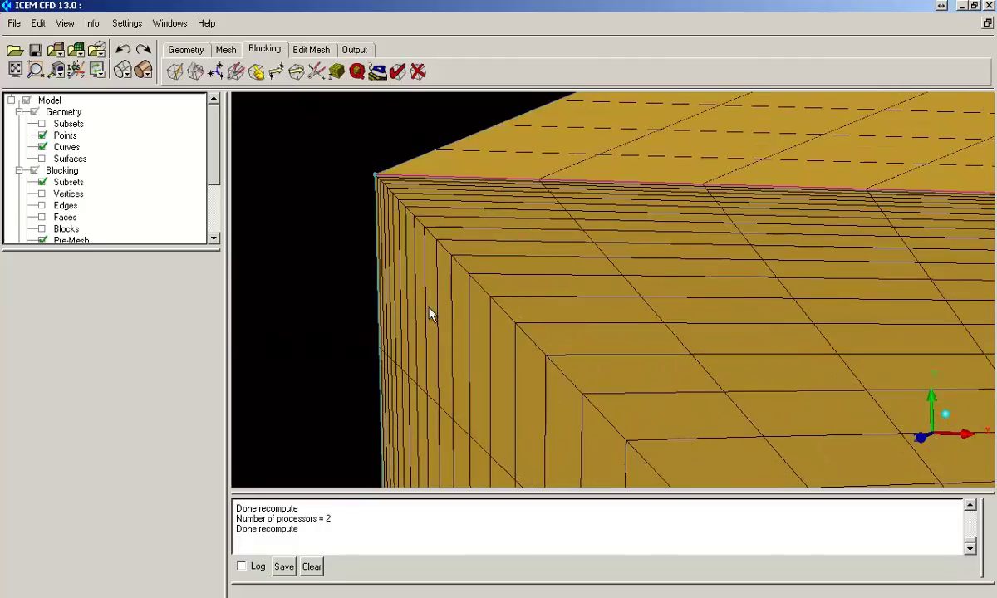
pyautogui.scroll(-2, 516, 362)
pyautogui.moveTo(517, 362); pyautogui.dragTo(303, 75, button='middle')
pyautogui.scroll(-2, 524, 371)
pyautogui.moveTo(567, 359); pyautogui.dragTo(467, 307, button='right')
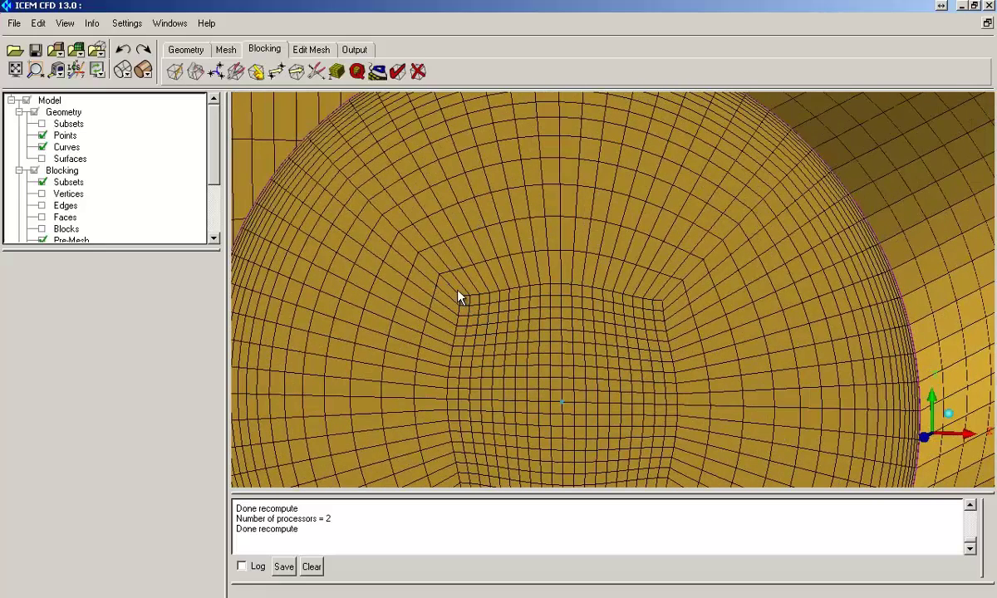
# - Increase the inner O-grid's radial edge on the cylinder's end face to 27 nodes
pyautogui.click(336, 71)
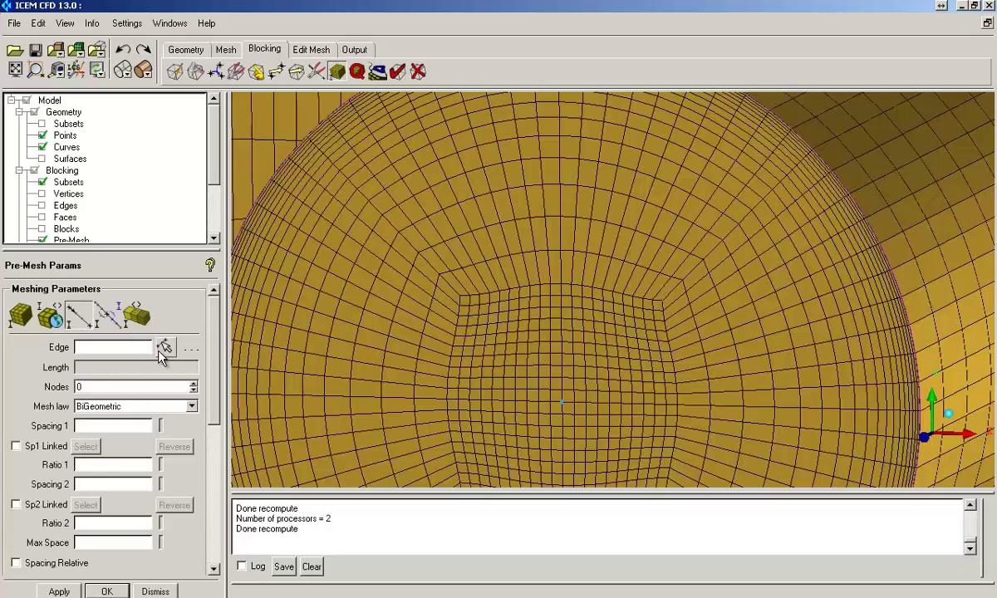
pyautogui.click(160, 349)
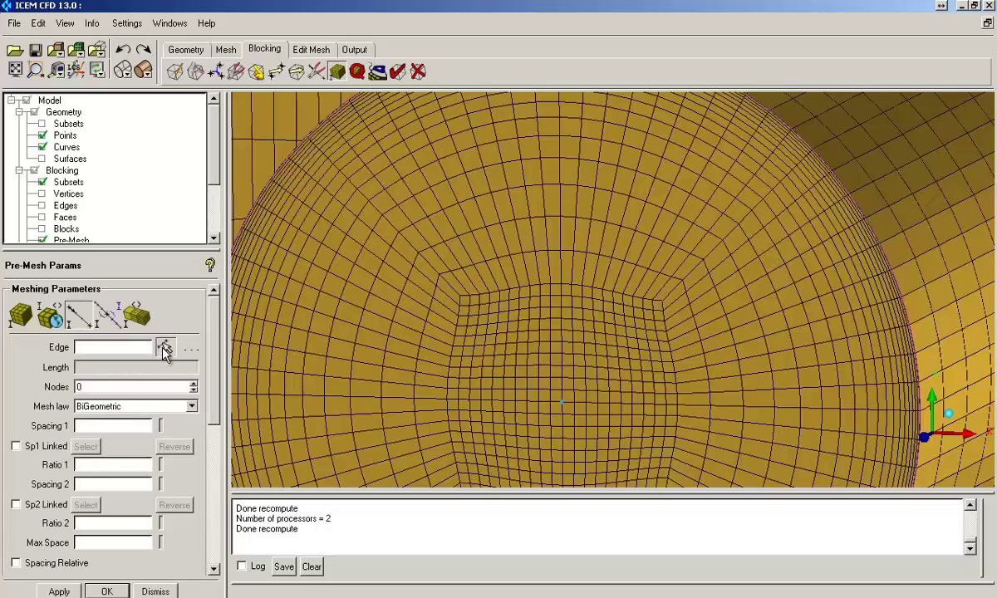
pyautogui.click(413, 244)
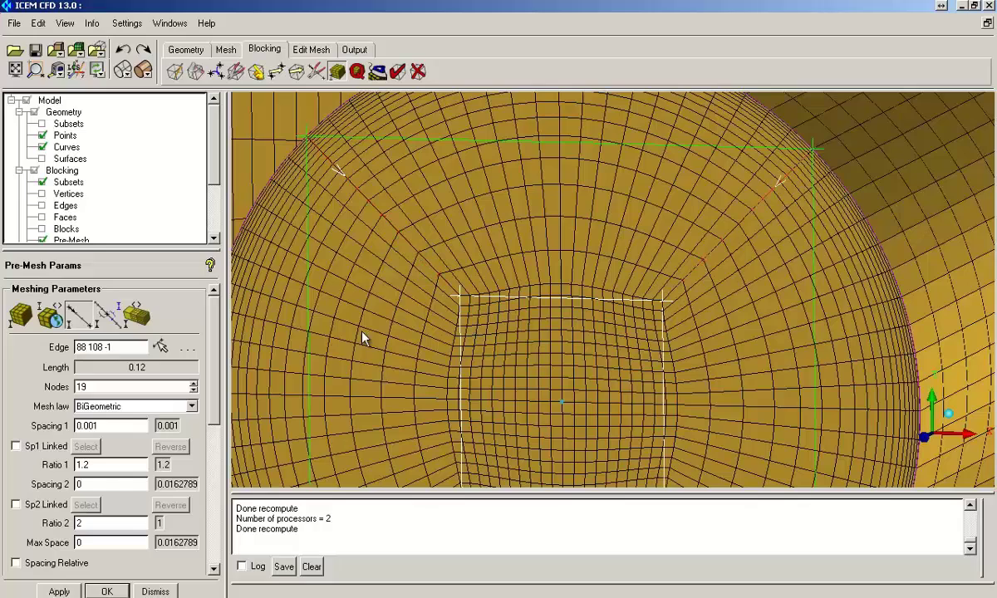
pyautogui.click(192, 384)
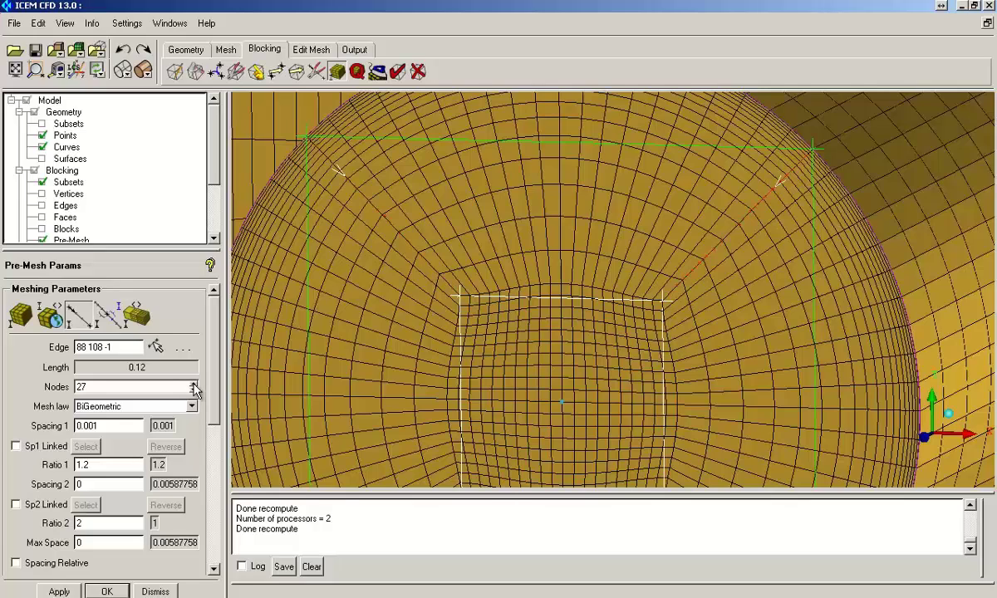
# - Reselect the inner O-grid's radial edge on the cylinder's end face, apply its 27-node setting, and recompute the pre-mesh
pyautogui.click(156, 347)
pyautogui.click(486, 296)
pyautogui.click(156, 346)
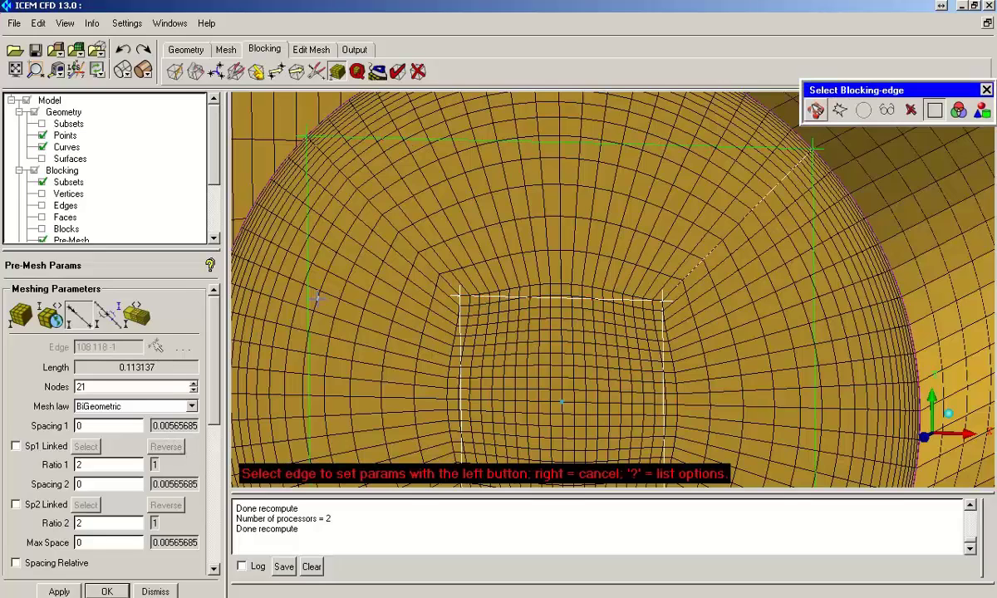
pyautogui.click(423, 258)
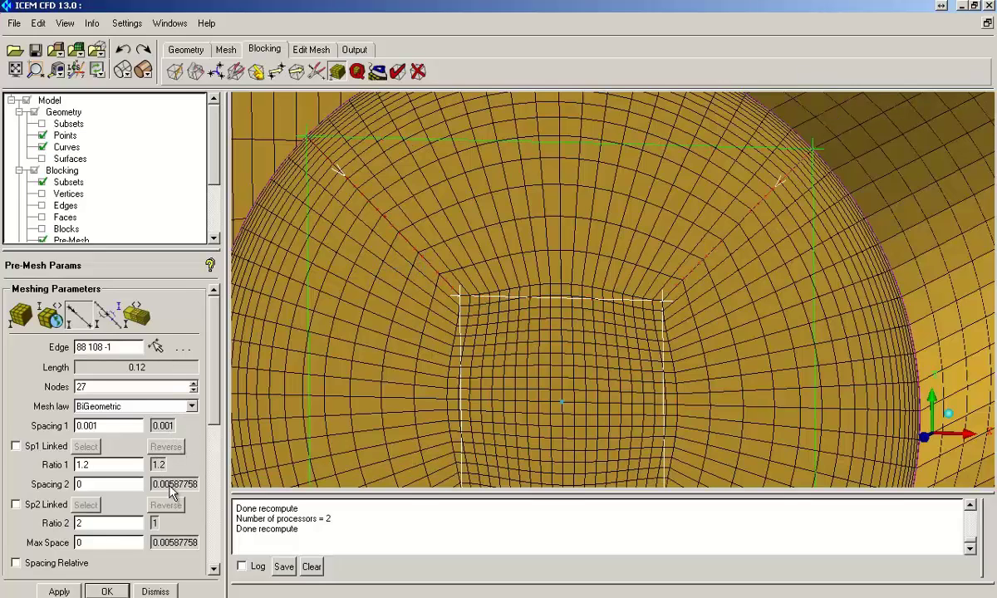
pyautogui.click(58, 591)
pyautogui.click(42, 238)
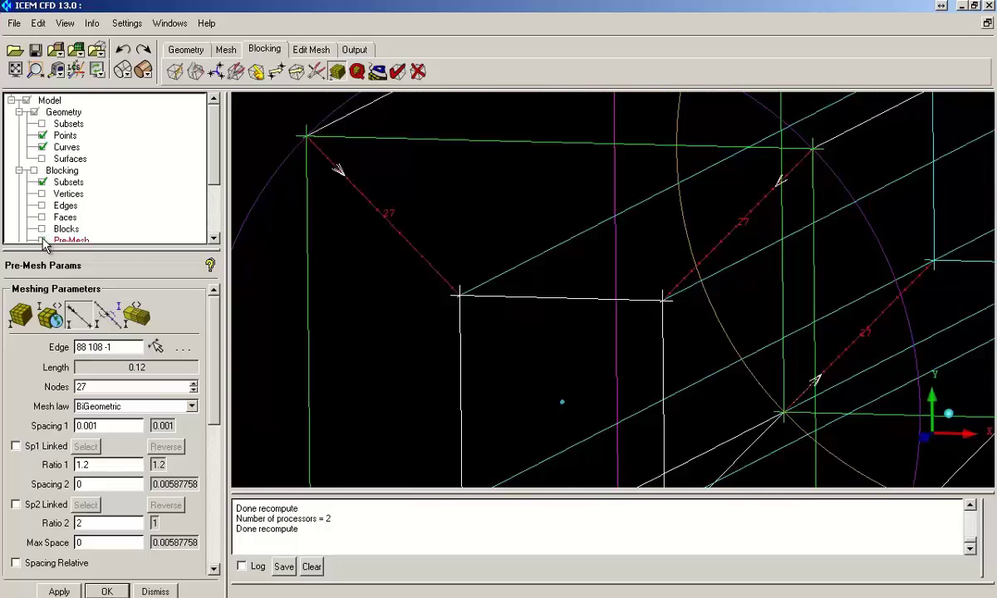
pyautogui.click(42, 239)
pyautogui.click(355, 358)
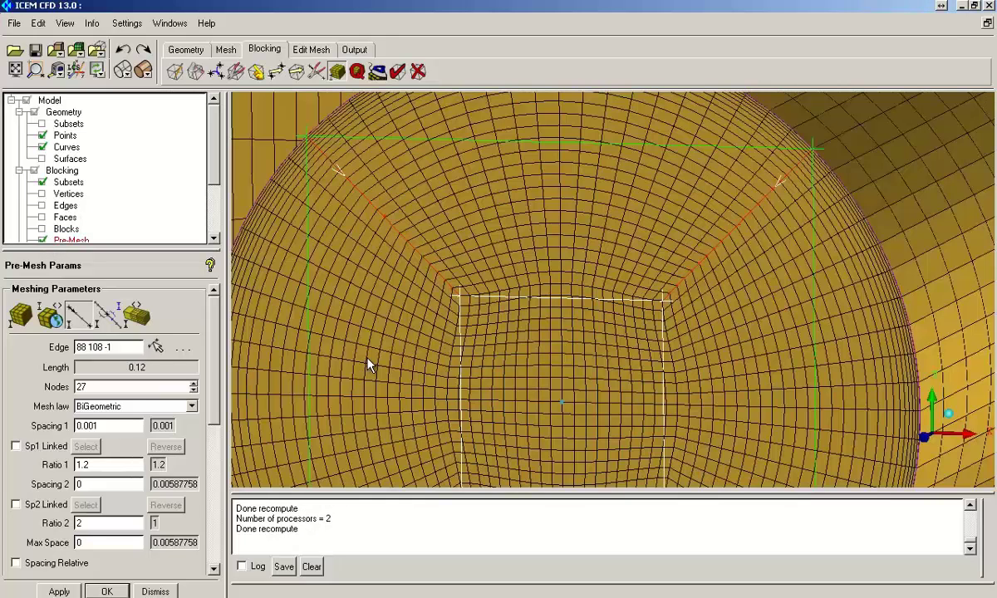
pyautogui.click(154, 591)
# - Examine the near-wall mesh layers around the junction between the cylinder and the cube face
pyautogui.moveTo(497, 180); pyautogui.dragTo(568, 339, button='right')
pyautogui.moveTo(563, 301); pyautogui.dragTo(397, 462, button='middle')
pyautogui.moveTo(519, 324); pyautogui.dragTo(421, 367, button='middle')
pyautogui.scroll(8, 574, 281)
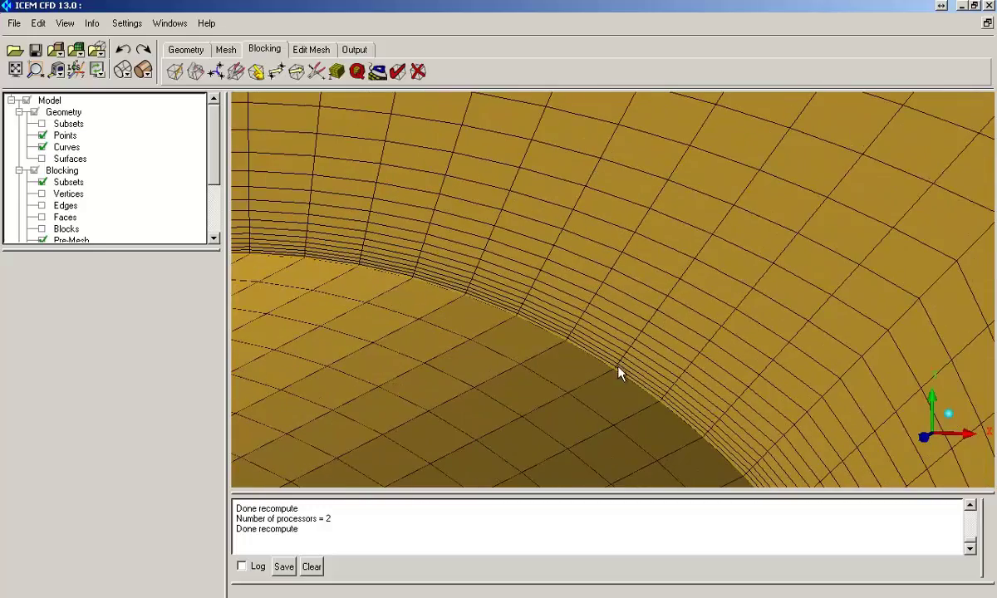
pyautogui.moveTo(627, 357); pyautogui.dragTo(627, 223)
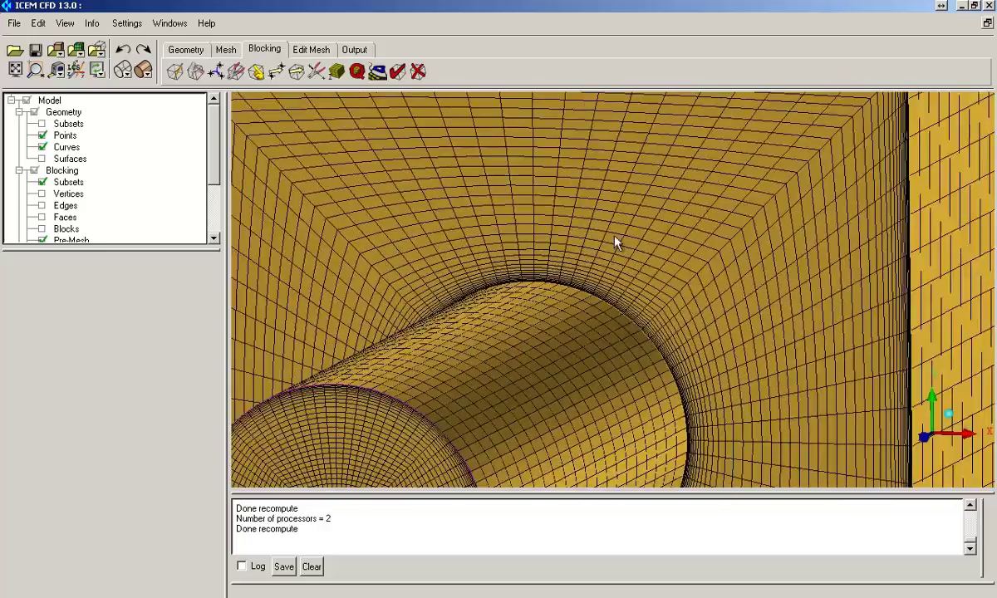
pyautogui.moveTo(614, 216); pyautogui.dragTo(635, 314, button='right')
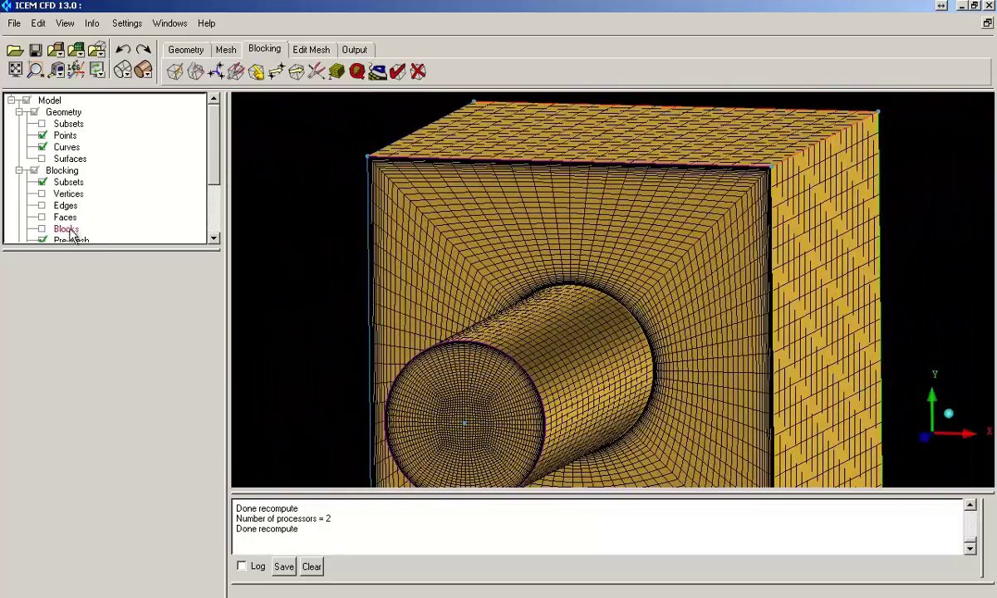
# - Limit the displayed blocks to a K maximum of 2 with index control and examine the cube's mesh without the cylinder
pyautogui.rightClick(67, 182)
pyautogui.click(91, 183)
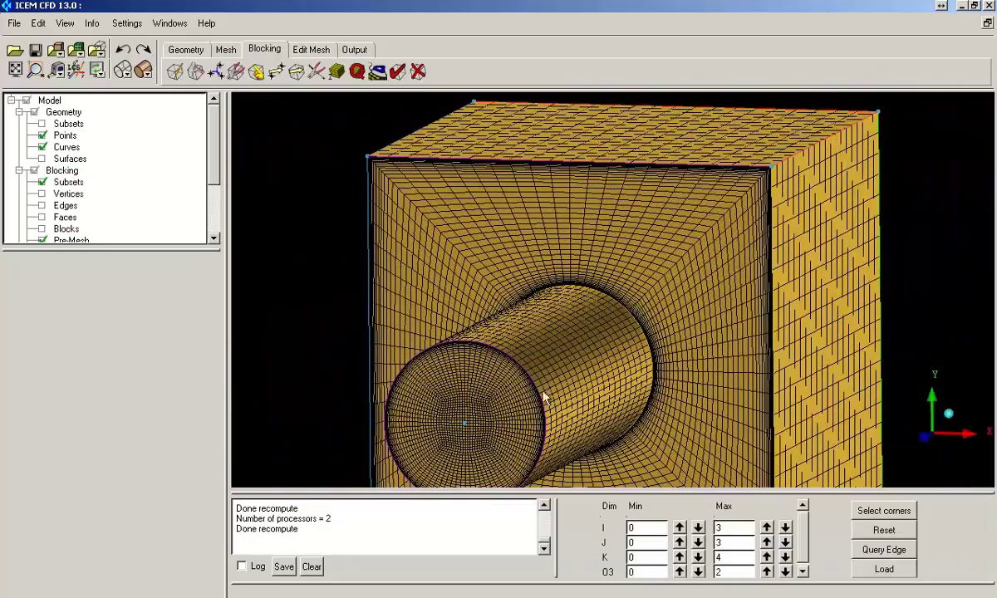
pyautogui.moveTo(498, 384); pyautogui.dragTo(562, 358)
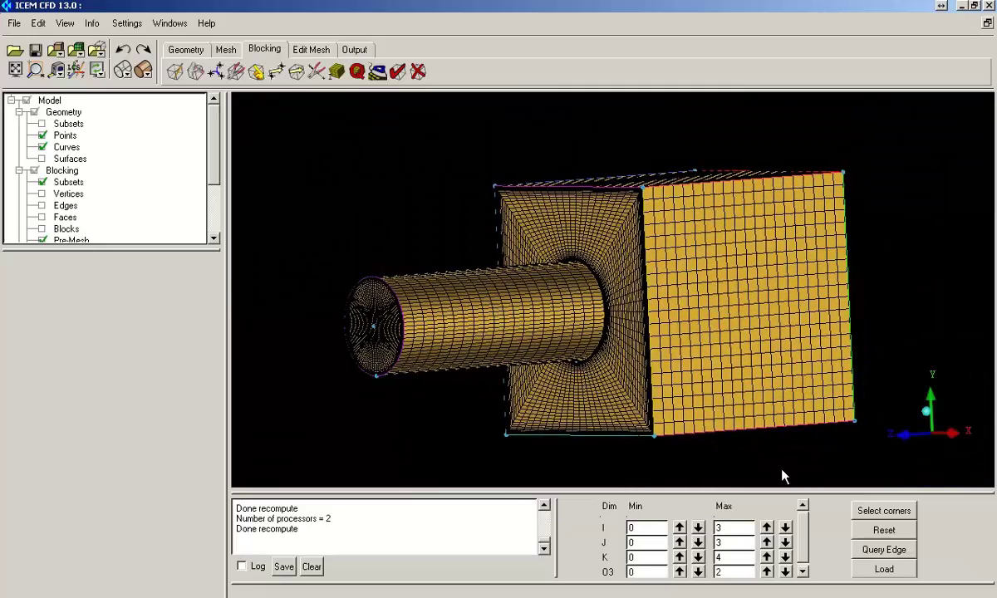
pyautogui.click(786, 558)
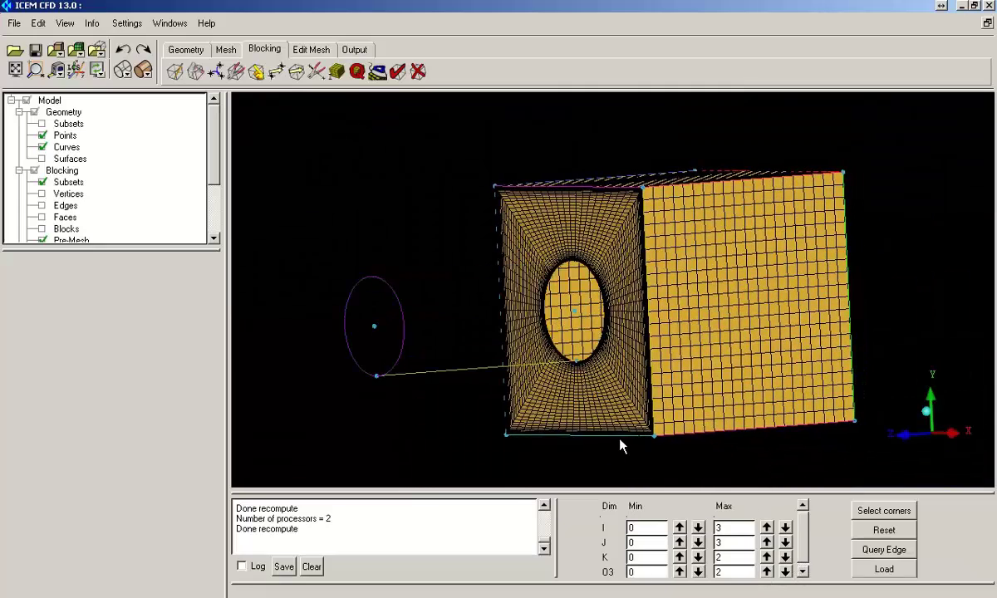
pyautogui.moveTo(623, 446); pyautogui.dragTo(737, 456)
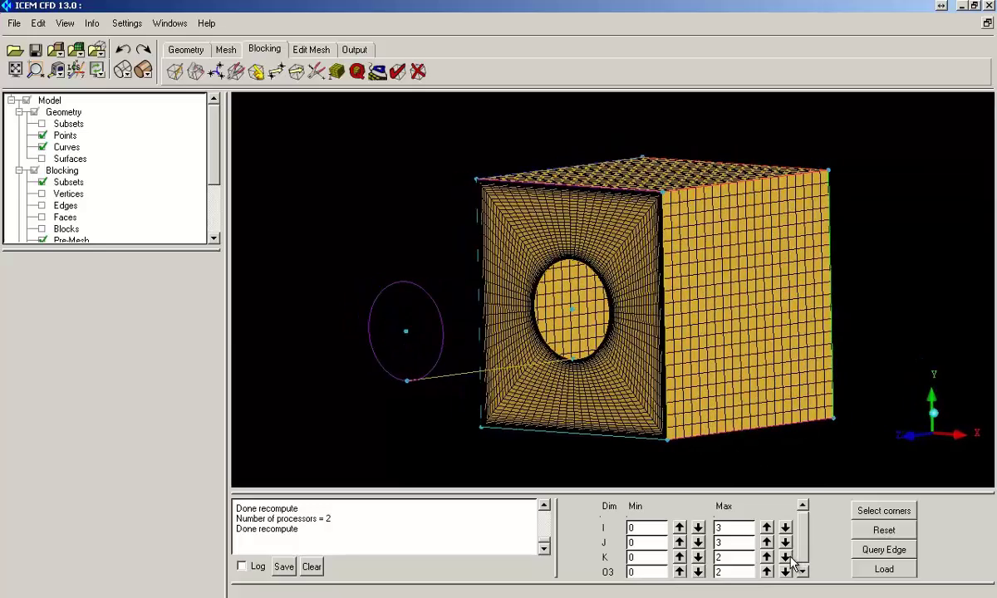
pyautogui.click(785, 558)
pyautogui.moveTo(733, 373); pyautogui.dragTo(766, 275, button='right')
pyautogui.moveTo(655, 252); pyautogui.dragTo(324, 340, button='middle')
pyautogui.moveTo(548, 358); pyautogui.dragTo(626, 378)
pyautogui.moveTo(624, 378); pyautogui.dragTo(426, 315, button='right')
pyautogui.moveTo(465, 222); pyautogui.dragTo(856, 540, button='right')
# - Reset the index control so that all blocks of the cube and cylinder are displayed
pyautogui.click(864, 533)
pyautogui.moveTo(485, 143); pyautogui.dragTo(517, 374, button='right')
pyautogui.moveTo(506, 352); pyautogui.dragTo(502, 298, button='middle')
pyautogui.moveTo(501, 297); pyautogui.dragTo(458, 224, button='right')
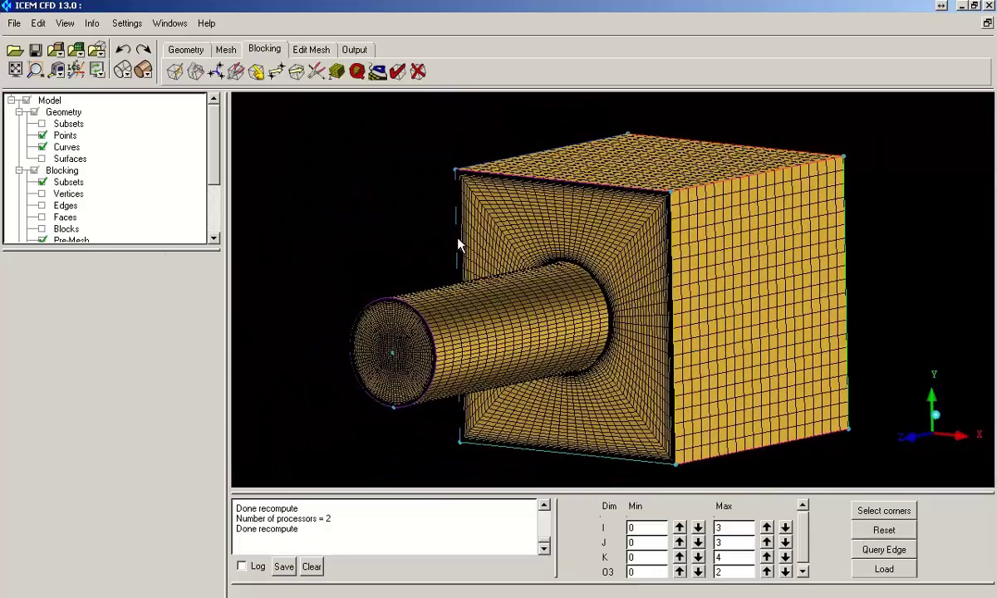
# - Set up a solid scan plane perpendicular to one of the cylinder's lengthwise blocking edges
pyautogui.rightClick(70, 240)
pyautogui.click(104, 406)
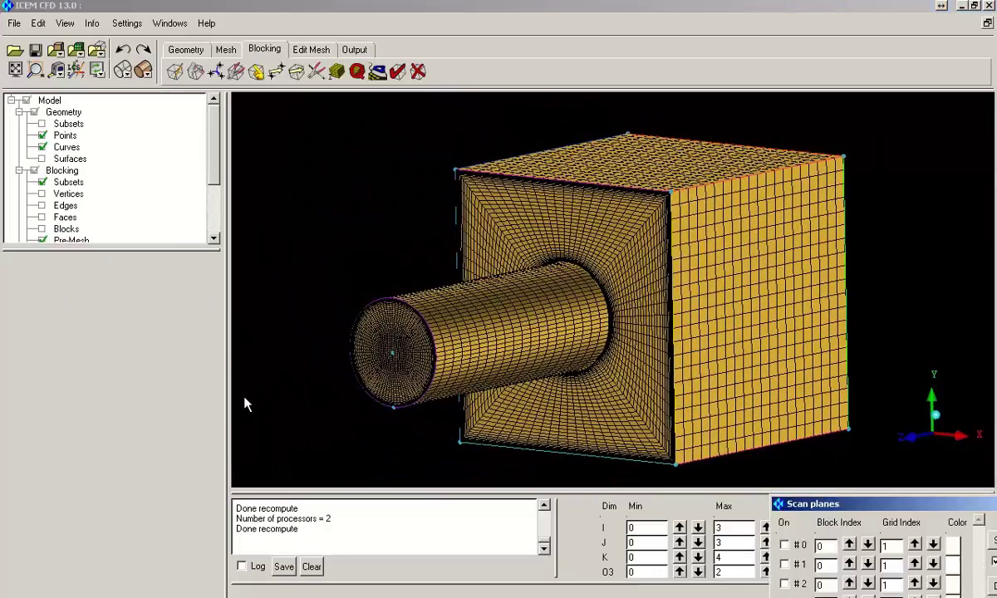
pyautogui.moveTo(810, 504); pyautogui.dragTo(629, 457)
pyautogui.click(822, 486)
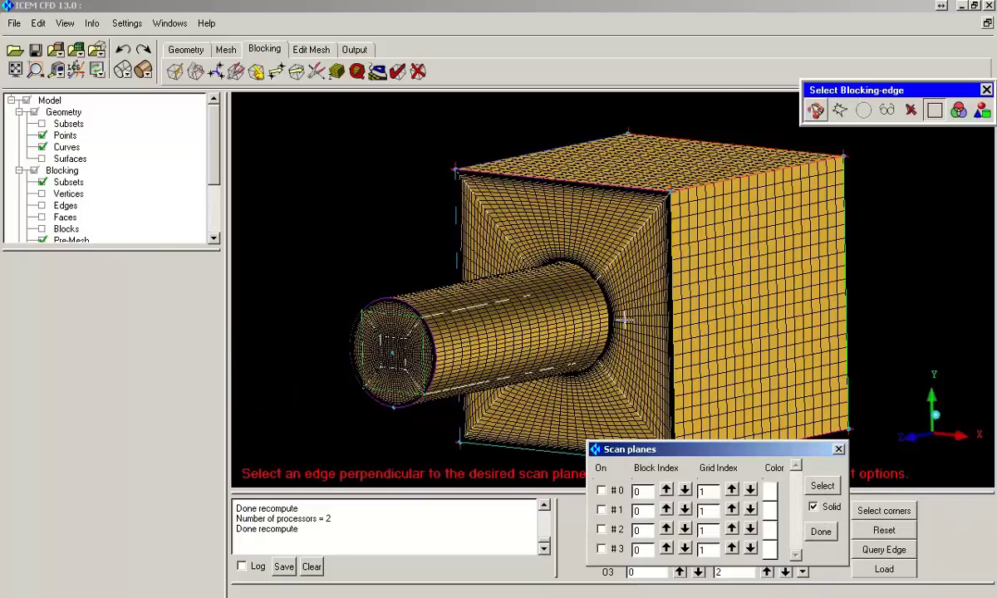
pyautogui.click(482, 307)
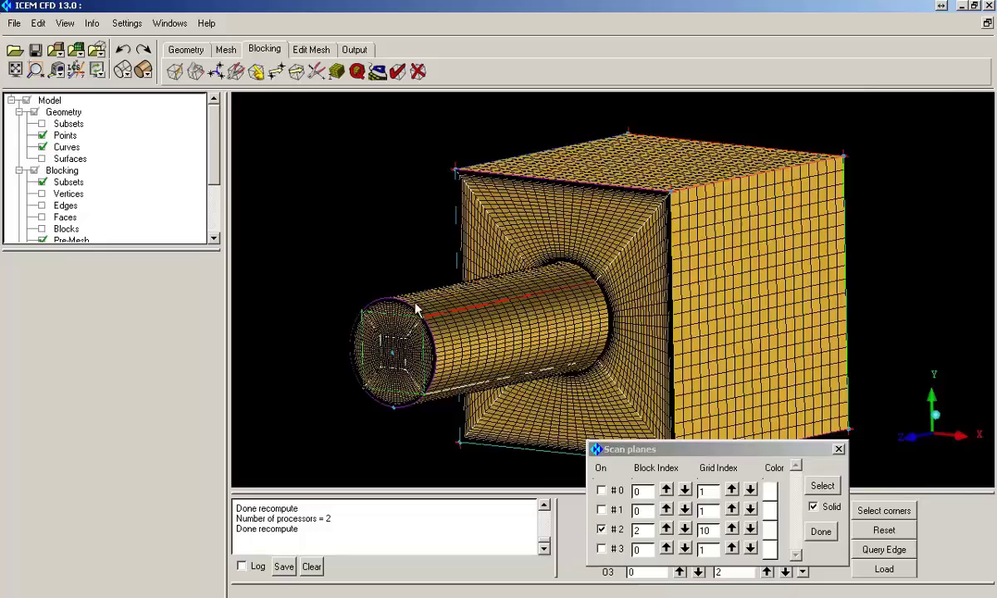
# - Hide the pre-mesh and blocking edges and examine the cylinder's cross-section scan plane along the Z axis
pyautogui.click(44, 241)
pyautogui.moveTo(461, 368); pyautogui.dragTo(440, 172, button='right')
pyautogui.moveTo(409, 330); pyautogui.dragTo(655, 227, button='middle')
pyautogui.moveTo(556, 345); pyautogui.dragTo(548, 245, button='right')
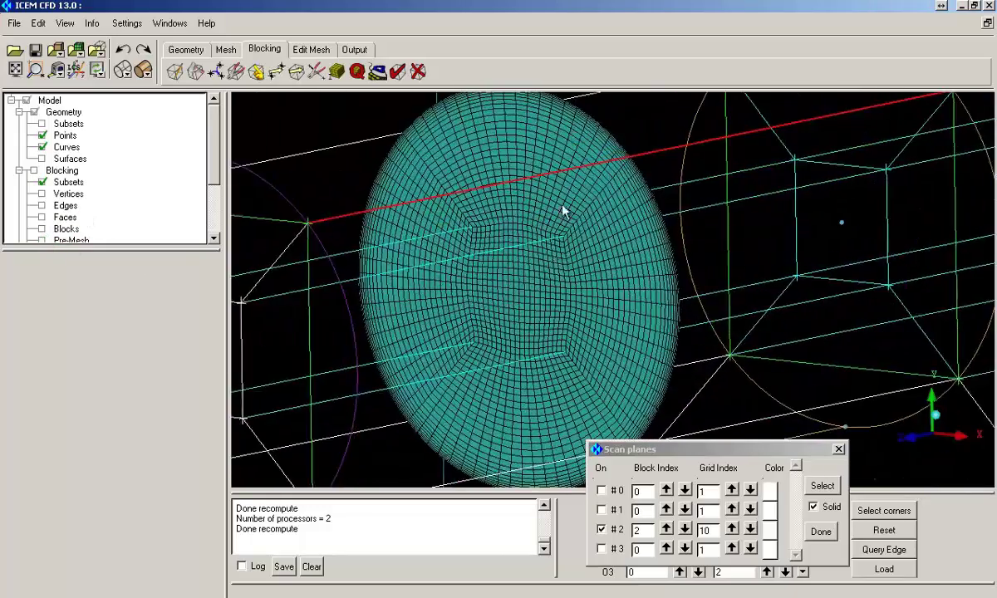
pyautogui.moveTo(549, 252); pyautogui.dragTo(897, 391)
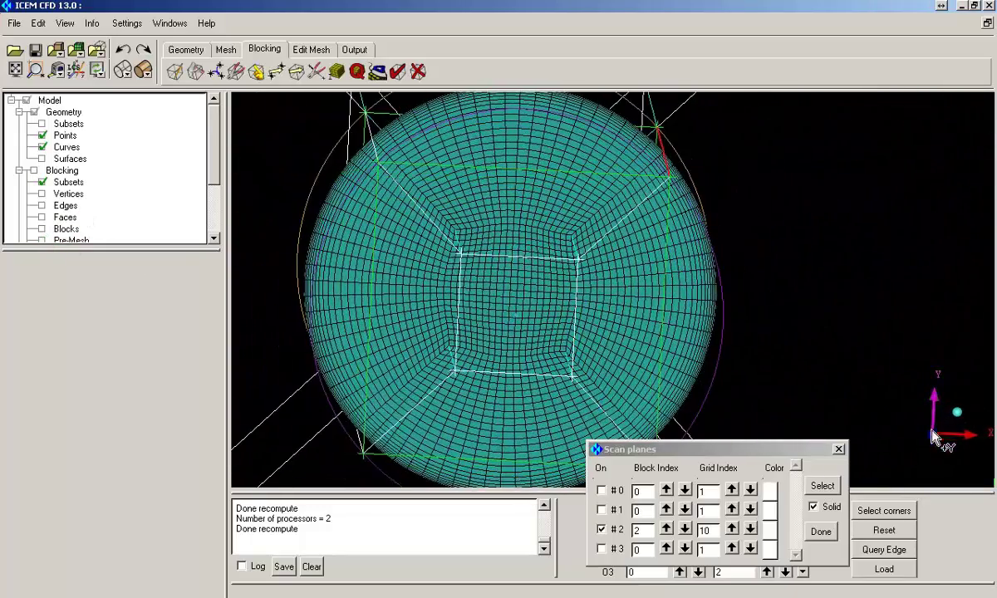
pyautogui.moveTo(932, 440); pyautogui.dragTo(926, 402)
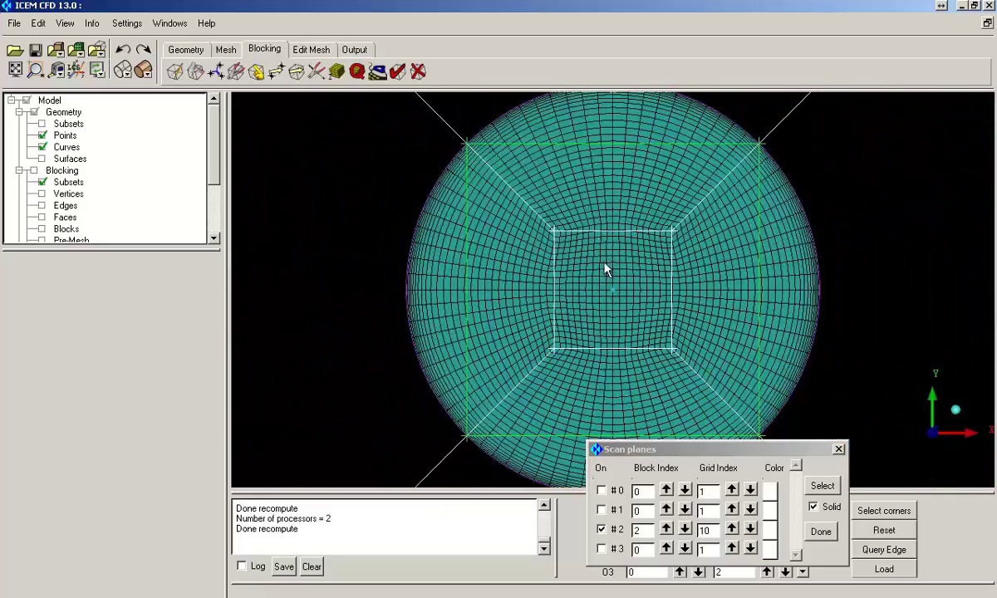
pyautogui.moveTo(603, 263); pyautogui.dragTo(598, 352, button='right')
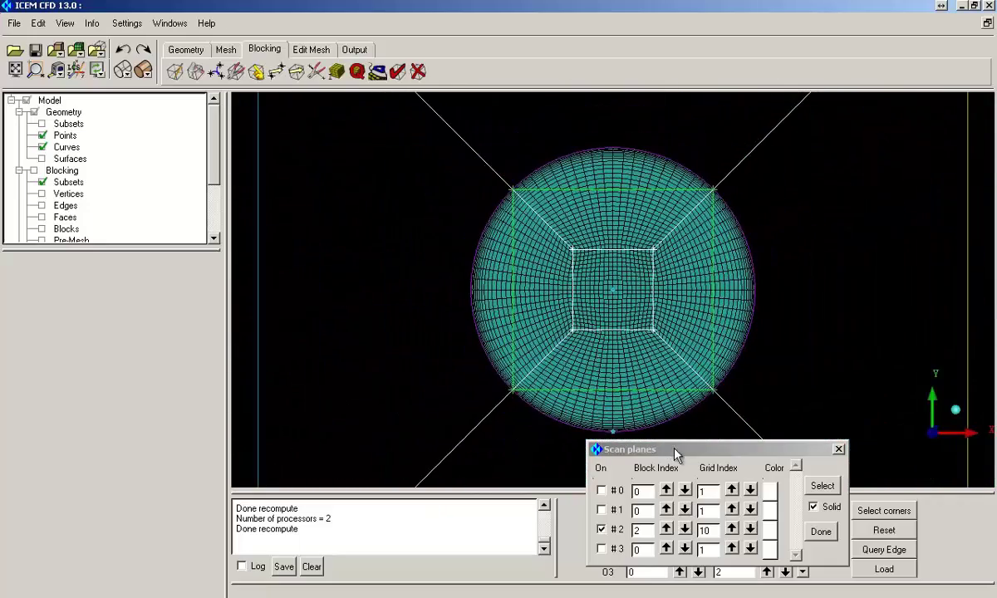
pyautogui.moveTo(675, 451); pyautogui.dragTo(111, 438)
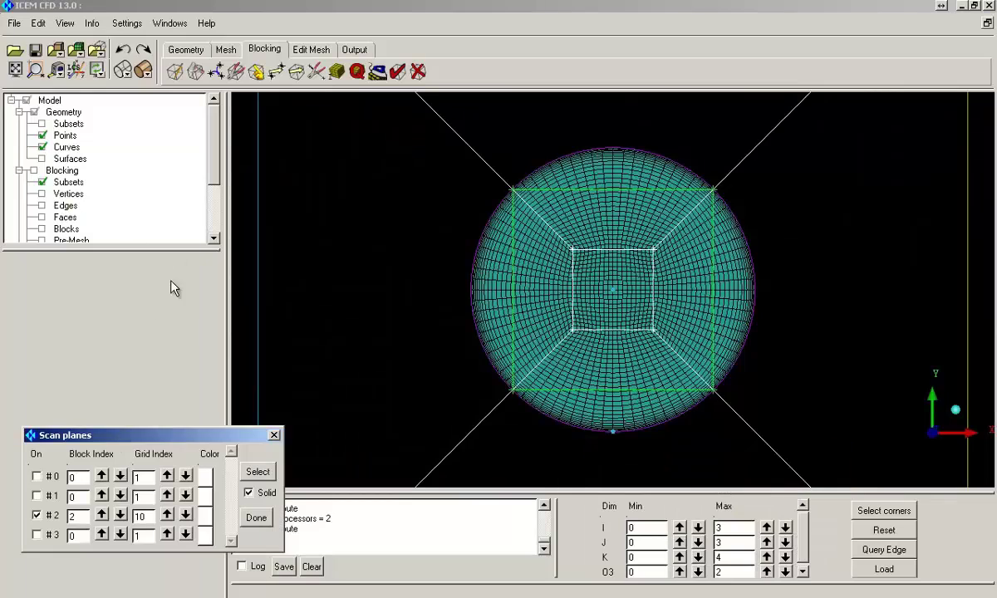
pyautogui.click(42, 205)
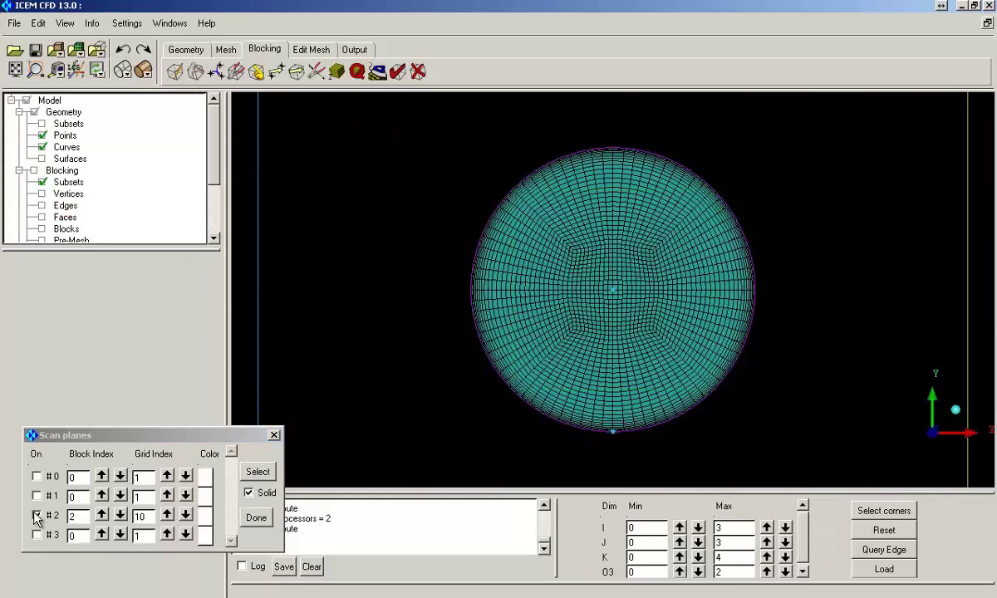
# - Advance scan plane #2 along the cylinder to grid index 20 at its free end face
pyautogui.click(167, 516)
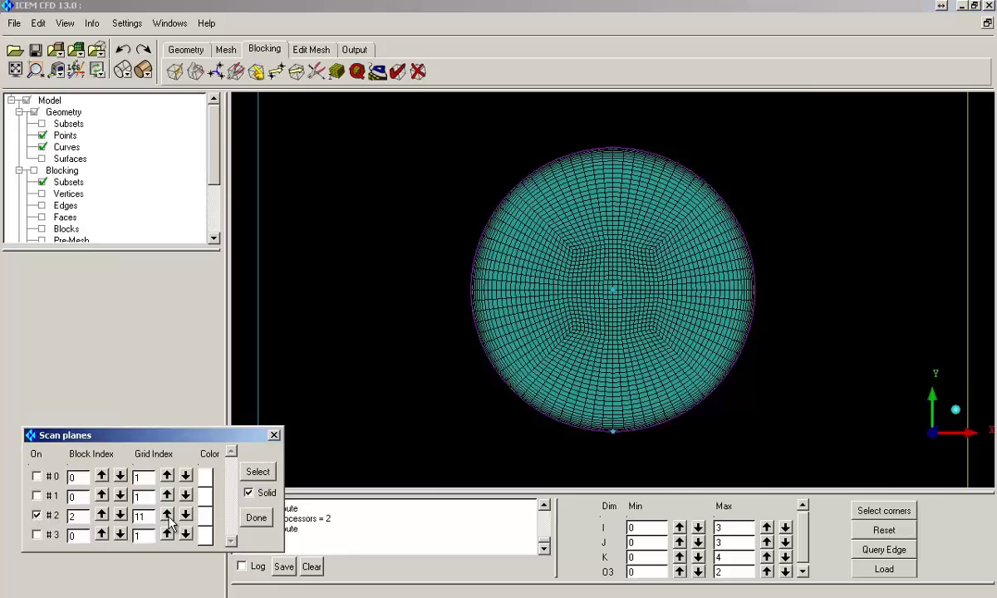
pyautogui.moveTo(579, 314); pyautogui.dragTo(349, 366)
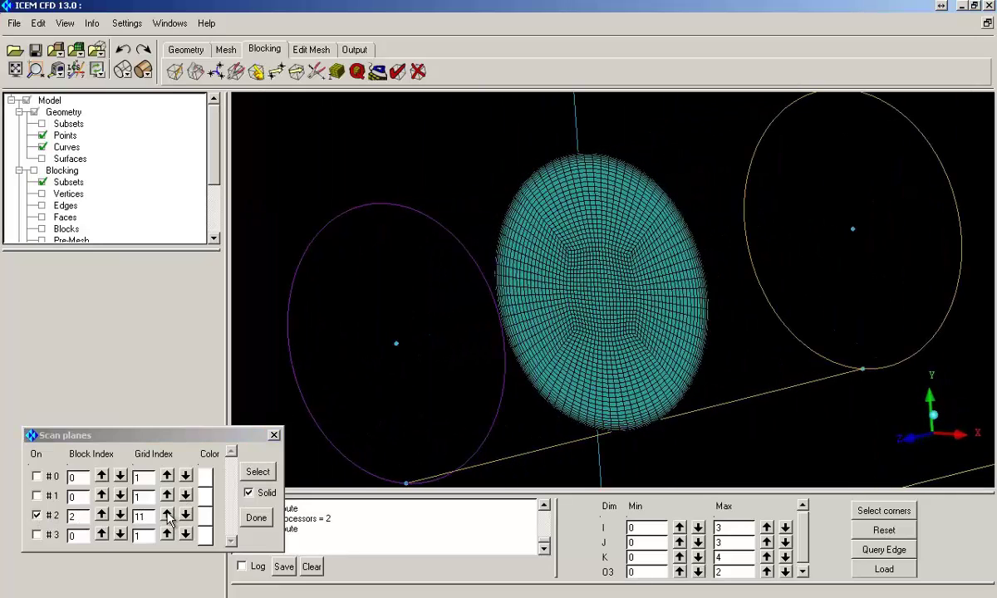
pyautogui.click(166, 515)
pyautogui.click(167, 516)
pyautogui.click(167, 516)
pyautogui.click(167, 516)
pyautogui.click(167, 516)
pyautogui.click(167, 516)
pyautogui.click(167, 516)
pyautogui.click(167, 516)
pyautogui.click(167, 516)
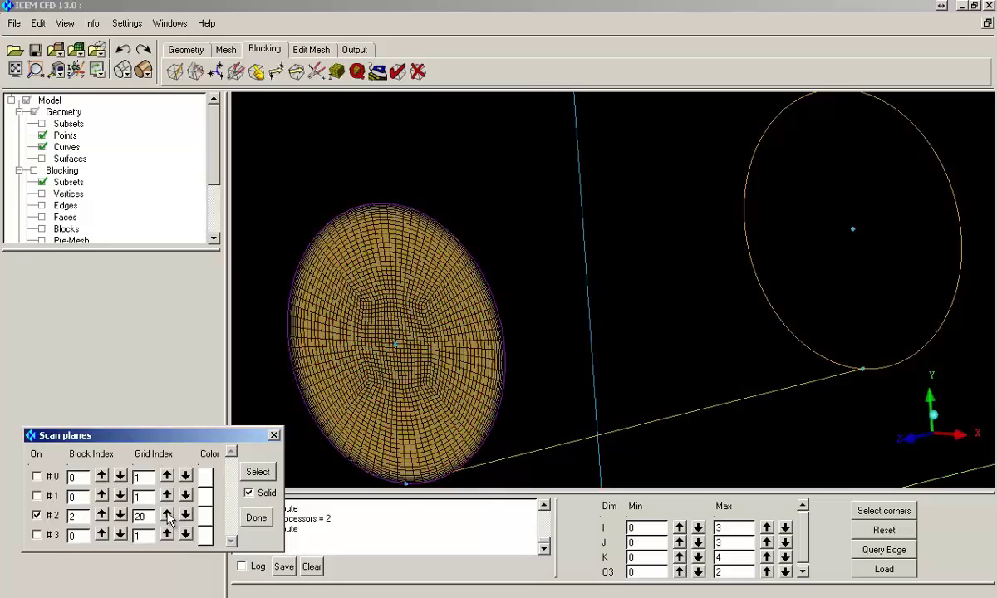
# - Move scan plane #2 back along the cylinder to grid index 0, where the cylinder meets the cube
pyautogui.click(186, 515)
pyautogui.click(186, 515)
pyautogui.click(186, 515)
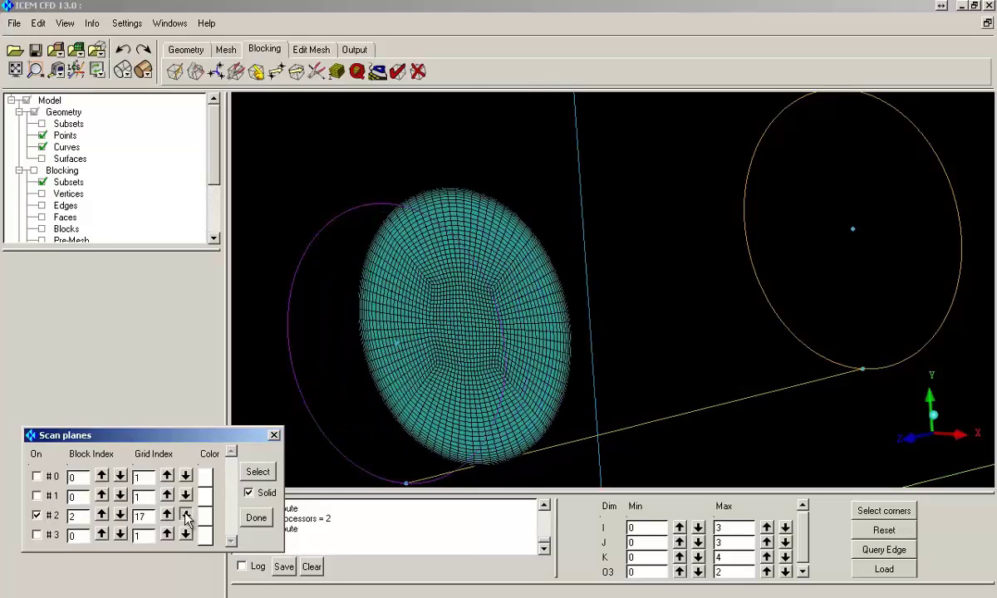
pyautogui.click(186, 516)
pyautogui.click(186, 516)
pyautogui.click(186, 516)
pyautogui.click(186, 516)
pyautogui.click(186, 516)
pyautogui.click(186, 516)
pyautogui.click(186, 515)
pyautogui.click(186, 515)
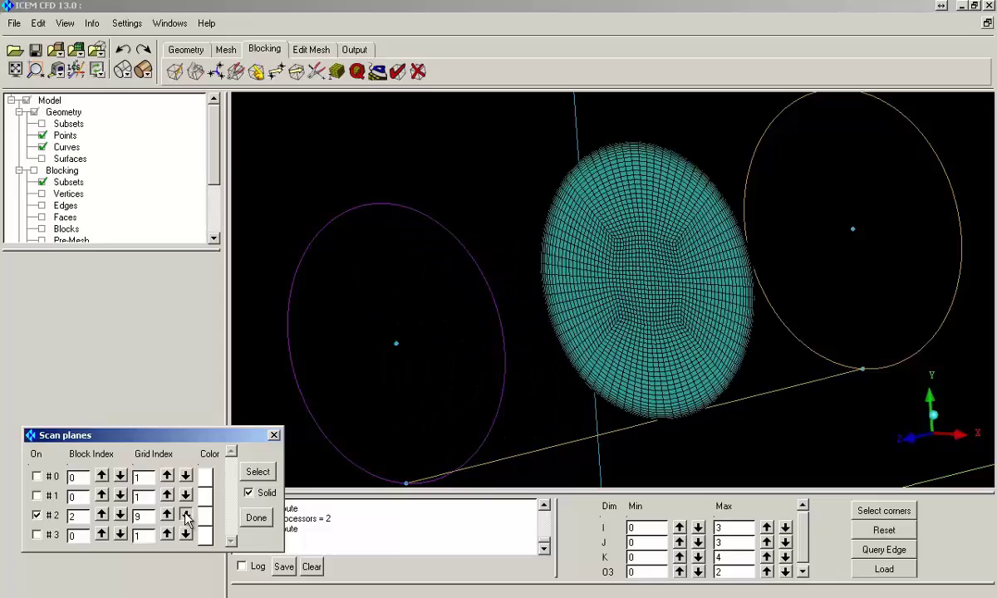
pyautogui.click(186, 516)
pyautogui.click(186, 515)
pyautogui.click(186, 516)
pyautogui.click(186, 515)
pyautogui.click(186, 516)
pyautogui.click(186, 516)
pyautogui.click(186, 516)
pyautogui.click(186, 516)
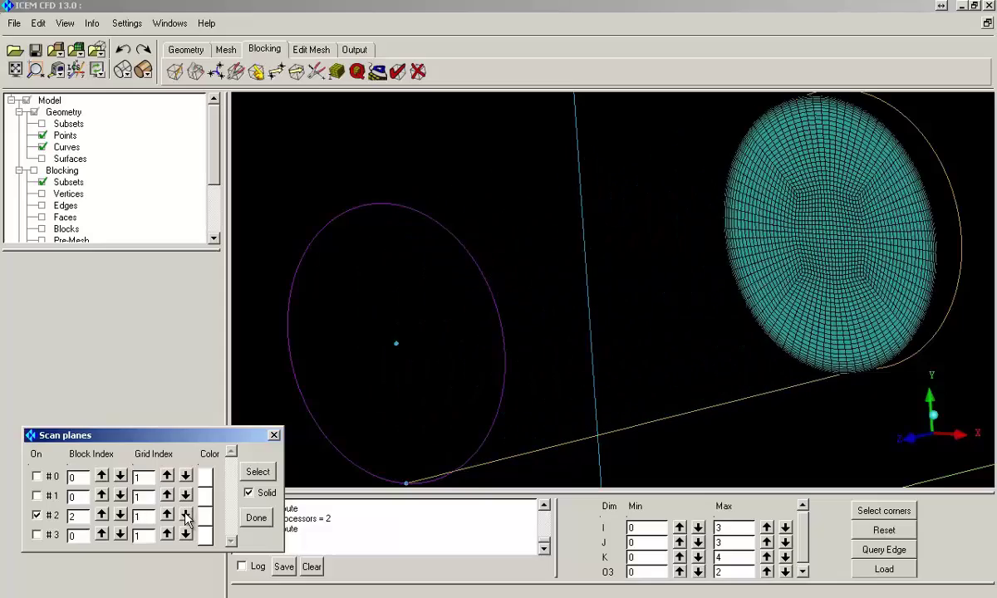
pyautogui.click(186, 516)
# - Compare the near-wall mesh layers inside and outside the cylinder's circumference on the scan plane at the cube face
pyautogui.moveTo(569, 290); pyautogui.dragTo(558, 260)
pyautogui.scroll(10, 558, 260)
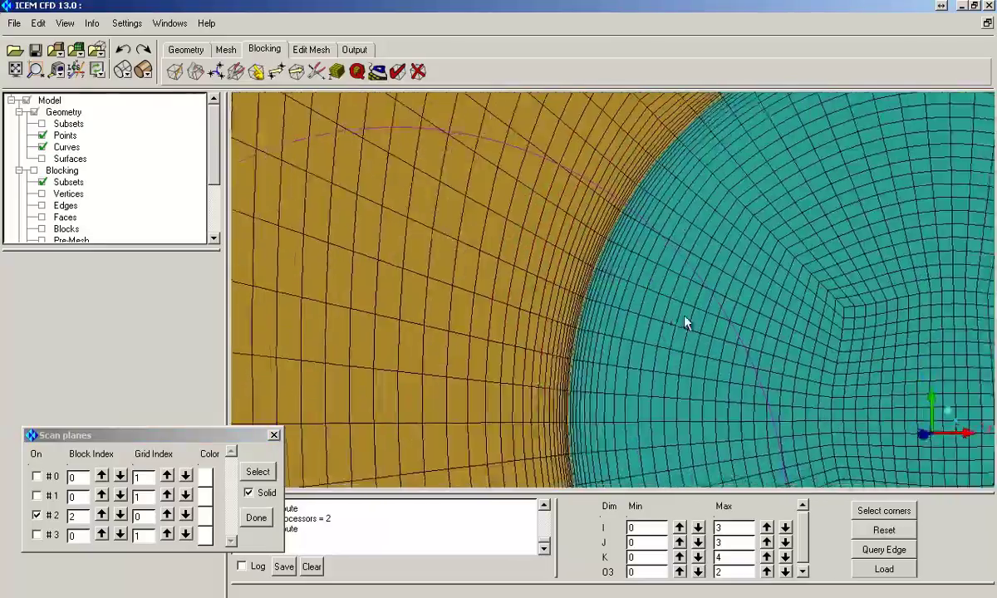
pyautogui.moveTo(594, 190); pyautogui.dragTo(589, 313, button='right')
pyautogui.moveTo(532, 303); pyautogui.dragTo(433, 256)
pyautogui.scroll(-5, 573, 239)
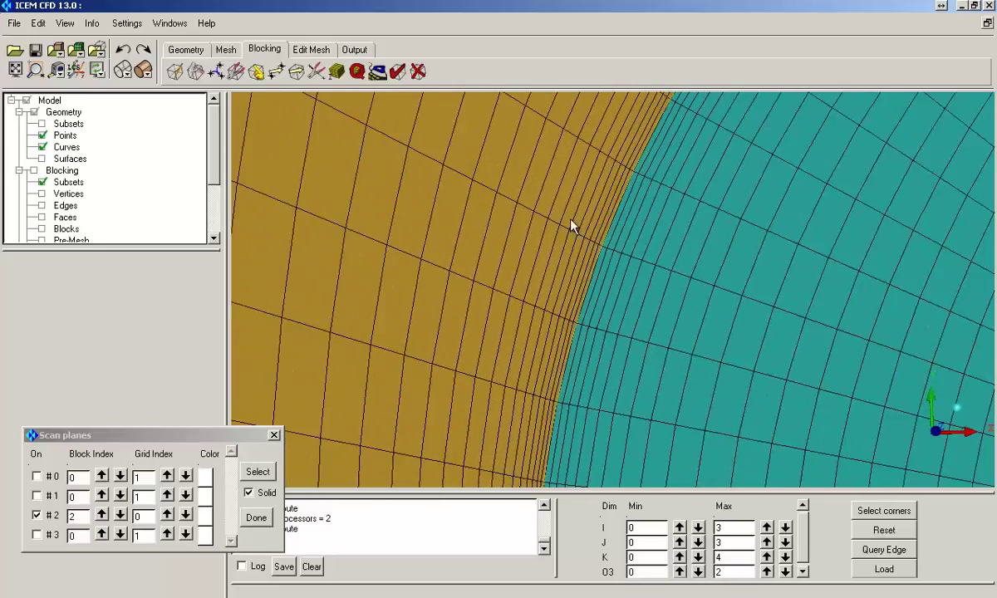
pyautogui.scroll(-2, 603, 234)
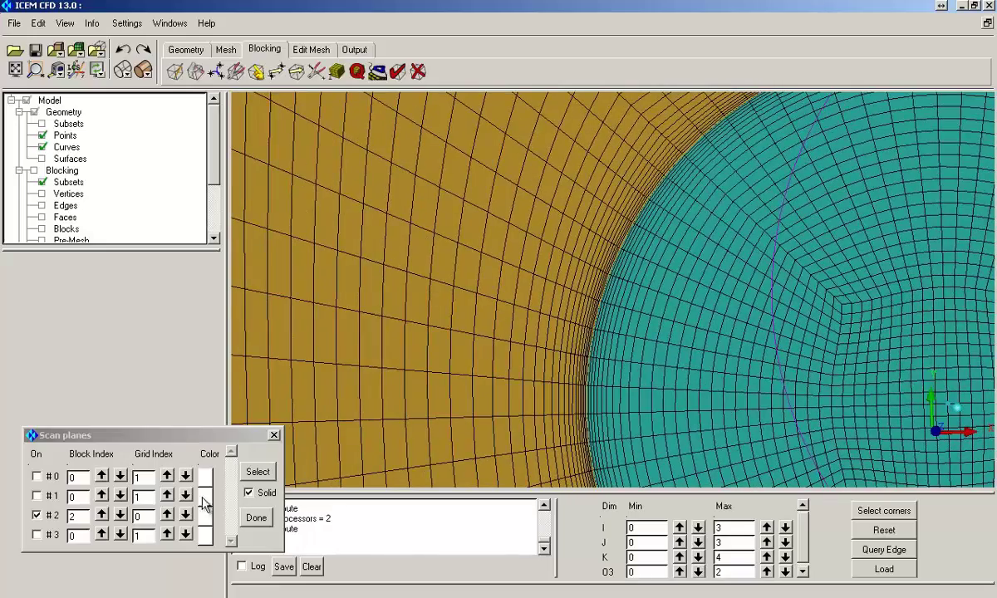
pyautogui.scroll(-8, 478, 270)
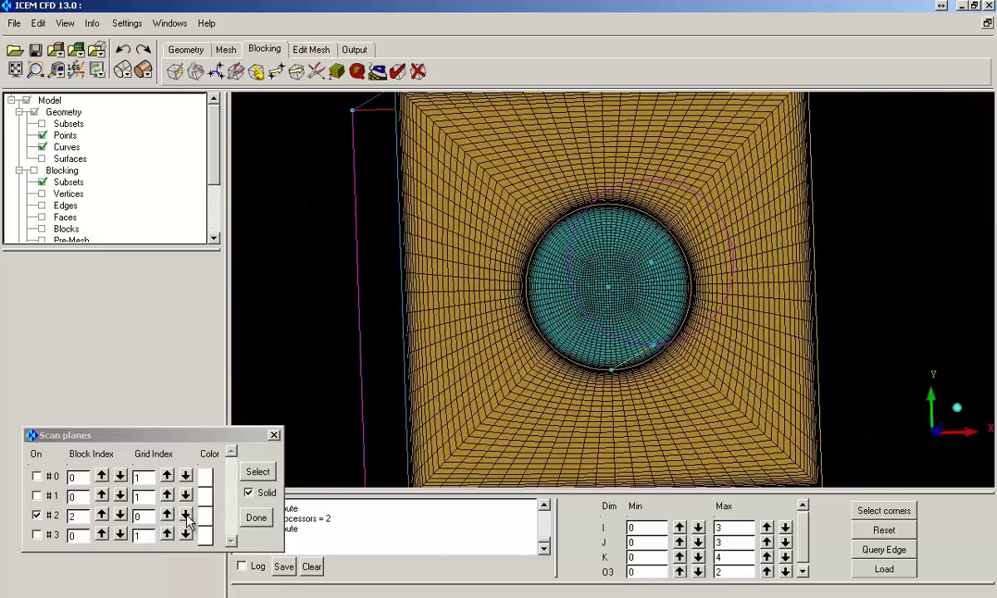
# - Sweep scan plane #2 through the cube down to block index 0 and grid index 0
pyautogui.click(185, 515)
pyautogui.click(185, 515)
pyautogui.click(185, 515)
pyautogui.click(186, 515)
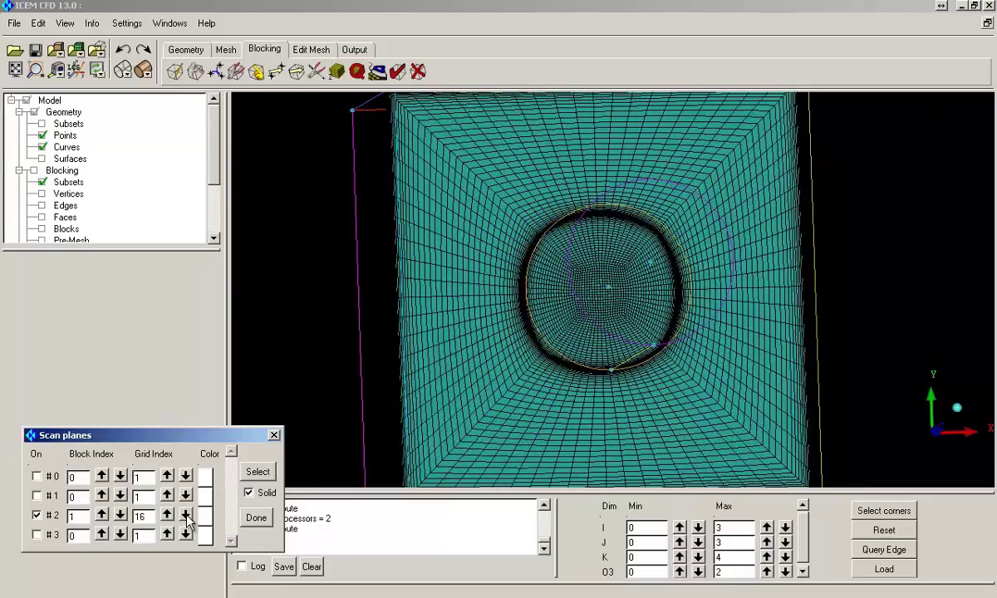
pyautogui.click(185, 515)
pyautogui.click(185, 515)
pyautogui.click(185, 515)
pyautogui.click(185, 515)
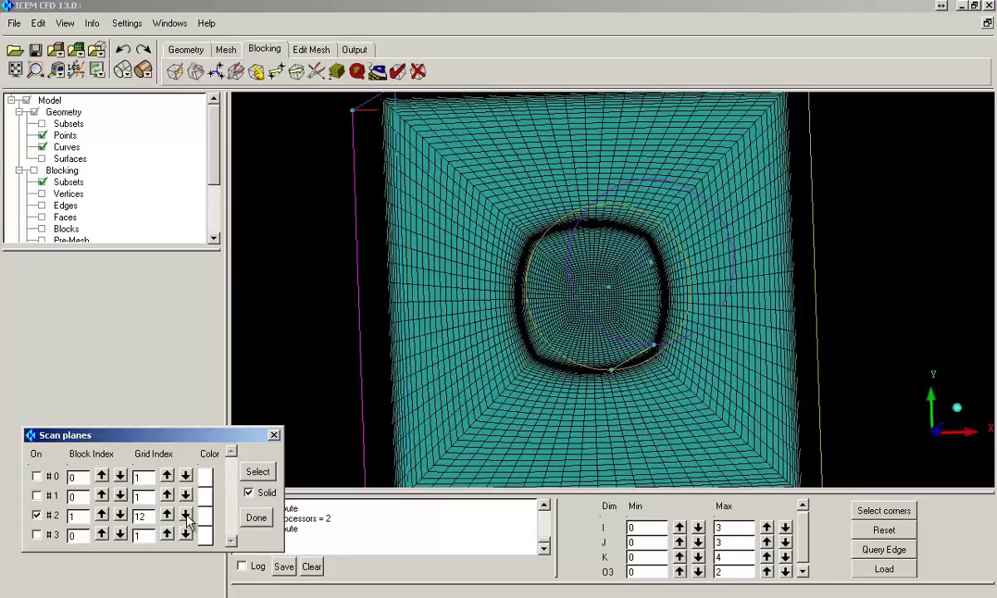
pyautogui.click(186, 515)
pyautogui.click(185, 515)
pyautogui.click(186, 515)
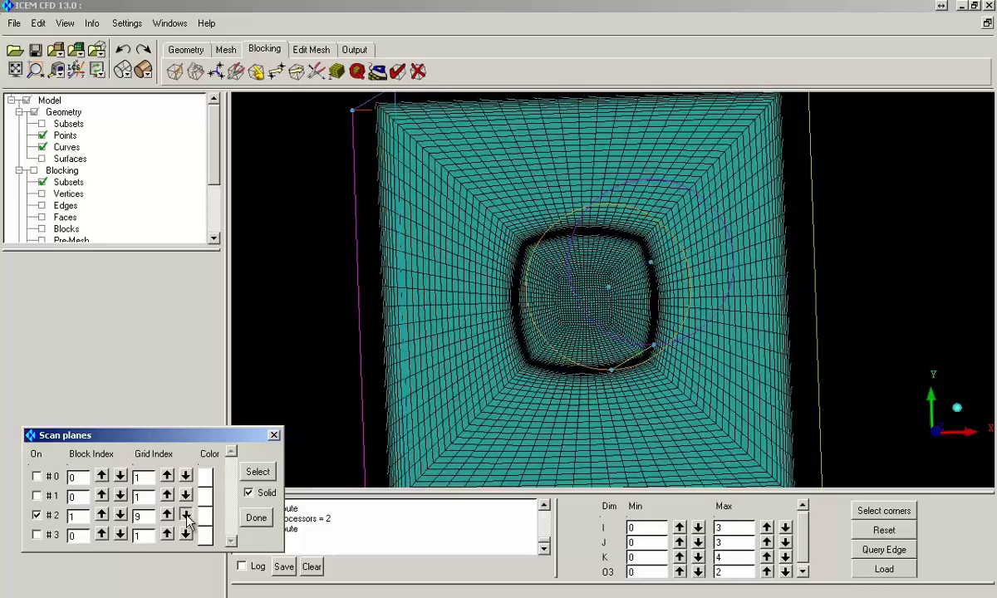
pyautogui.click(185, 515)
pyautogui.click(186, 515)
pyautogui.click(185, 515)
pyautogui.click(185, 514)
pyautogui.click(185, 515)
pyautogui.click(185, 515)
pyautogui.click(186, 515)
pyautogui.click(185, 515)
pyautogui.click(185, 514)
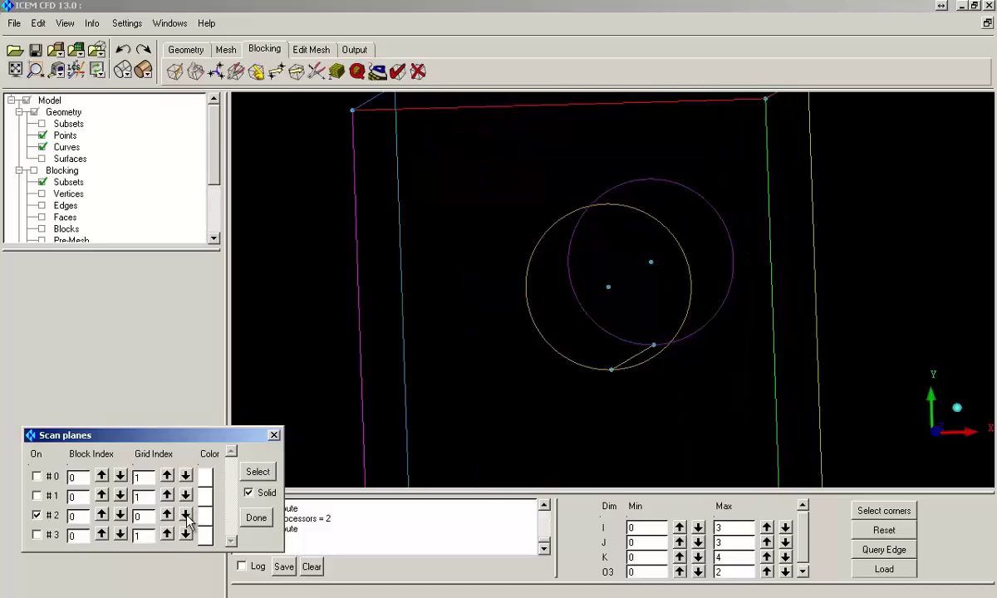
# - Sweep scan plane #2 from the cube's far end up to block index 1, grid index 20, where the cylinder meets the cube
pyautogui.click(167, 516)
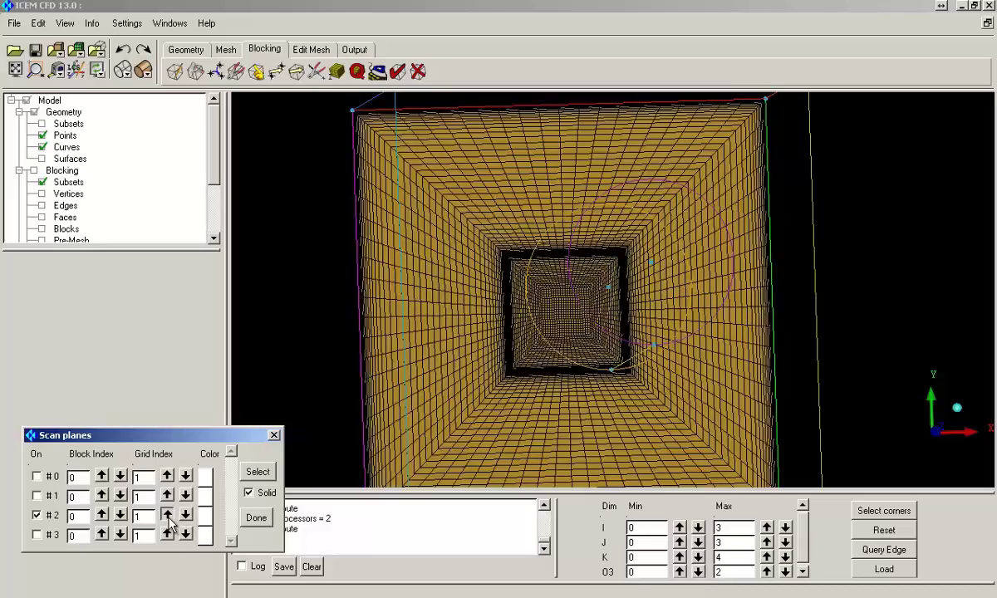
pyautogui.click(168, 516)
pyautogui.click(168, 516)
pyautogui.click(167, 515)
pyautogui.click(167, 516)
pyautogui.click(167, 516)
pyautogui.click(168, 516)
pyautogui.click(168, 516)
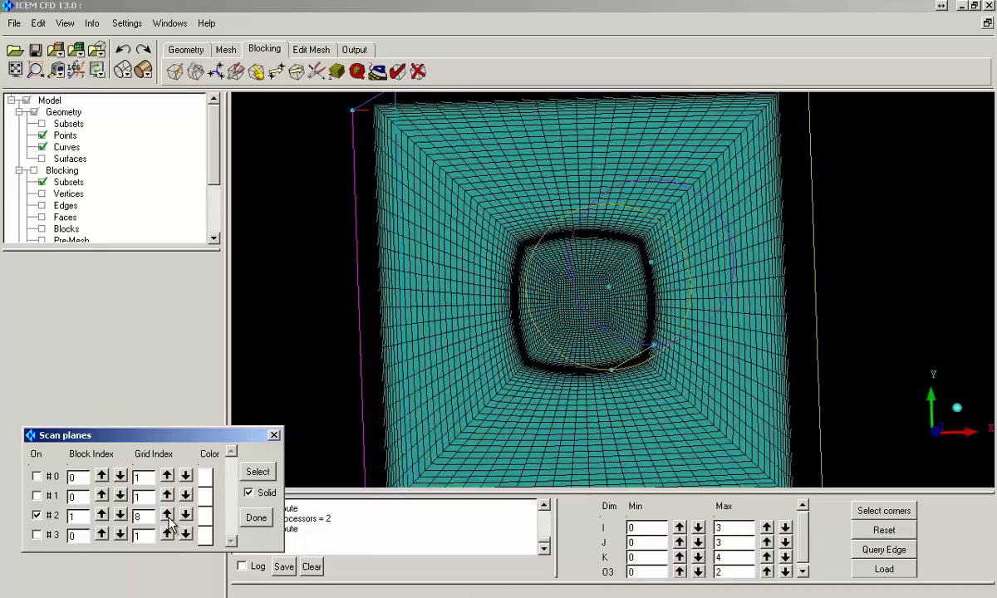
pyautogui.click(168, 516)
pyautogui.click(167, 516)
pyautogui.click(168, 516)
pyautogui.click(167, 516)
pyautogui.click(168, 515)
pyautogui.click(168, 516)
pyautogui.click(168, 516)
pyautogui.click(168, 516)
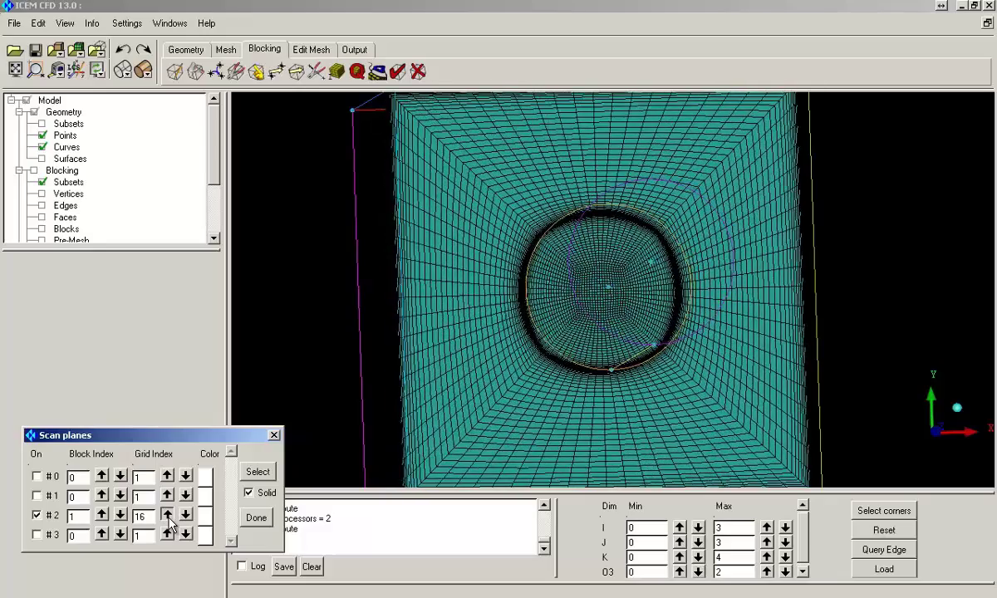
pyautogui.click(168, 516)
pyautogui.click(168, 515)
pyautogui.click(168, 516)
pyautogui.click(168, 516)
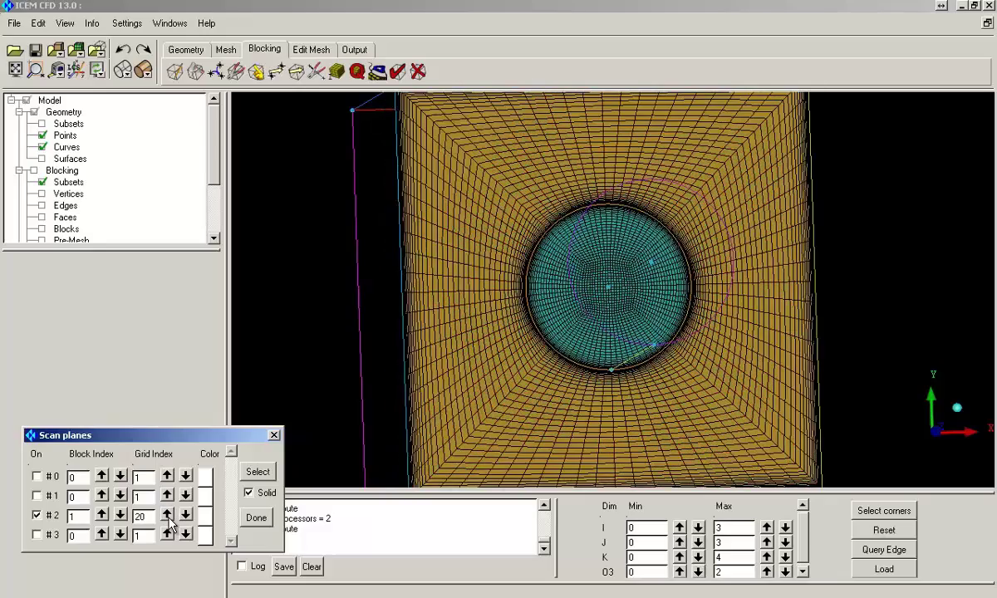
pyautogui.scroll(3, 430, 254)
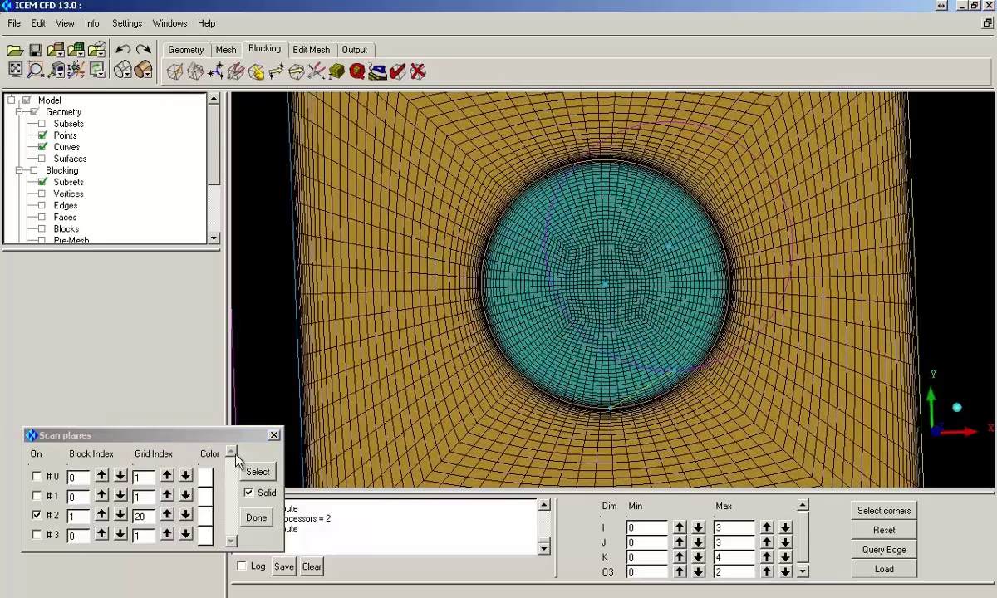
# - End the scan plane inspection and close the block index control
pyautogui.click(249, 517)
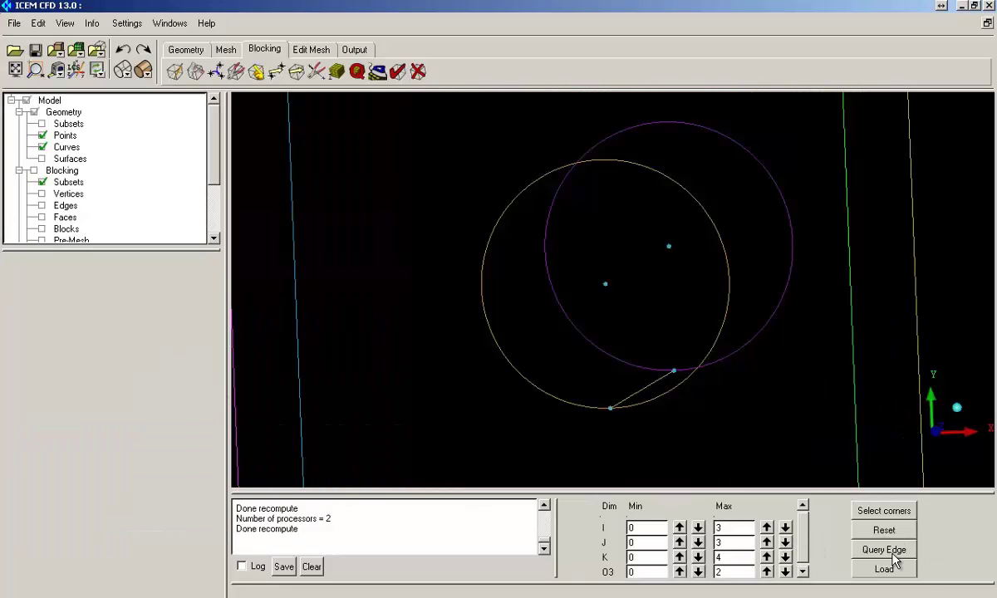
pyautogui.moveTo(921, 583); pyautogui.dragTo(921, 588)
pyautogui.click(899, 585)
pyautogui.moveTo(668, 333); pyautogui.dragTo(603, 358, button='right')
pyautogui.moveTo(603, 358); pyautogui.dragTo(350, 375)
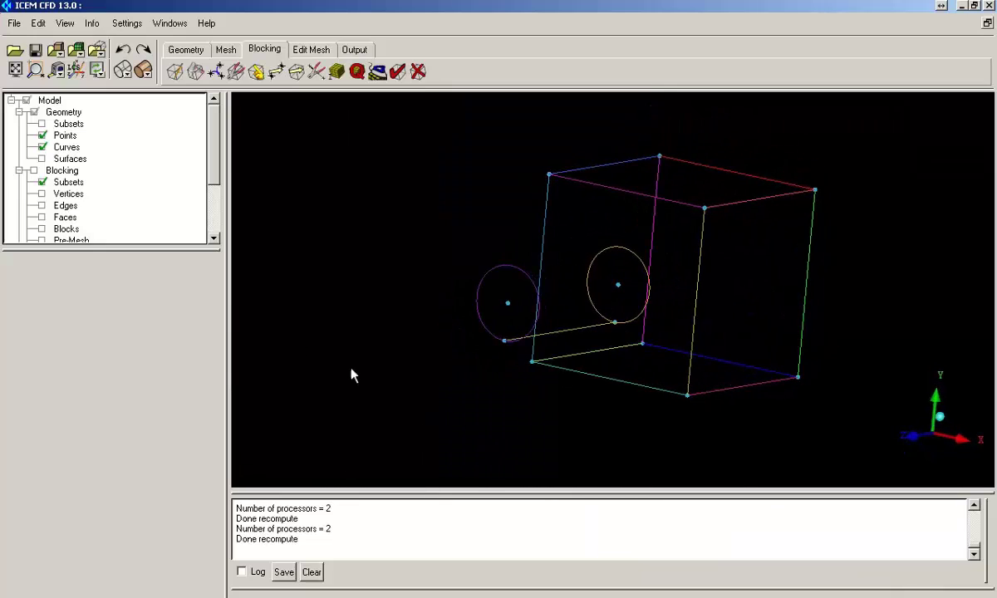
# - Display the pre-mesh again and convert it to an unstructured mesh
pyautogui.click(44, 240)
pyautogui.rightClick(72, 241)
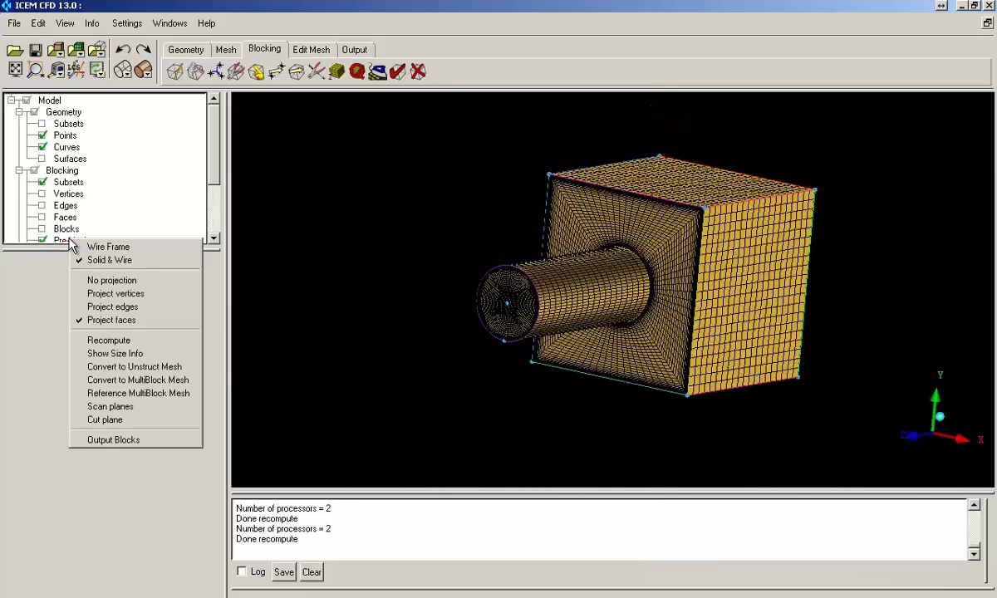
pyautogui.click(157, 370)
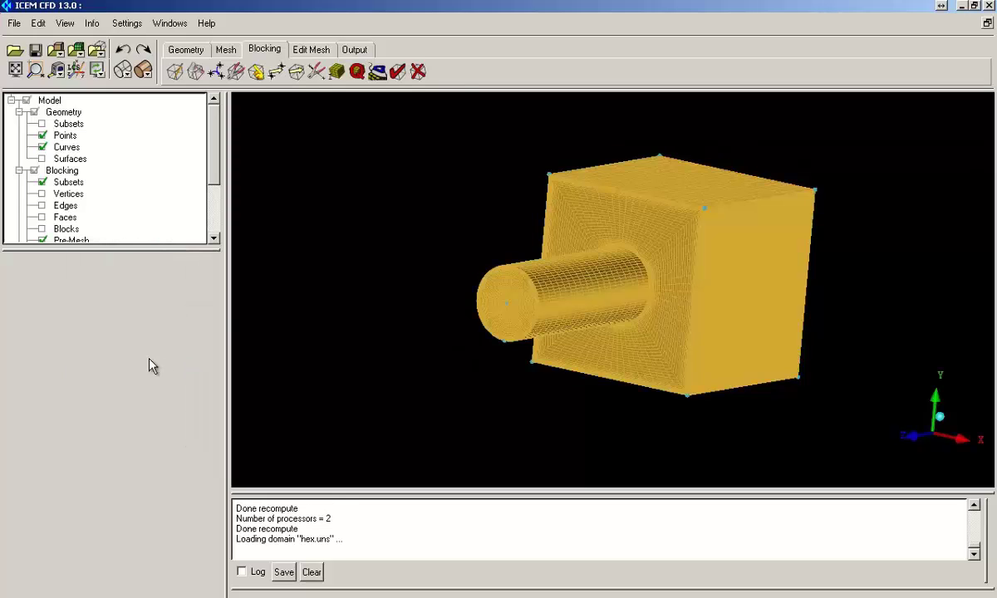
# - Hide the converted mesh's quad shell elements and the blocking pre-mesh
pyautogui.click(20, 170)
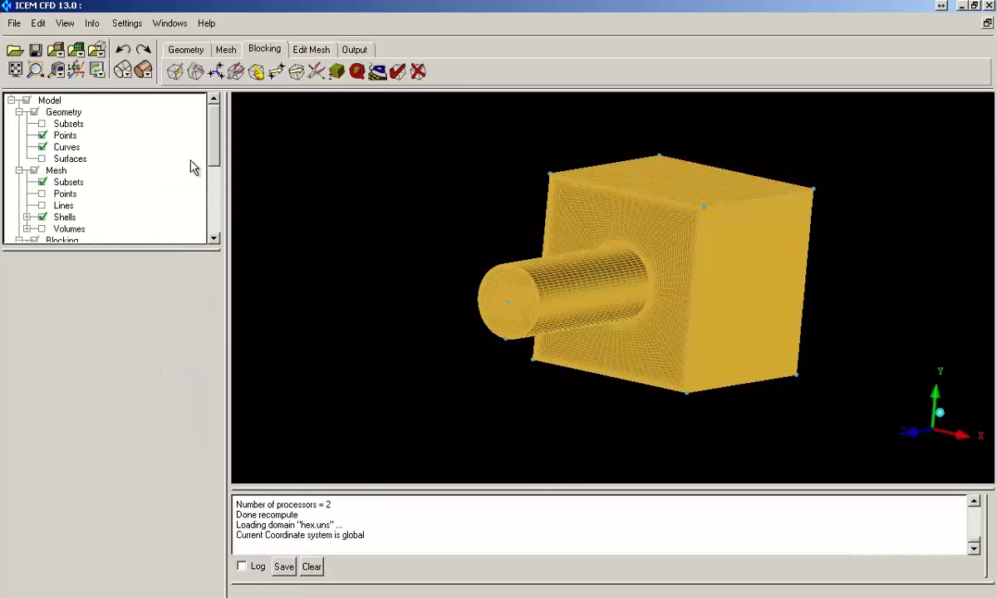
pyautogui.scroll(-2, 218, 177)
pyautogui.click(27, 170)
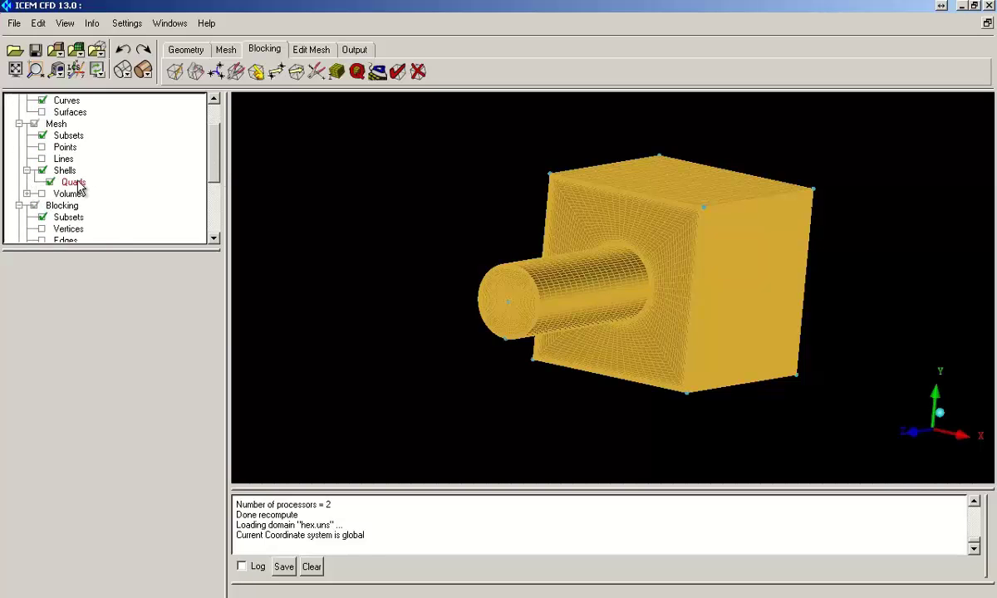
pyautogui.click(51, 181)
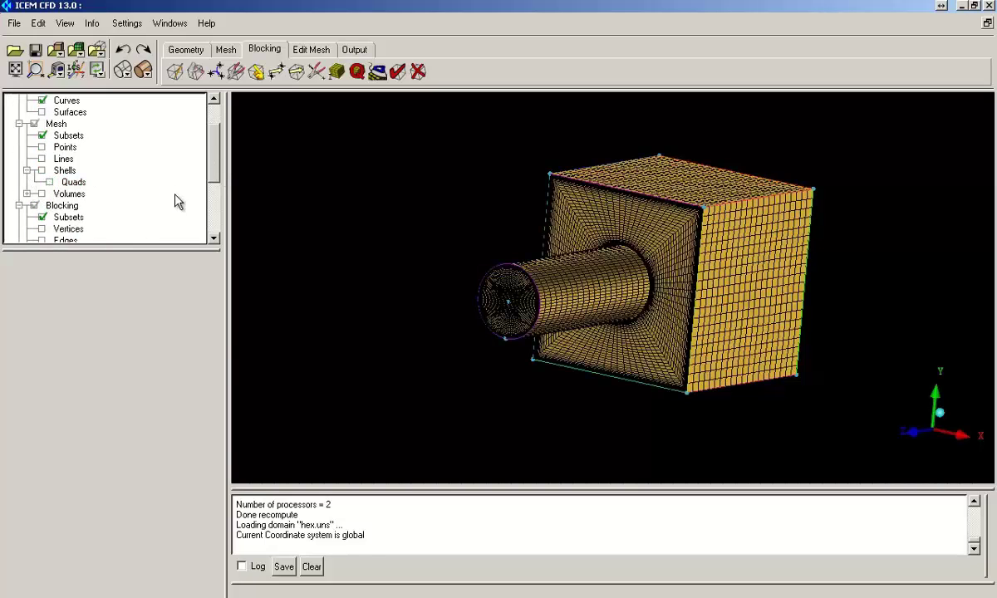
pyautogui.moveTo(212, 162)
pyautogui.mouseDown()
pyautogui.moveTo(214, 204)
pyautogui.moveTo(214, 161)
pyautogui.mouseUp()
pyautogui.click(42, 182)
# - Display the hexahedra volume elements of the unstructured mesh and examine them on the cube and cylinder
pyautogui.moveTo(150, 250); pyautogui.dragTo(149, 347)
pyautogui.click(26, 170)
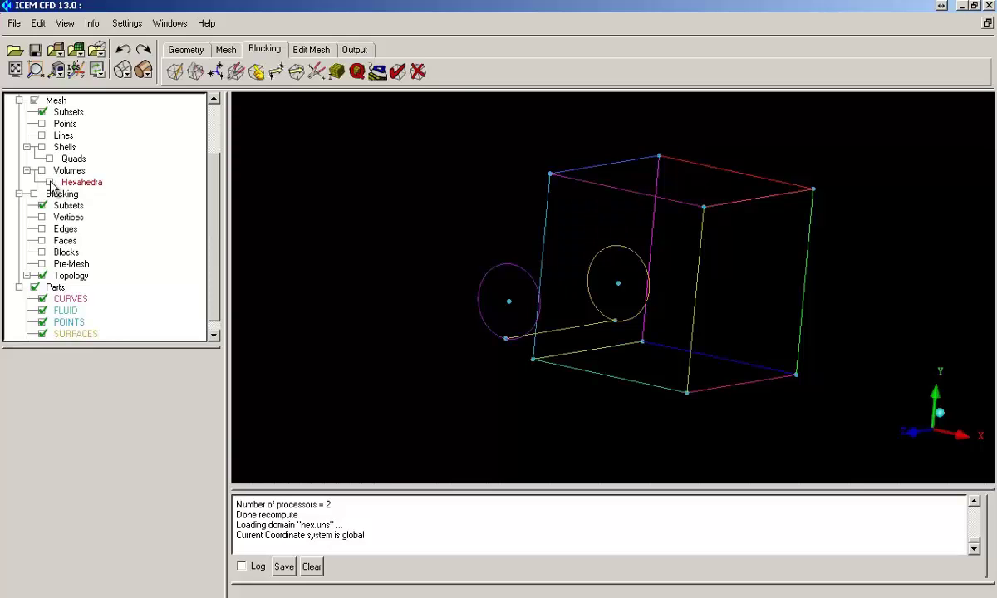
pyautogui.click(49, 182)
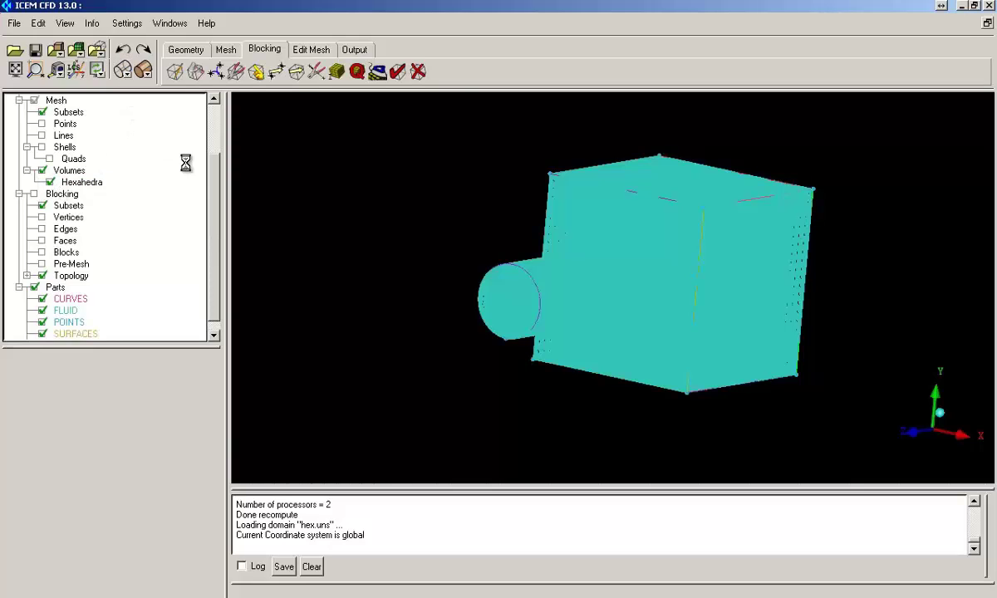
pyautogui.moveTo(490, 322); pyautogui.dragTo(461, 345)
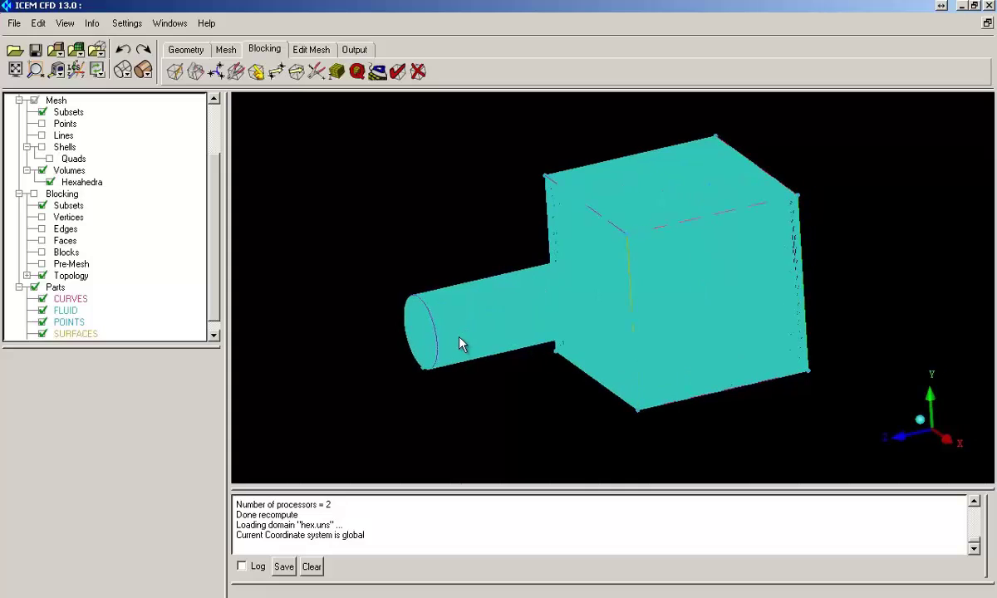
# - Hide the hexahedra and display the quad shell elements of the unstructured mesh instead
pyautogui.click(49, 181)
pyautogui.click(50, 159)
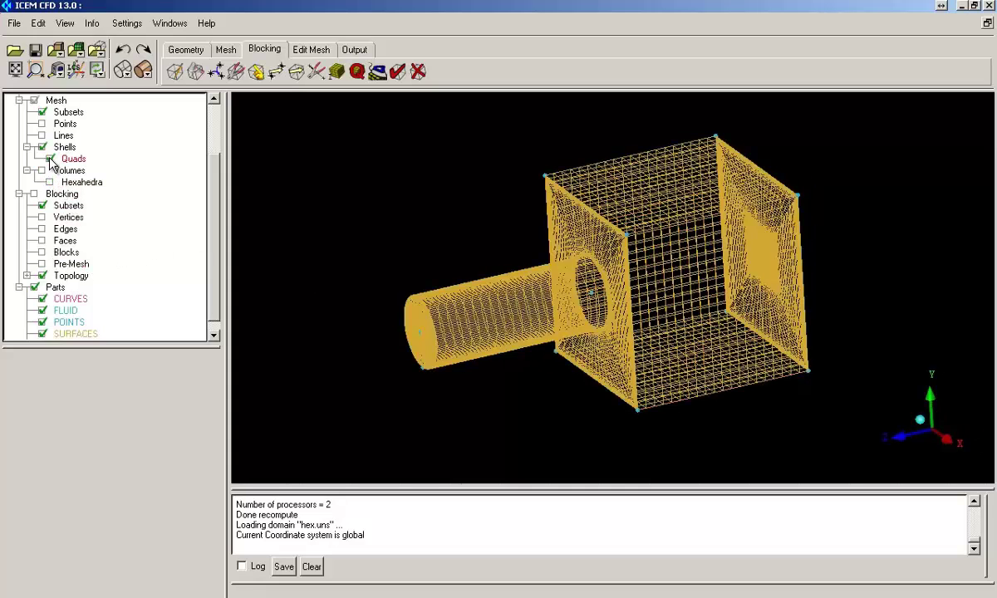
pyautogui.moveTo(490, 320)
pyautogui.mouseDown()
pyautogui.moveTo(601, 301)
pyautogui.moveTo(472, 311)
pyautogui.moveTo(502, 309)
pyautogui.mouseUp()
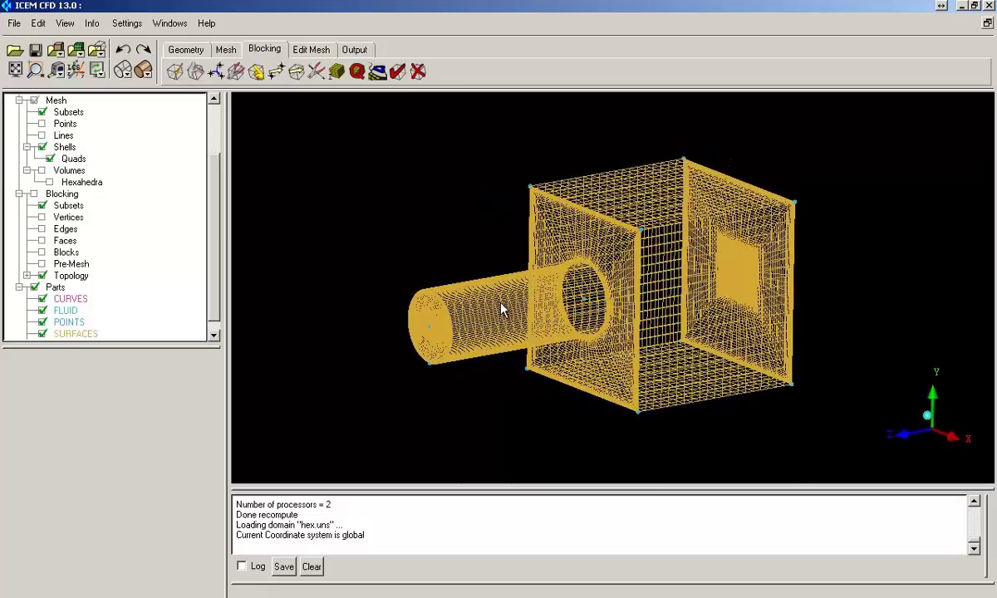
# - Export the hex mesh as a 3D Fluent_V6 file named fluent without scaling, saving the boundary attribute file as nastran
pyautogui.click(354, 50)
pyautogui.click(176, 72)
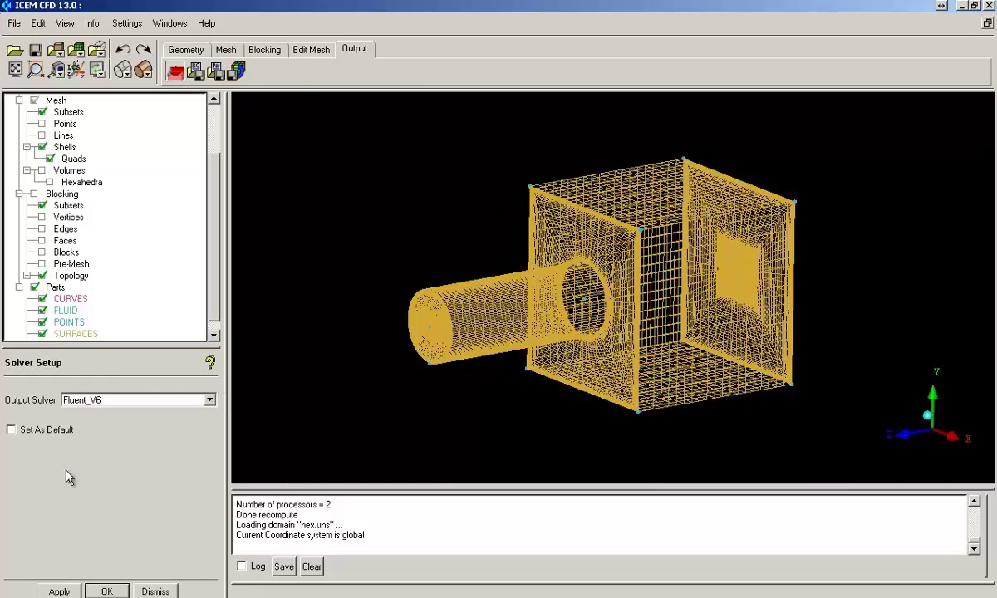
pyautogui.click(235, 78)
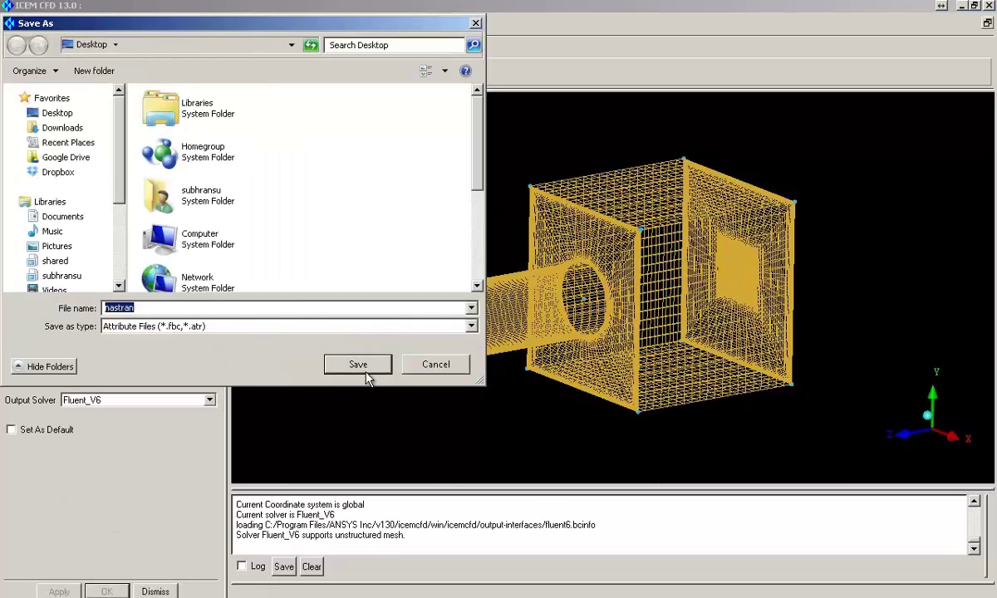
pyautogui.click(362, 366)
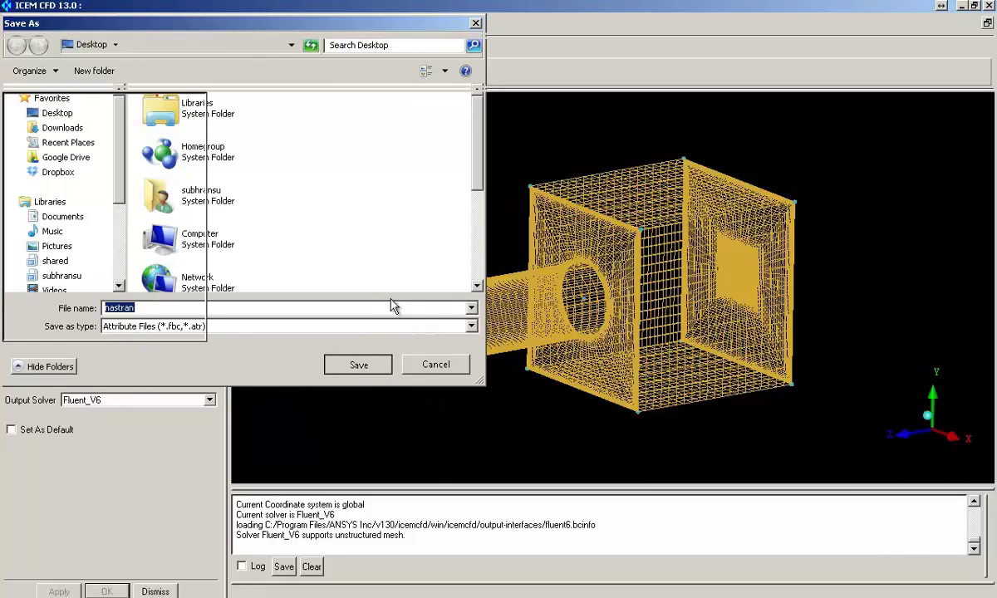
pyautogui.click(496, 354)
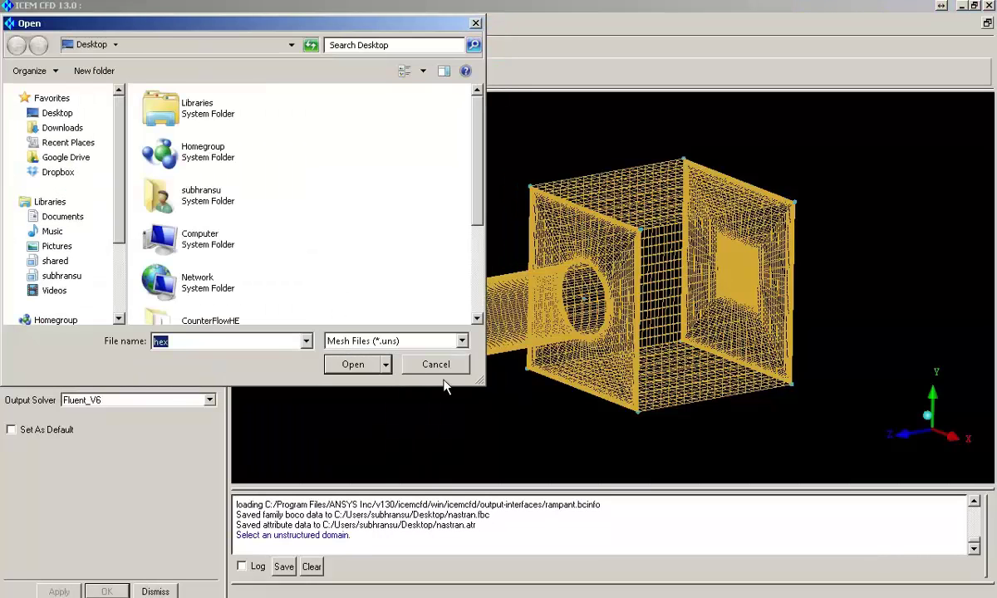
pyautogui.click(355, 364)
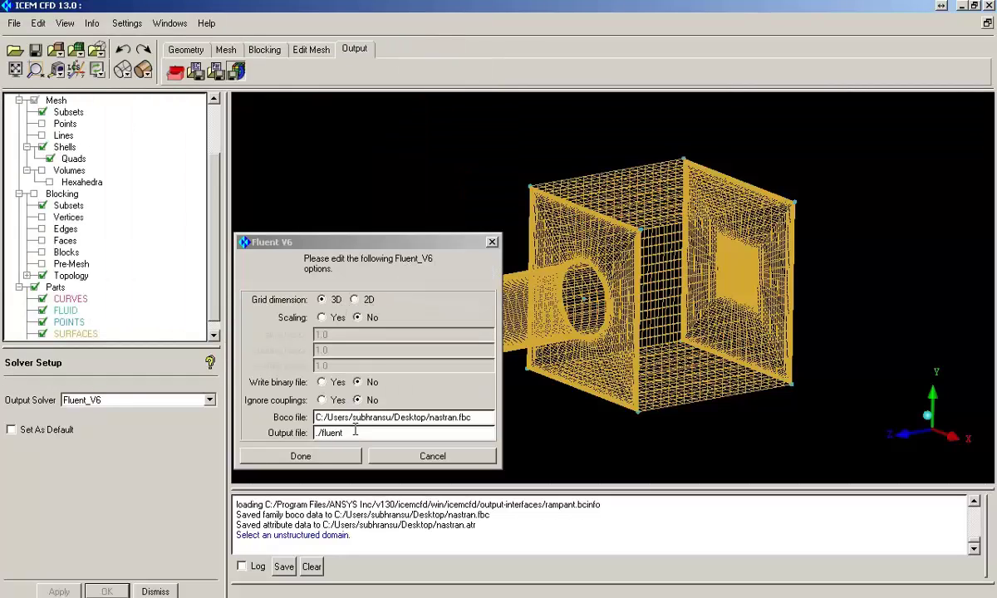
pyautogui.click(301, 457)
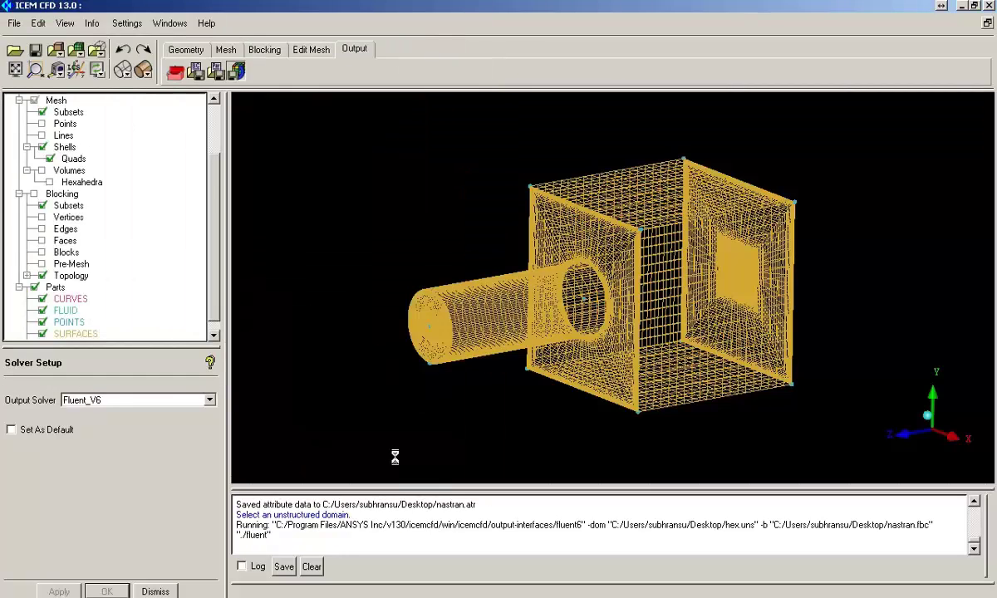